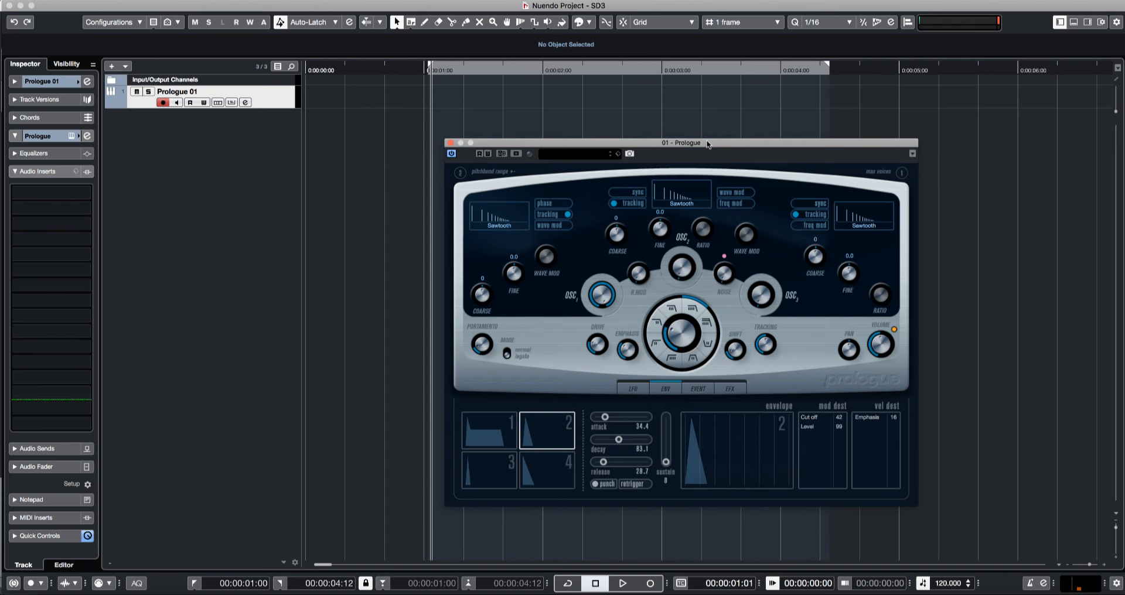
Reposition the Prologue synth window and set oscillator 1's waveform to Triangle.
{"action": "left_click_drag", "start_coordinate": [707, 144], "coordinate": [667, 113]}
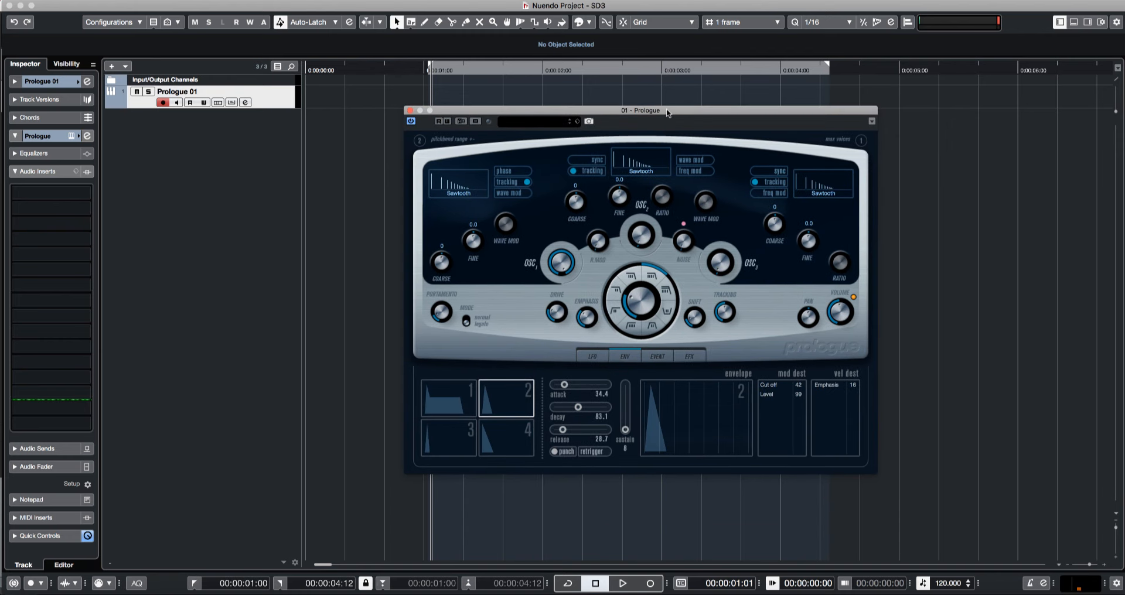
{"action": "left_click", "coordinate": [470, 194]}
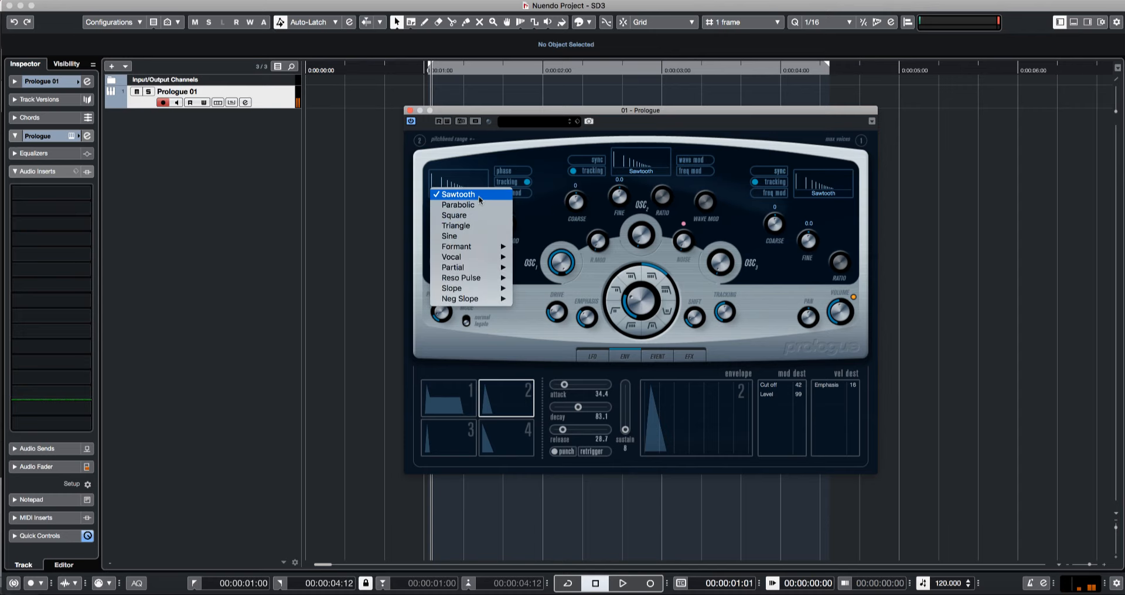
{"action": "left_click", "coordinate": [471, 228]}
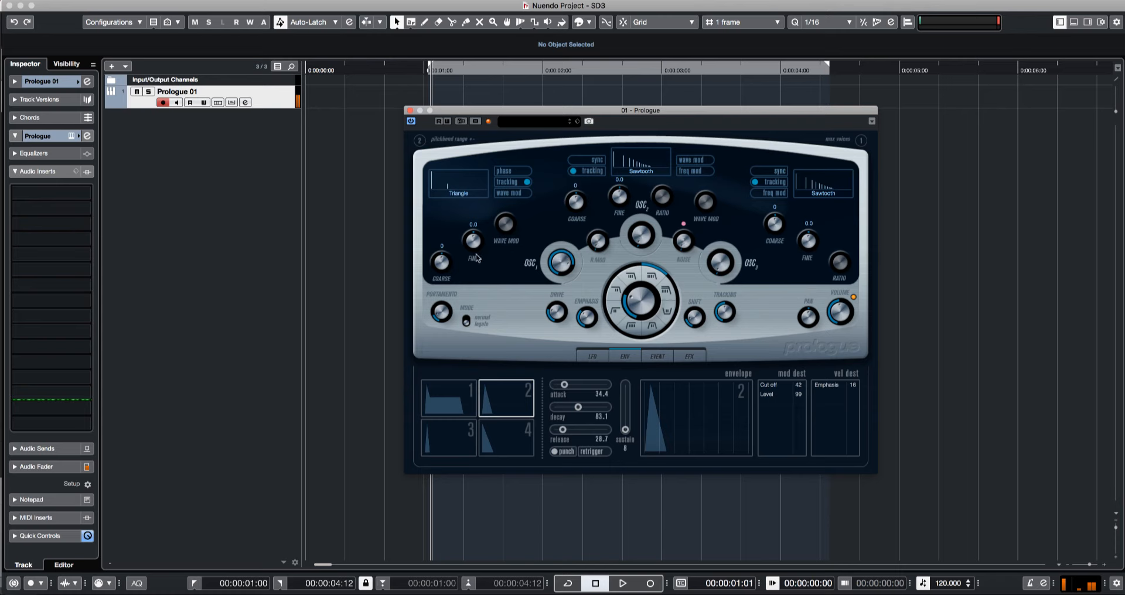
Raise envelope 1's sustain to 100 and open up the filter cutoff.
{"action": "left_click_drag", "start_coordinate": [458, 398], "coordinate": [460, 384]}
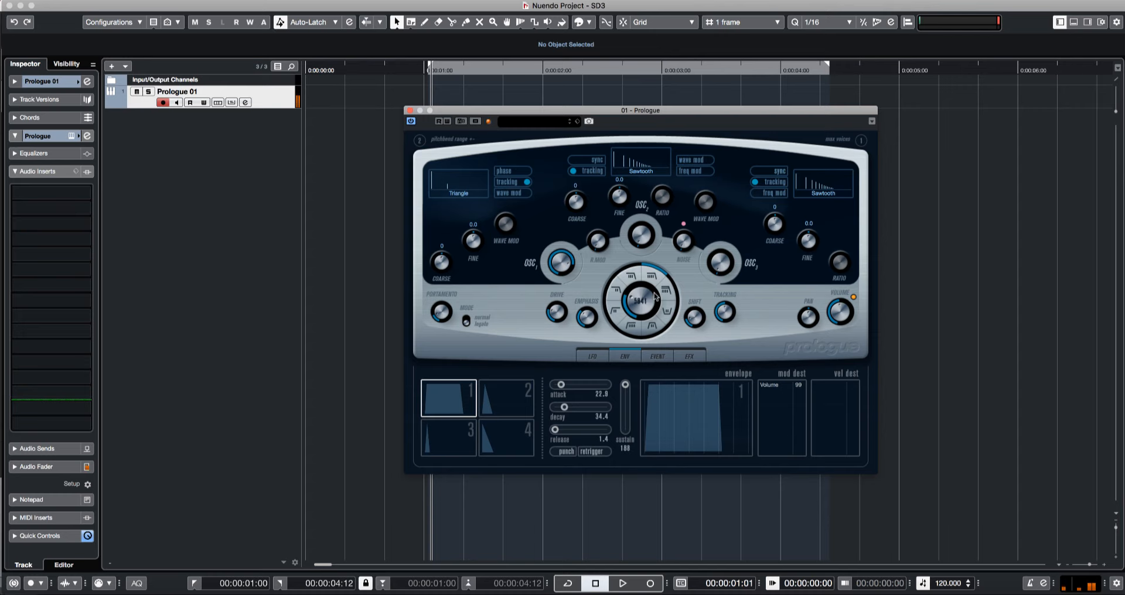
{"action": "mouse_move", "coordinate": [648, 298]}
{"action": "left_click_drag", "start_coordinate": [648, 299], "coordinate": [658, 233]}
{"action": "left_click_drag", "start_coordinate": [649, 298], "coordinate": [645, 311]}
Set envelope 2's sustain to 70.
{"action": "left_click", "coordinate": [518, 409]}
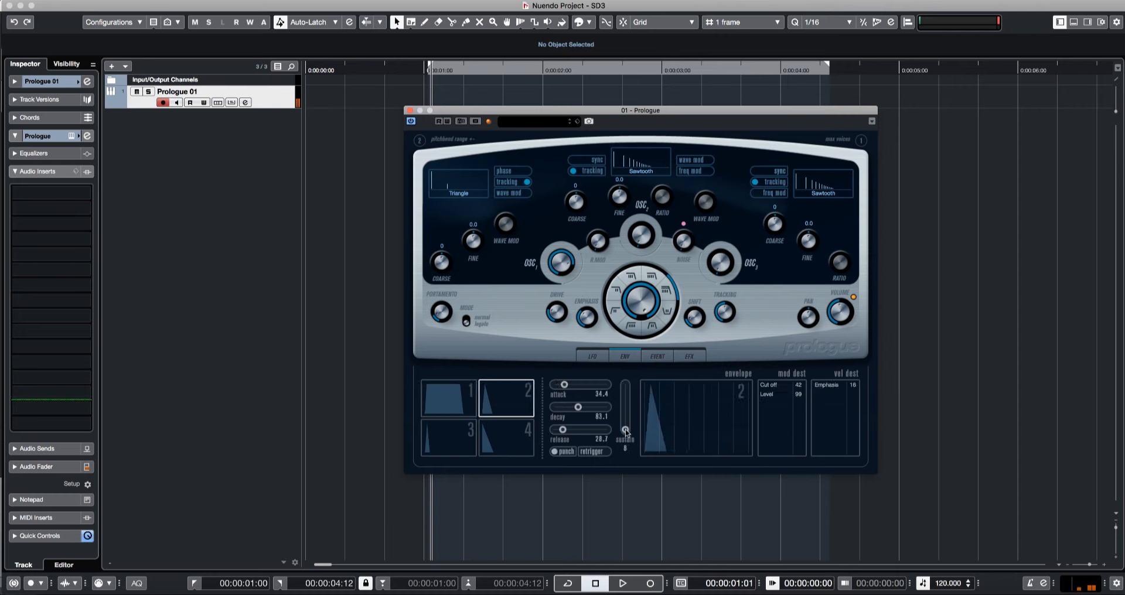
{"action": "left_click_drag", "start_coordinate": [625, 431], "coordinate": [621, 400]}
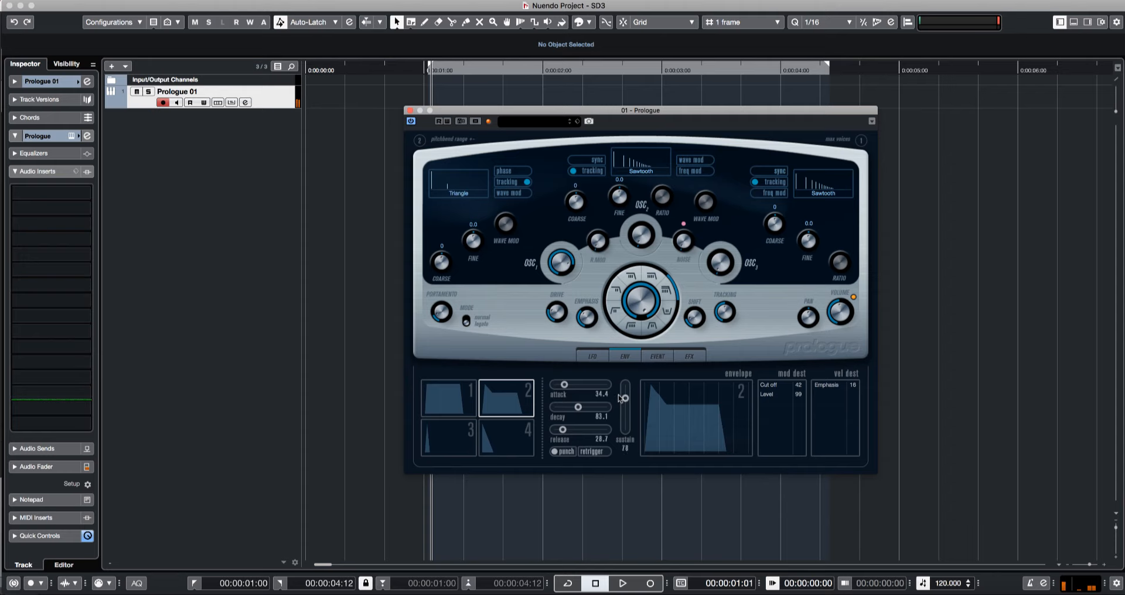
Set the aftertouch modulation amounts for LFO1 Rate and Osc1 Pitch to 0.
{"action": "left_click", "coordinate": [666, 357]}
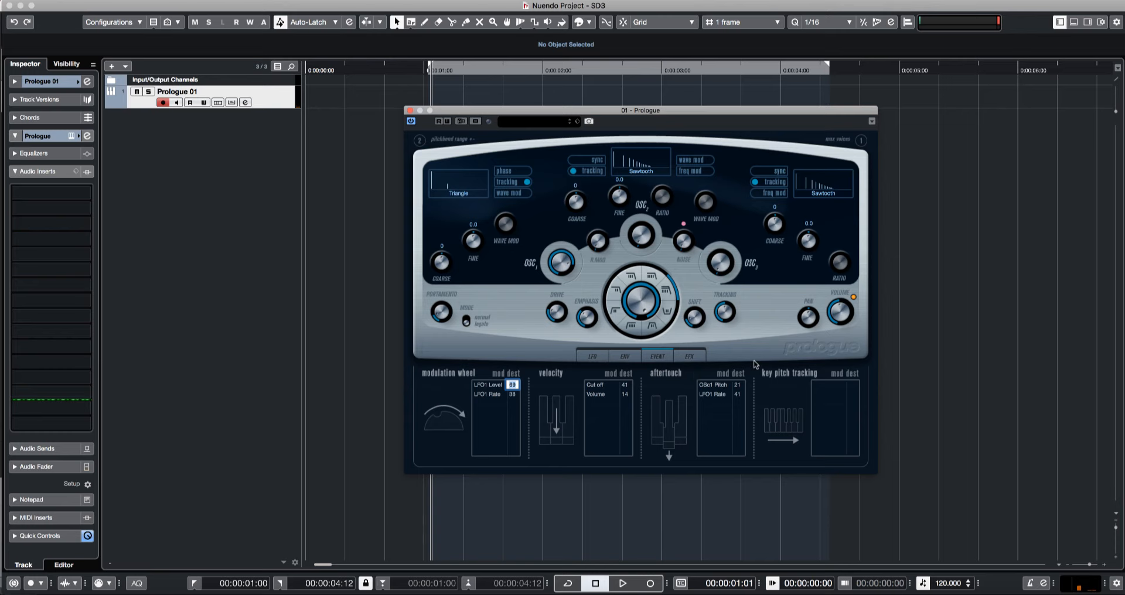
{"action": "left_click", "coordinate": [737, 394]}
{"action": "type", "text": "0"}
{"action": "left_click", "coordinate": [754, 421]}
{"action": "left_click", "coordinate": [738, 386]}
{"action": "type", "text": "0"}
{"action": "key", "text": "Return"}
Review the synth's LFO, effects and envelope settings.
{"action": "left_click", "coordinate": [594, 356]}
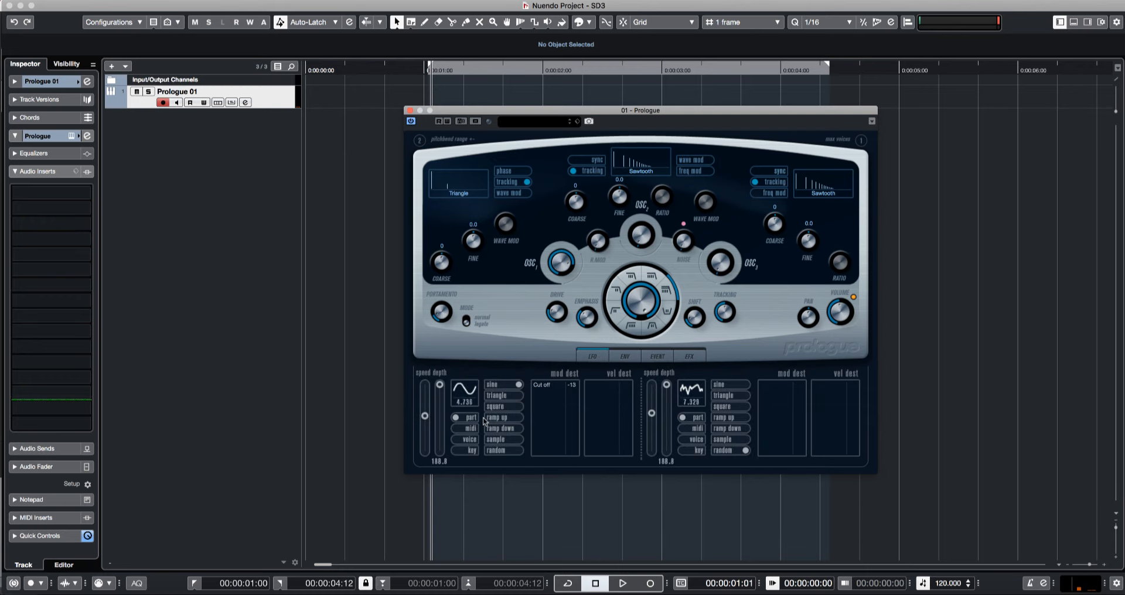
{"action": "left_click", "coordinate": [672, 355]}
{"action": "left_click", "coordinate": [685, 356]}
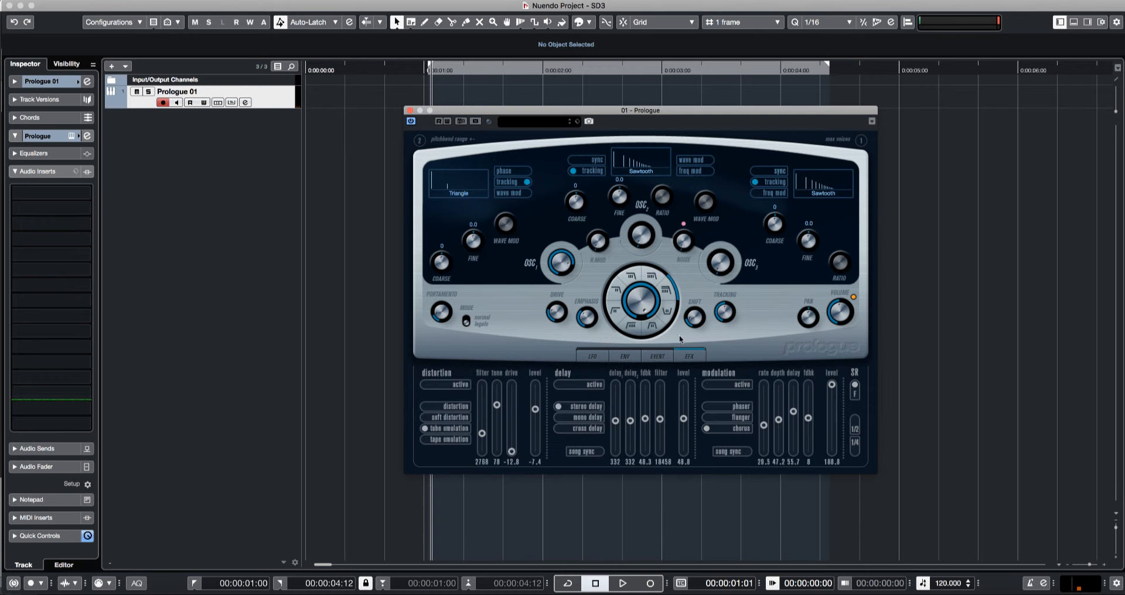
{"action": "left_click", "coordinate": [626, 359]}
{"action": "left_click", "coordinate": [599, 360]}
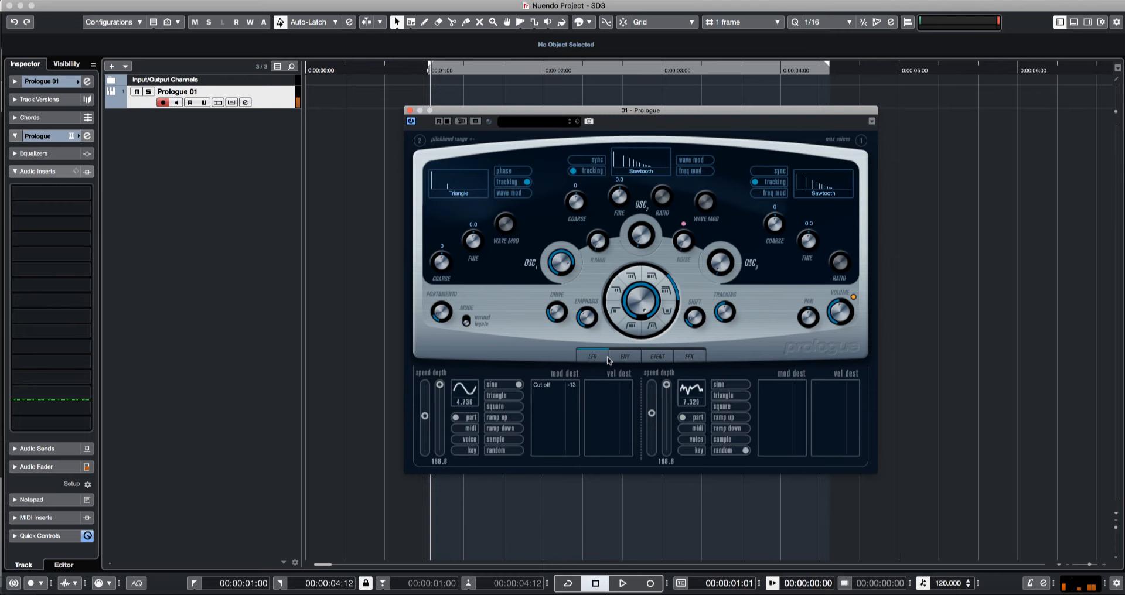
{"action": "left_click", "coordinate": [613, 361]}
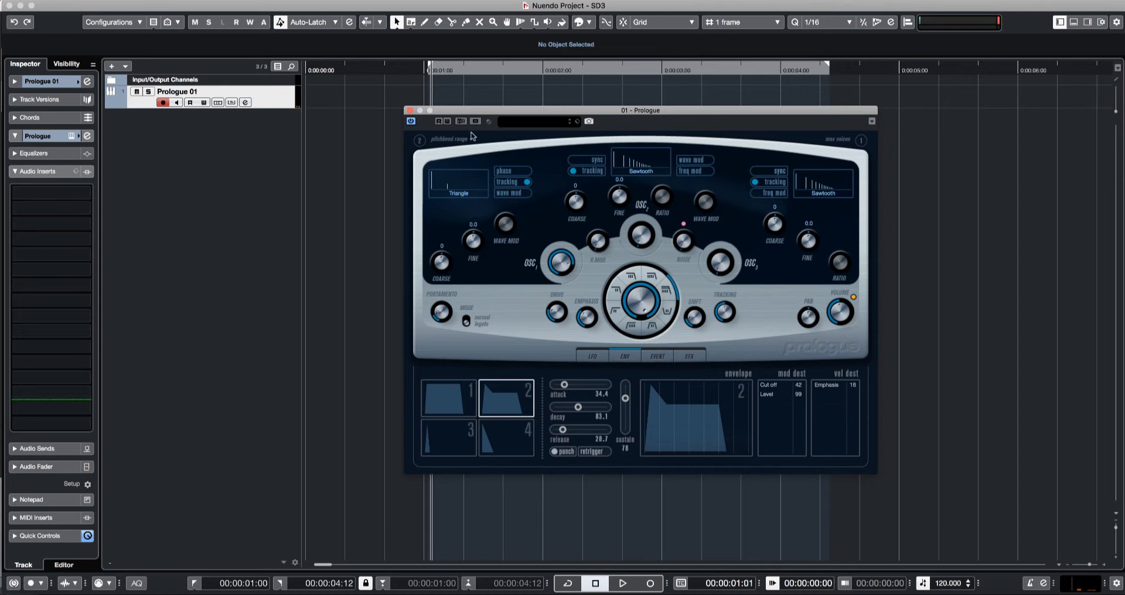
Set oscillator 2's waveform to Sine and enable its frequency modulation.
{"action": "left_click", "coordinate": [644, 167]}
{"action": "left_click", "coordinate": [633, 214]}
{"action": "left_click", "coordinate": [708, 172]}
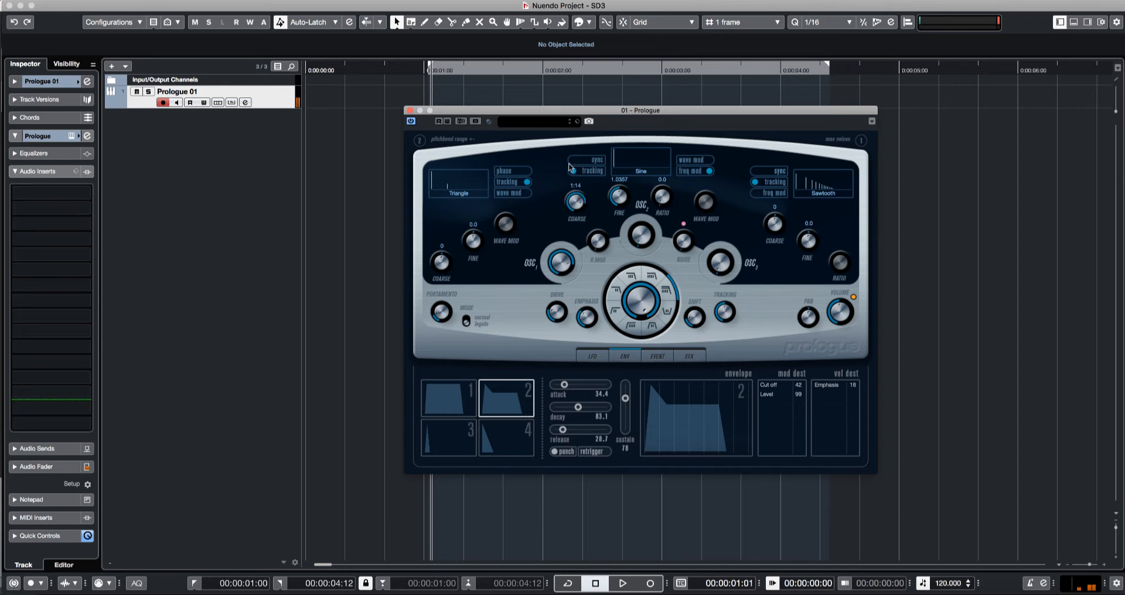
Experiment with oscillator 2's fine, ratio and coarse settings and adjust its level.
{"action": "left_click_drag", "start_coordinate": [622, 203], "coordinate": [668, 159]}
{"action": "left_click_drag", "start_coordinate": [660, 205], "coordinate": [618, 187]}
{"action": "left_click_drag", "start_coordinate": [578, 205], "coordinate": [577, 198]}
{"action": "left_click_drag", "start_coordinate": [648, 238], "coordinate": [651, 176]}
{"action": "mouse_move", "coordinate": [643, 239]}
{"action": "left_mouse_down"}
{"action": "mouse_move", "coordinate": [643, 222]}
{"action": "mouse_move", "coordinate": [643, 239]}
{"action": "left_mouse_up"}
Tune oscillator 2 to coarse 1:11, fine 1.0618 and ratio 0.0, and raise its level.
{"action": "left_click_drag", "start_coordinate": [620, 202], "coordinate": [629, 284]}
{"action": "left_click_drag", "start_coordinate": [622, 200], "coordinate": [624, 163]}
{"action": "left_click_drag", "start_coordinate": [577, 200], "coordinate": [577, 176]}
{"action": "left_click_drag", "start_coordinate": [657, 195], "coordinate": [661, 233]}
{"action": "mouse_move", "coordinate": [662, 194]}
{"action": "left_mouse_down"}
{"action": "mouse_move", "coordinate": [658, 176]}
{"action": "mouse_move", "coordinate": [664, 206]}
{"action": "left_mouse_up"}
{"action": "left_click_drag", "start_coordinate": [647, 239], "coordinate": [647, 224]}
Adjust oscillator 1's level and try the portamento amount.
{"action": "left_click_drag", "start_coordinate": [559, 264], "coordinate": [560, 273]}
{"action": "mouse_move", "coordinate": [438, 309]}
{"action": "left_click_drag", "start_coordinate": [441, 313], "coordinate": [447, 340]}
Set oscillator 3's waveform to Sine and its fine tuning to 13.0.
{"action": "left_click", "coordinate": [835, 198]}
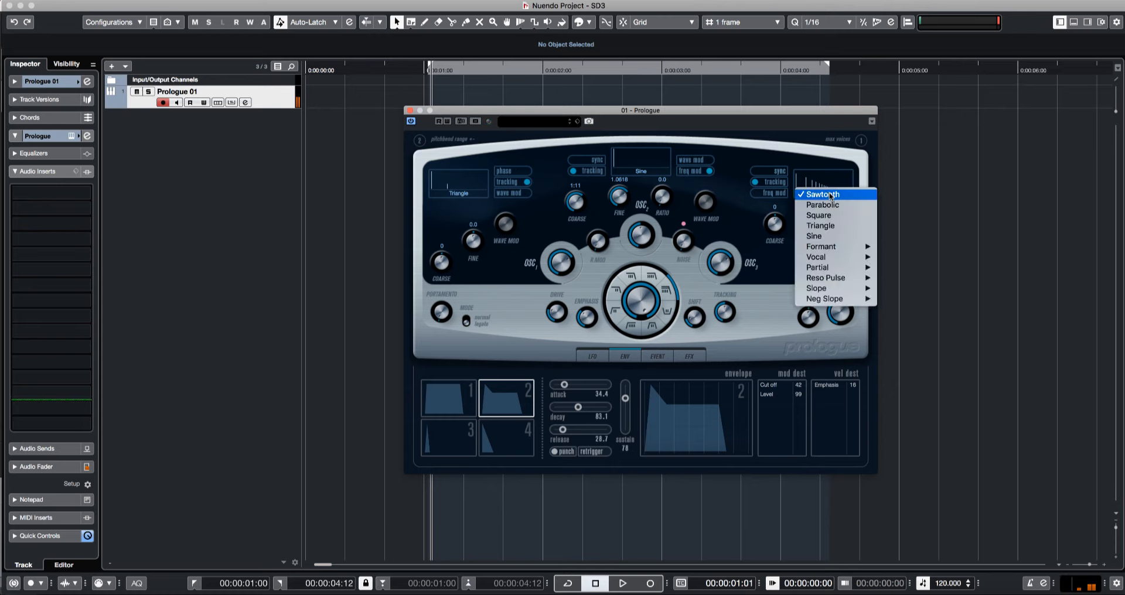
{"action": "left_click", "coordinate": [832, 236]}
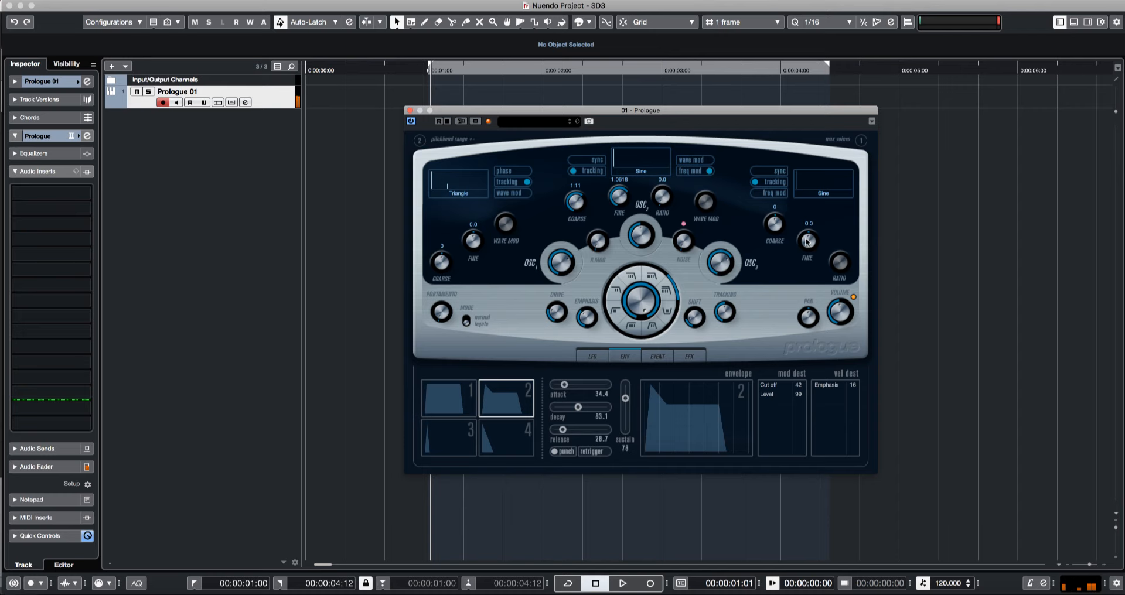
{"action": "left_click_drag", "start_coordinate": [807, 241], "coordinate": [804, 189]}
{"action": "left_click_drag", "start_coordinate": [808, 242], "coordinate": [809, 260]}
Close the synth window and record a MIDI performance on the Prologue 01 track.
{"action": "left_click", "coordinate": [410, 111]}
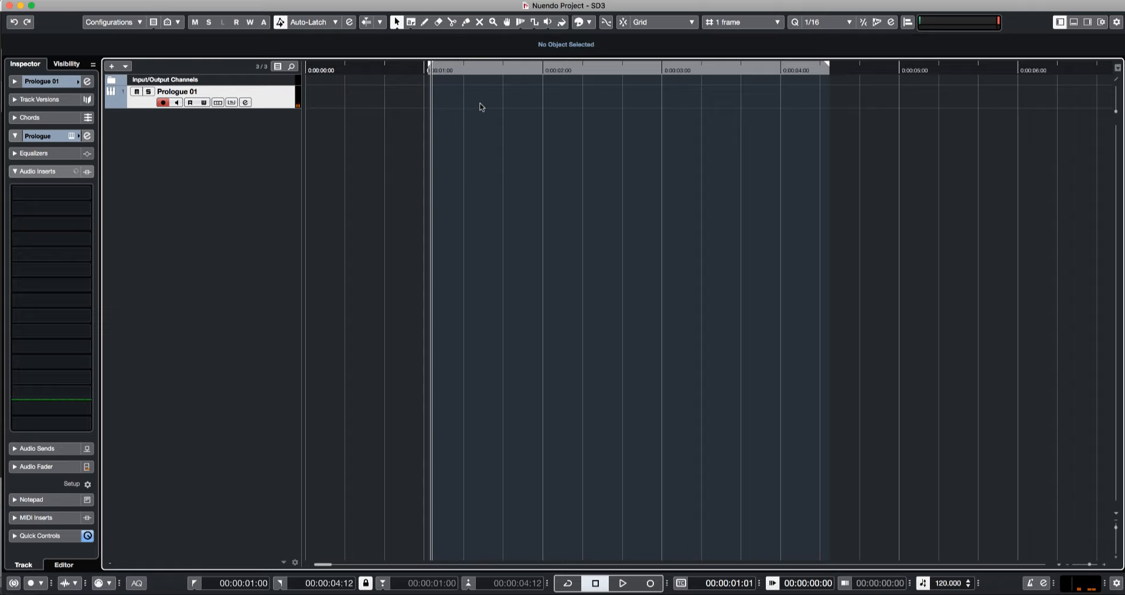
{"action": "key", "text": "KP_Multiply"}
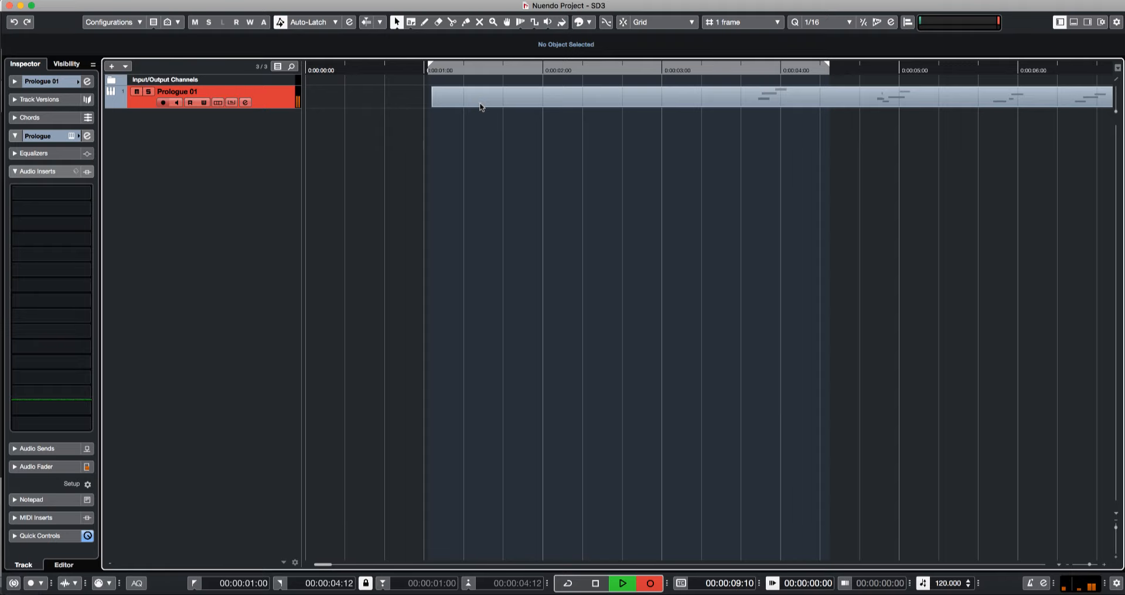
Open the recorded part in the Key Editor and trim its start to just before the first note.
{"action": "double_click", "coordinate": [481, 106]}
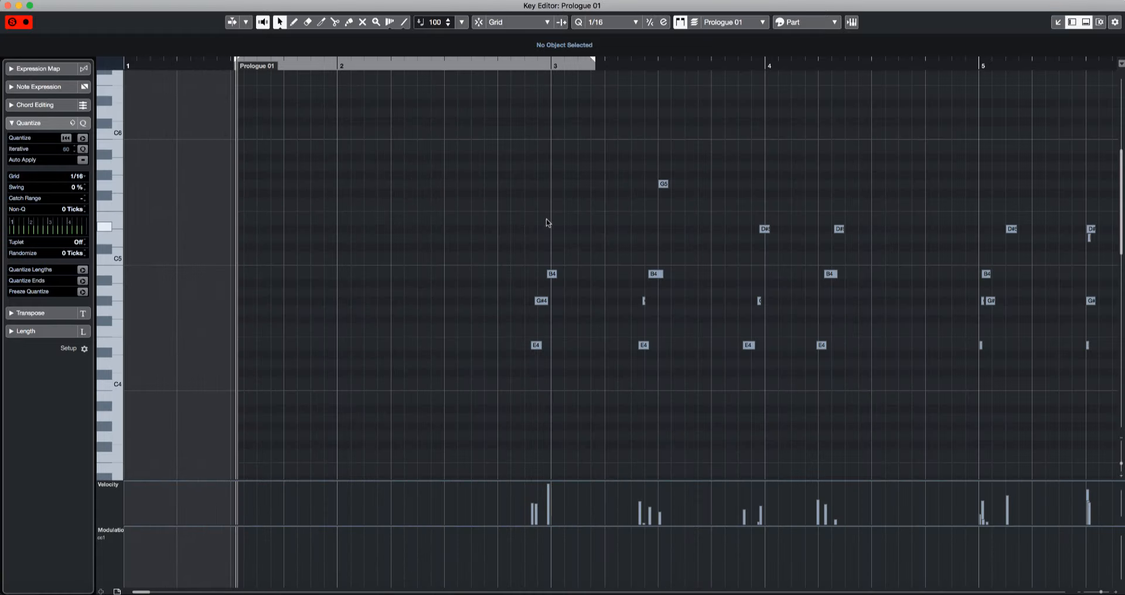
{"action": "key", "text": "g"}
{"action": "key", "text": "g"}
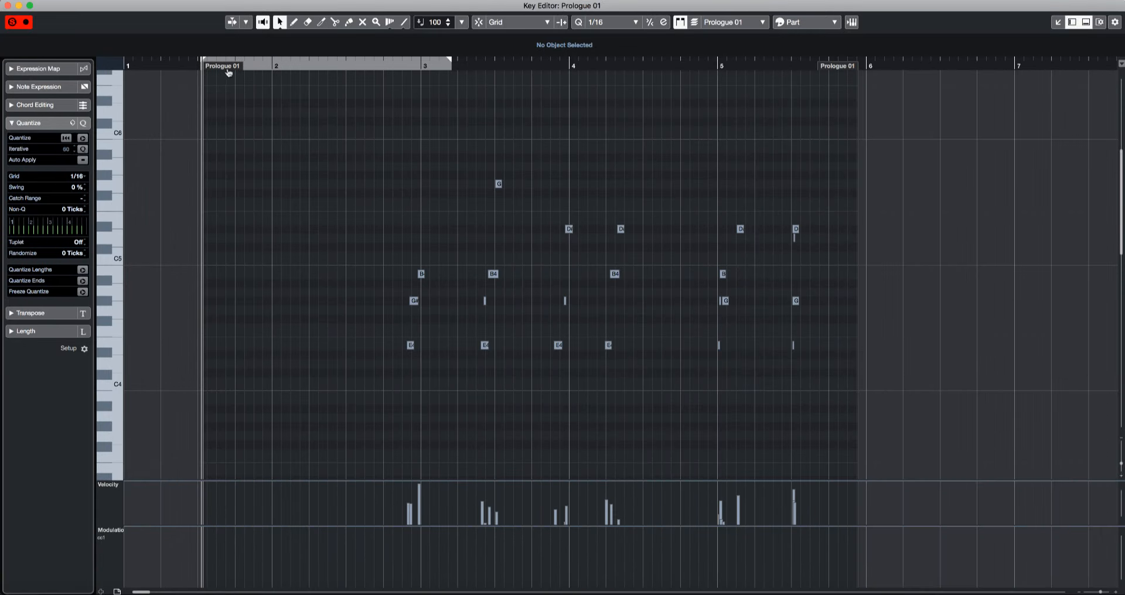
{"action": "mouse_move", "coordinate": [229, 68]}
{"action": "left_mouse_down"}
{"action": "mouse_move", "coordinate": [448, 82]}
{"action": "mouse_move", "coordinate": [414, 95]}
{"action": "left_mouse_up"}
Select all the notes and quantize their starts and lengths to the 1/16 grid.
{"action": "left_click_drag", "start_coordinate": [357, 143], "coordinate": [855, 458]}
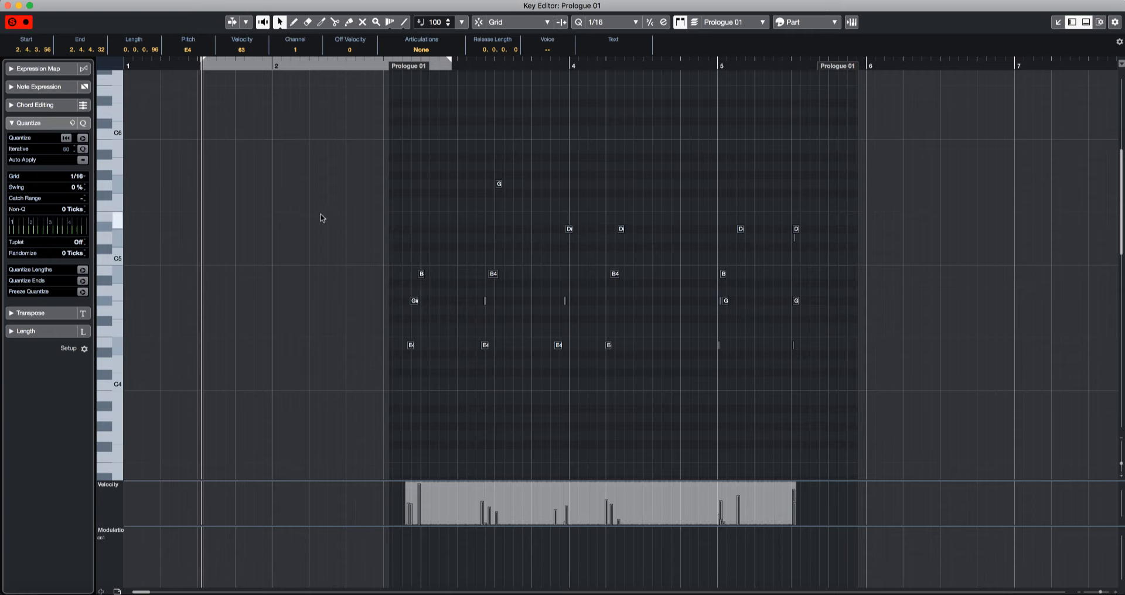
{"action": "left_click", "coordinate": [83, 138]}
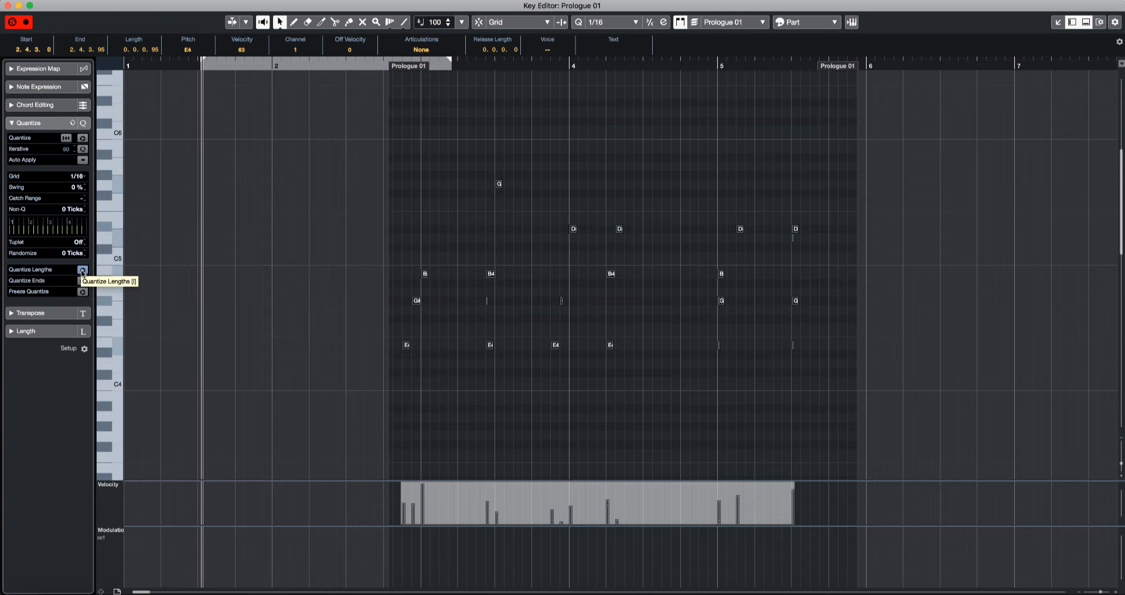
{"action": "left_click", "coordinate": [82, 271]}
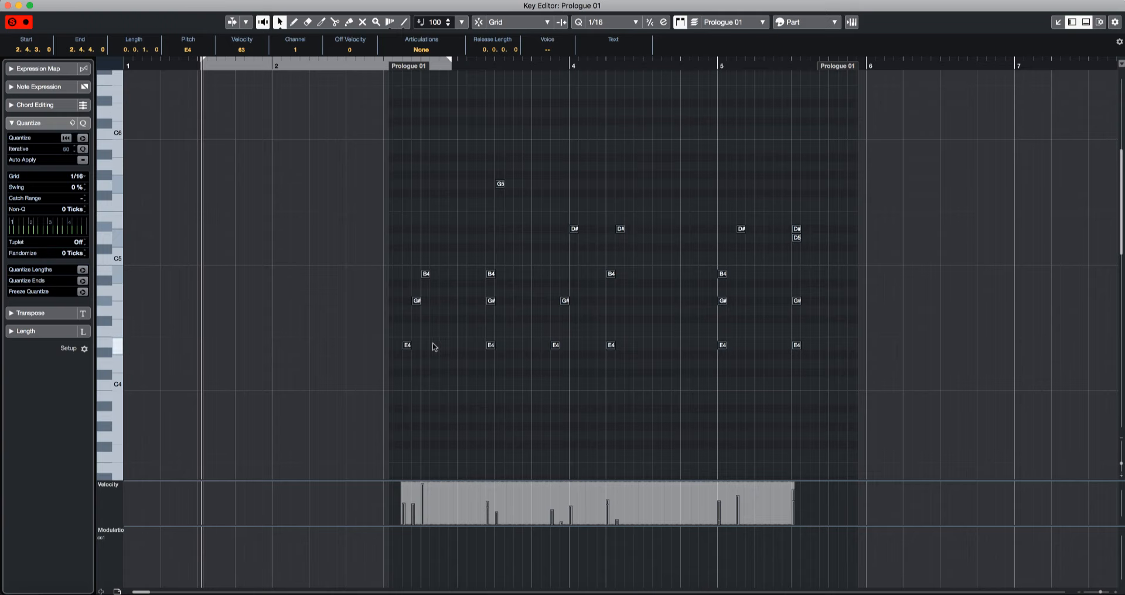
{"action": "left_click", "coordinate": [409, 368]}
Play back short sections of the quantized notes from several positions to compare the phrases.
{"action": "scroll", "coordinate": [410, 374], "scroll_direction": "down", "scroll_amount": 1}
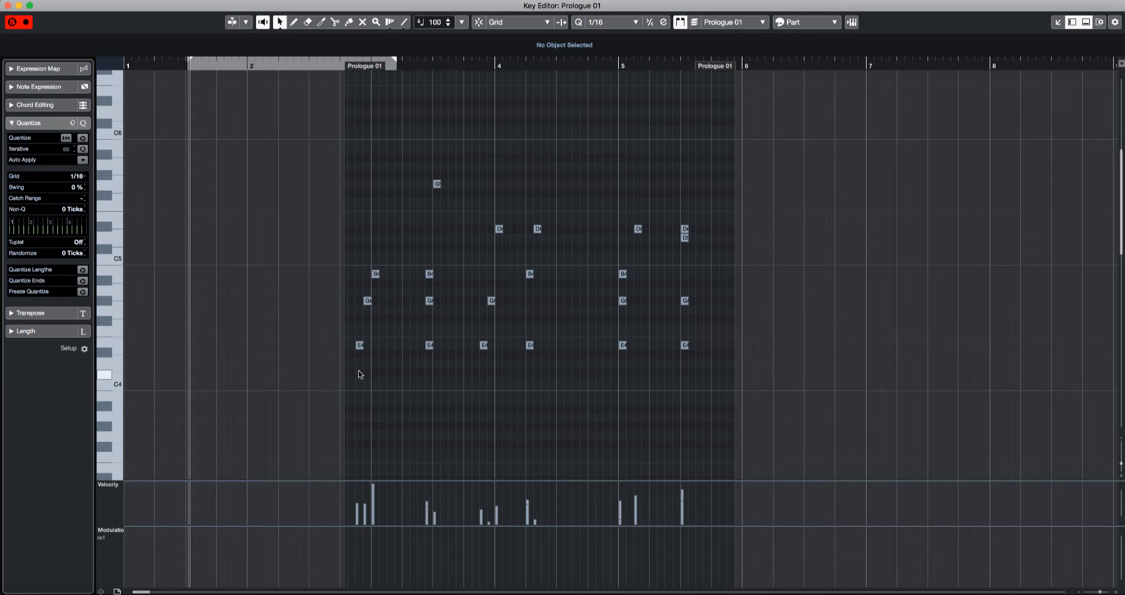
{"action": "scroll", "coordinate": [412, 369], "scroll_direction": "up", "scroll_amount": 3}
{"action": "left_click_drag", "start_coordinate": [297, 65], "coordinate": [787, 254]}
{"action": "key", "text": "space"}
{"action": "key", "text": "g"}
{"action": "key", "text": "g"}
{"action": "key", "text": "g"}
{"action": "key", "text": "space"}
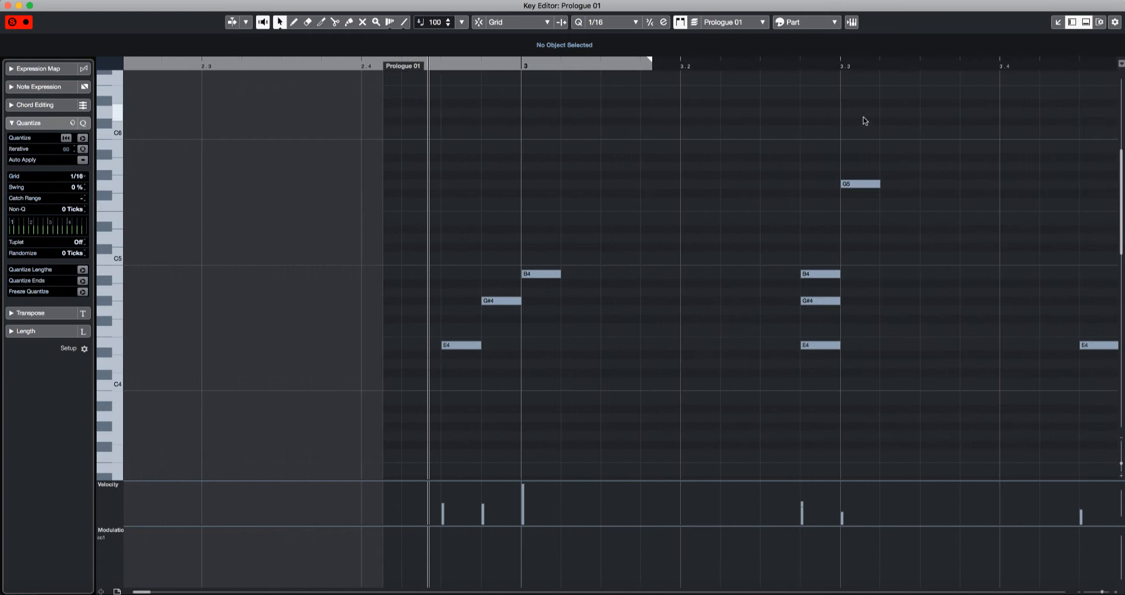
{"action": "left_click", "coordinate": [799, 67]}
{"action": "key", "text": "space"}
{"action": "key", "text": "space"}
{"action": "key", "text": "g"}
{"action": "key", "text": "g"}
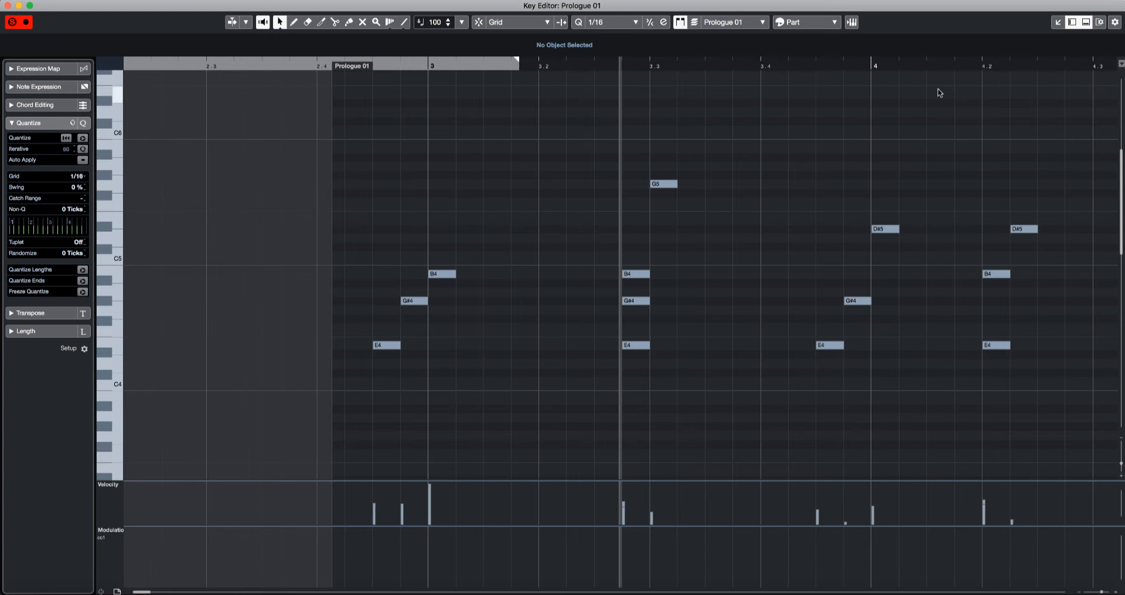
{"action": "key", "text": "space"}
{"action": "key", "text": "space"}
{"action": "left_click", "coordinate": [828, 65]}
{"action": "key", "text": "space"}
{"action": "key", "text": "g"}
{"action": "key", "text": "space"}
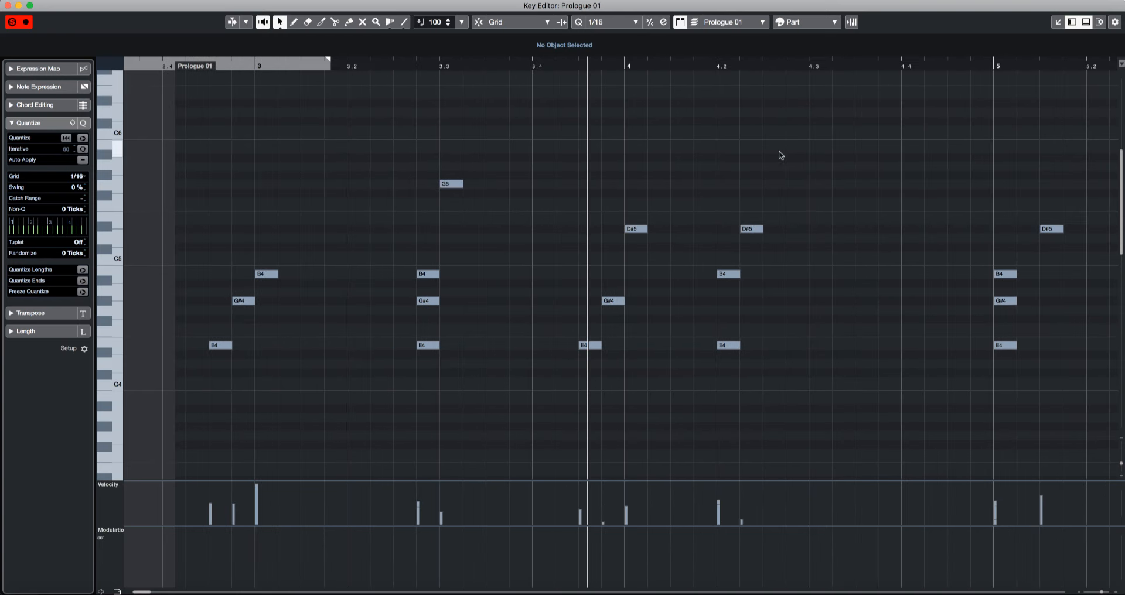
{"action": "left_click", "coordinate": [720, 64]}
{"action": "key", "text": "space"}
{"action": "key", "text": "space"}
{"action": "left_click", "coordinate": [989, 64]}
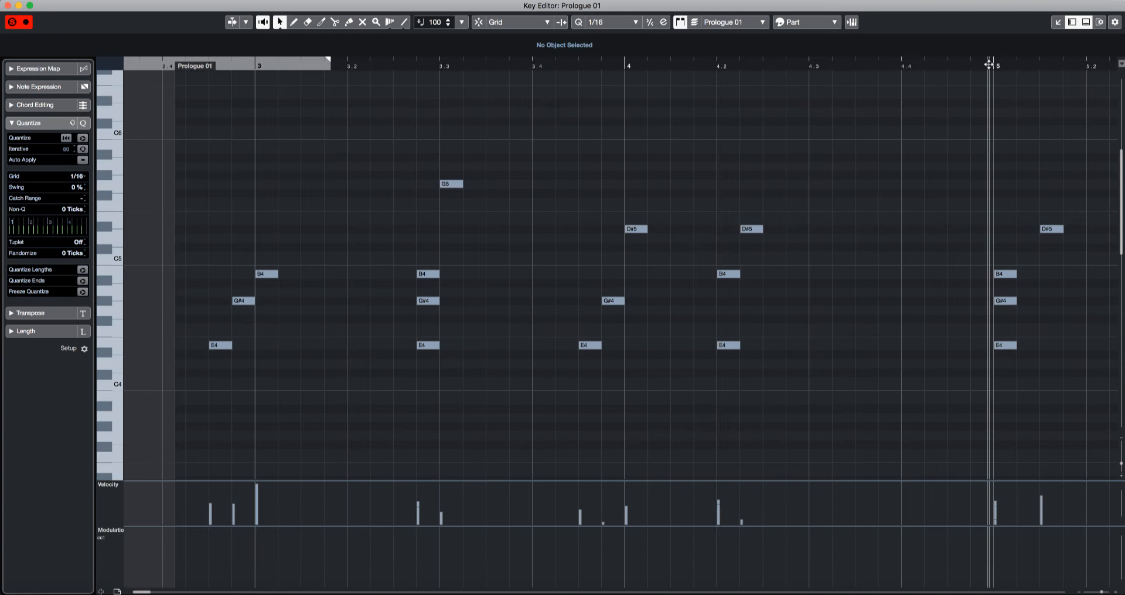
{"action": "key", "text": "space"}
{"action": "key", "text": "space"}
Leave the Key Editor and move the Prologue 01 part earlier so that it starts at 00:00:01:11.
{"action": "key", "text": "Return"}
{"action": "left_click_drag", "start_coordinate": [744, 99], "coordinate": [487, 98]}
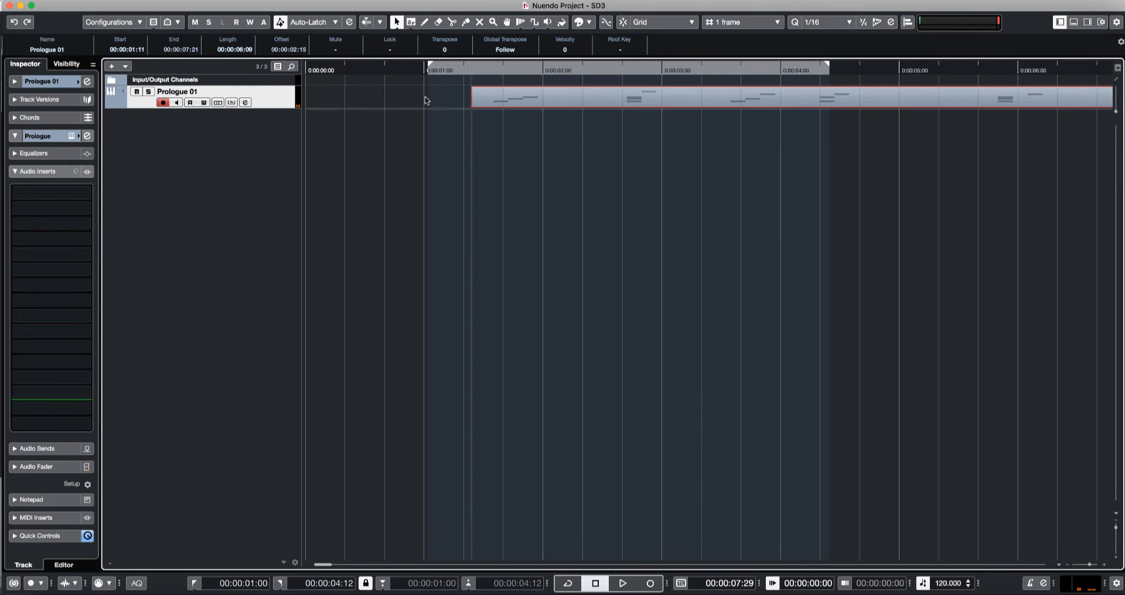
Set the Prologue synth's maximum voices to 3 and play the part from the middle of its first chord area.
{"action": "left_click", "coordinate": [72, 138]}
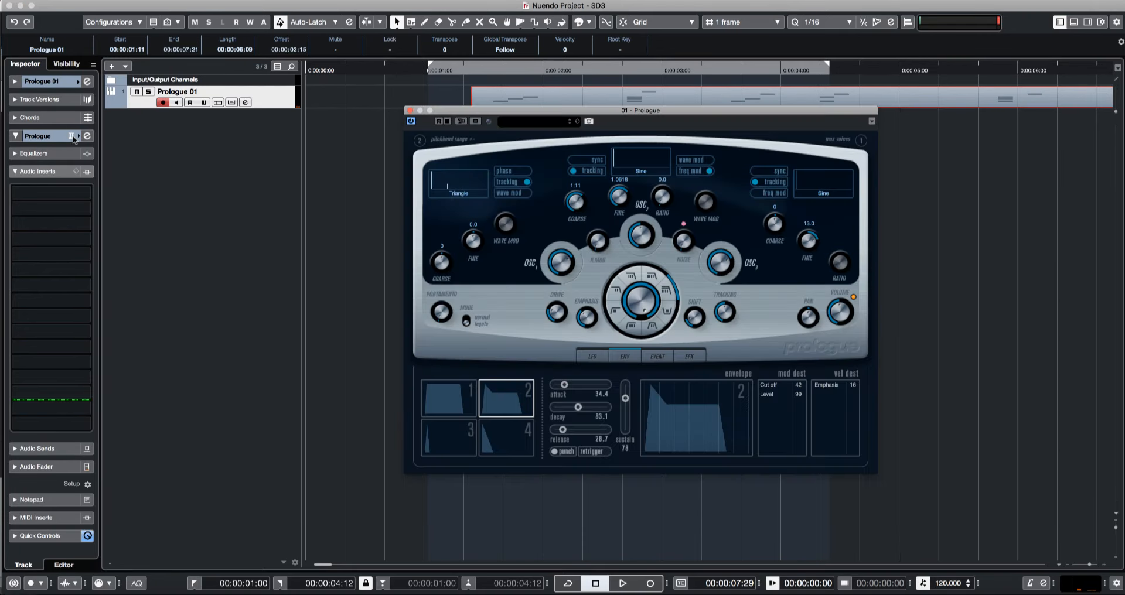
{"action": "left_click", "coordinate": [860, 141]}
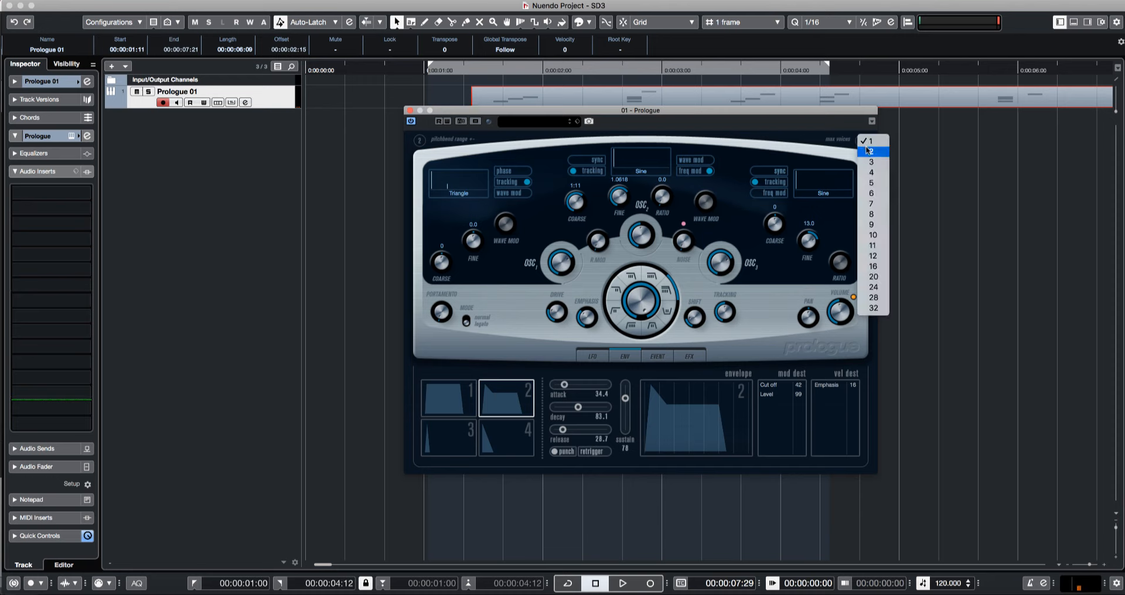
{"action": "left_click", "coordinate": [880, 162]}
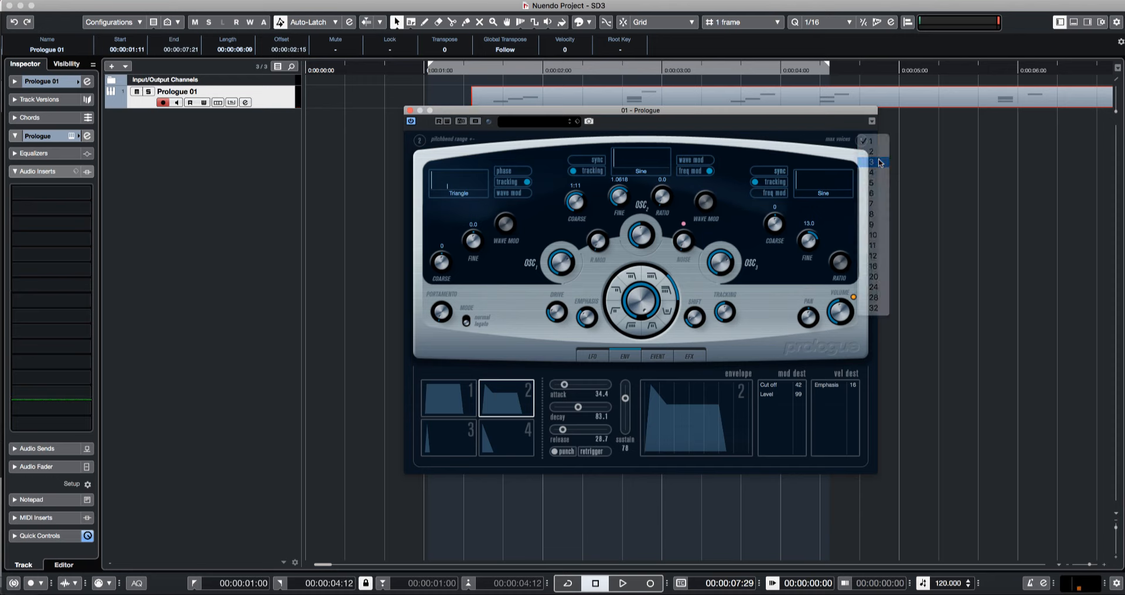
{"action": "key", "text": "space"}
{"action": "left_click", "coordinate": [619, 70]}
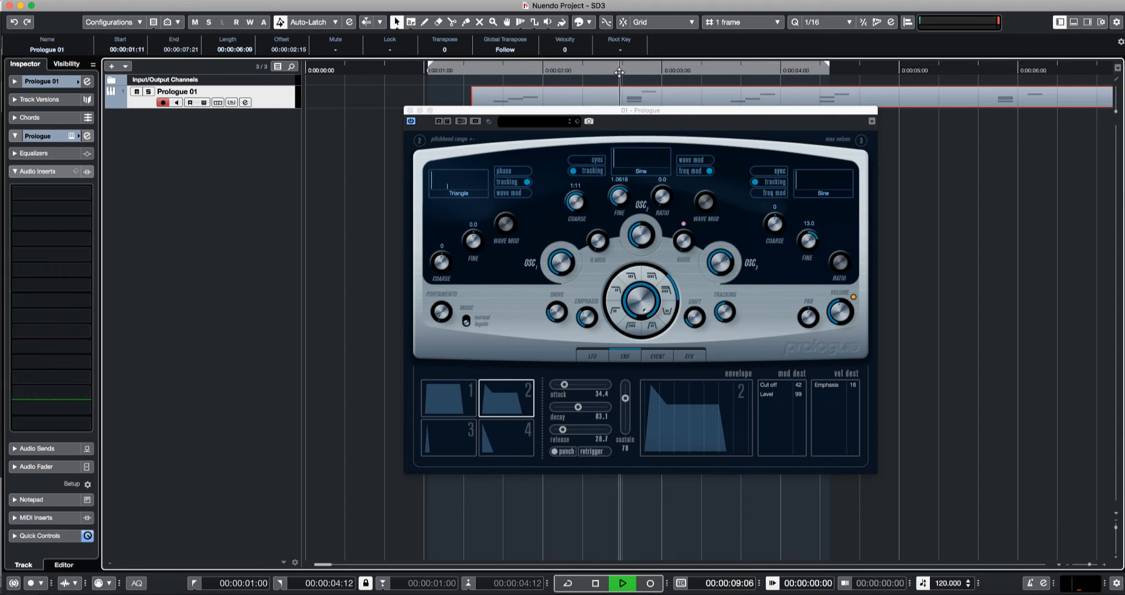
{"action": "key", "text": "space"}
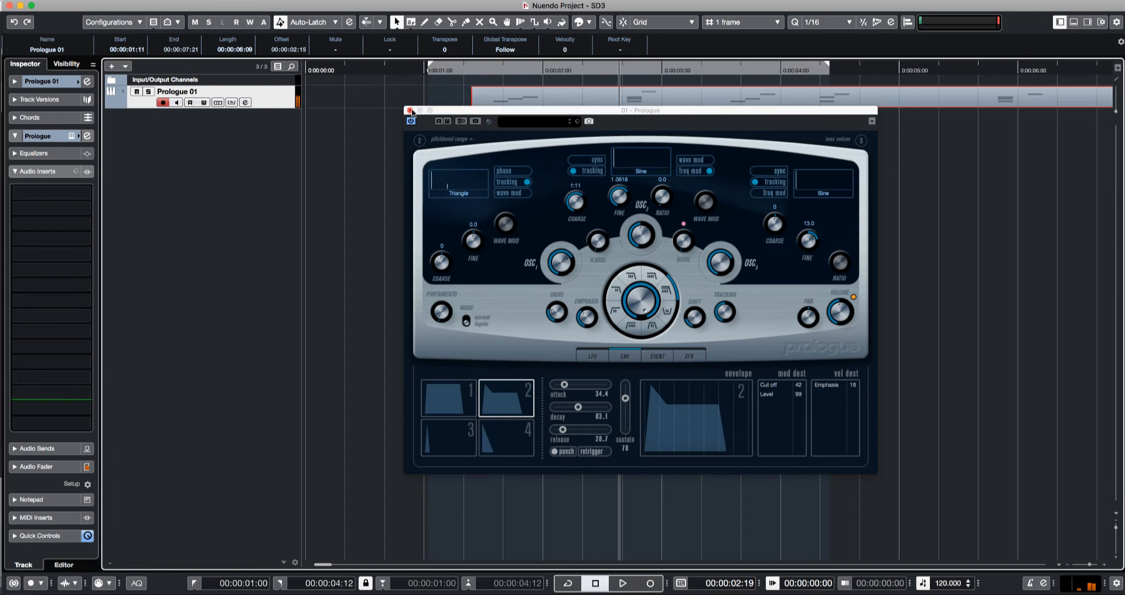
{"action": "left_click", "coordinate": [410, 111]}
Reopen the part in the Key Editor, enable snap and move the last chord's E4 note to 4.3.1.0.
{"action": "double_click", "coordinate": [651, 108]}
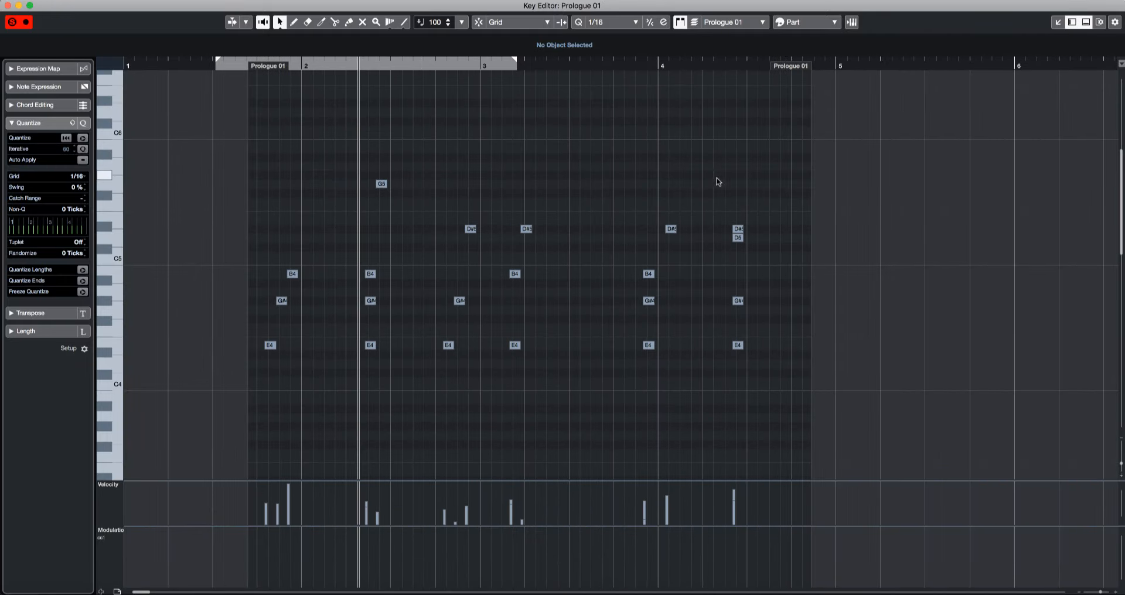
{"action": "left_click", "coordinate": [750, 65]}
{"action": "key", "text": "h"}
{"action": "key", "text": "h"}
{"action": "key", "text": "h"}
{"action": "key", "text": "h"}
{"action": "key", "text": "h"}
{"action": "key", "text": "h"}
{"action": "key", "text": "h"}
{"action": "key", "text": "h"}
{"action": "key", "text": "h"}
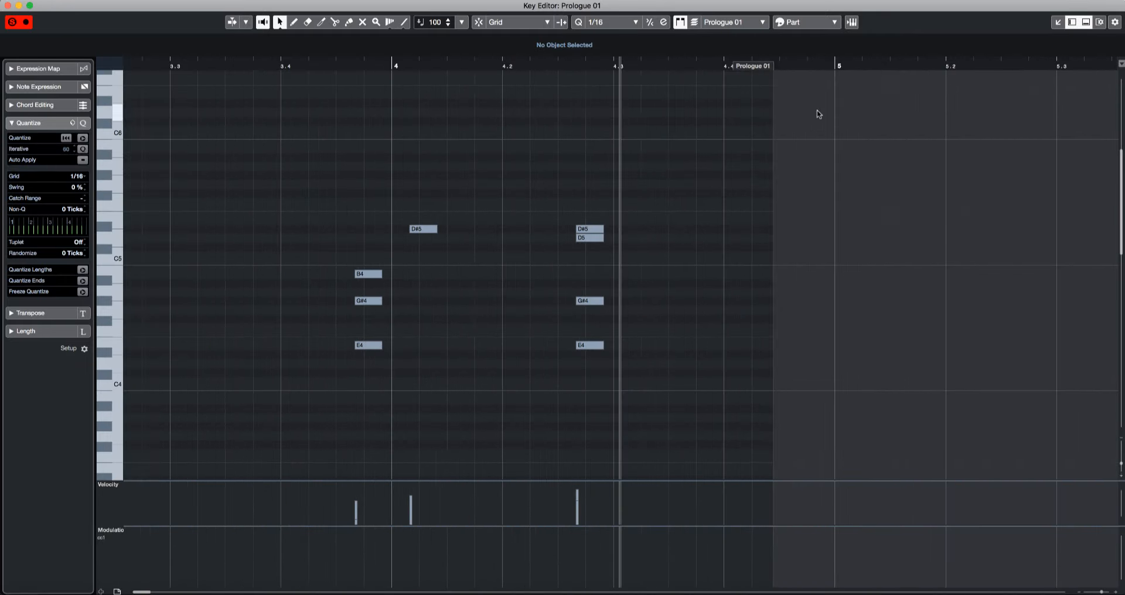
{"action": "key", "text": "g"}
{"action": "key", "text": "g"}
{"action": "left_click_drag", "start_coordinate": [565, 346], "coordinate": [619, 346]}
{"action": "key", "text": "j"}
{"action": "left_click", "coordinate": [638, 348]}
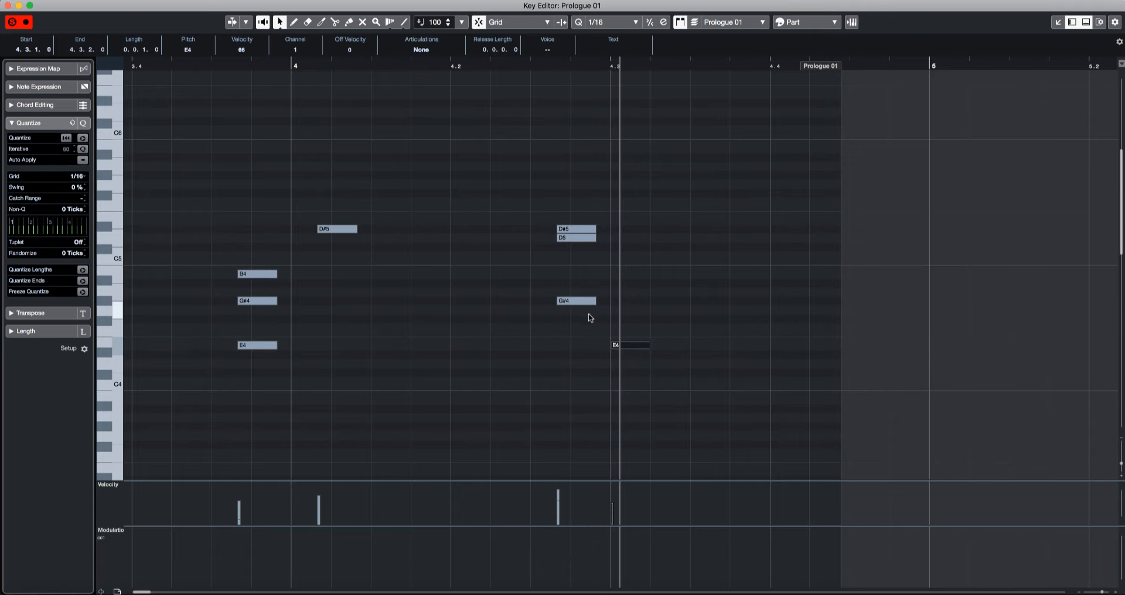
Move the last chord's G#4 note to 4.3.2.0 and copy the E4 at 4.3.1.0 an octave lower to E3.
{"action": "left_click_drag", "start_coordinate": [576, 303], "coordinate": [671, 307]}
{"action": "left_click", "coordinate": [643, 347]}
{"action": "left_click_drag", "start_coordinate": [643, 355], "coordinate": [634, 453]}
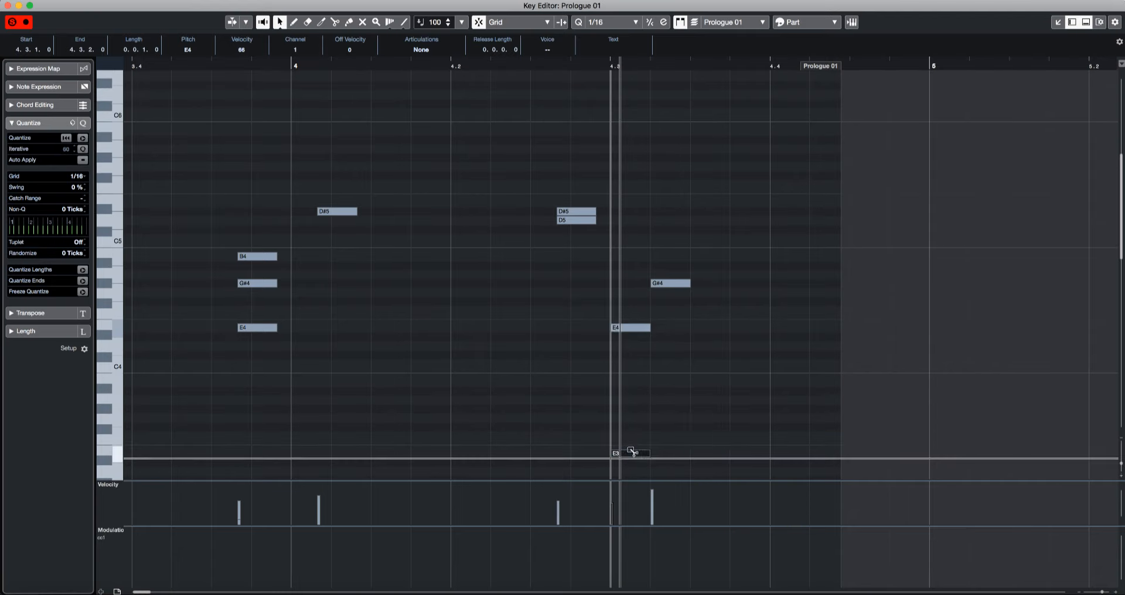
Delete all notes before 4.3.1.0 and copy the remaining G#4 to B4 at 4.3.3.0.
{"action": "left_click_drag", "start_coordinate": [620, 156], "coordinate": [216, 304]}
{"action": "key", "text": "Delete"}
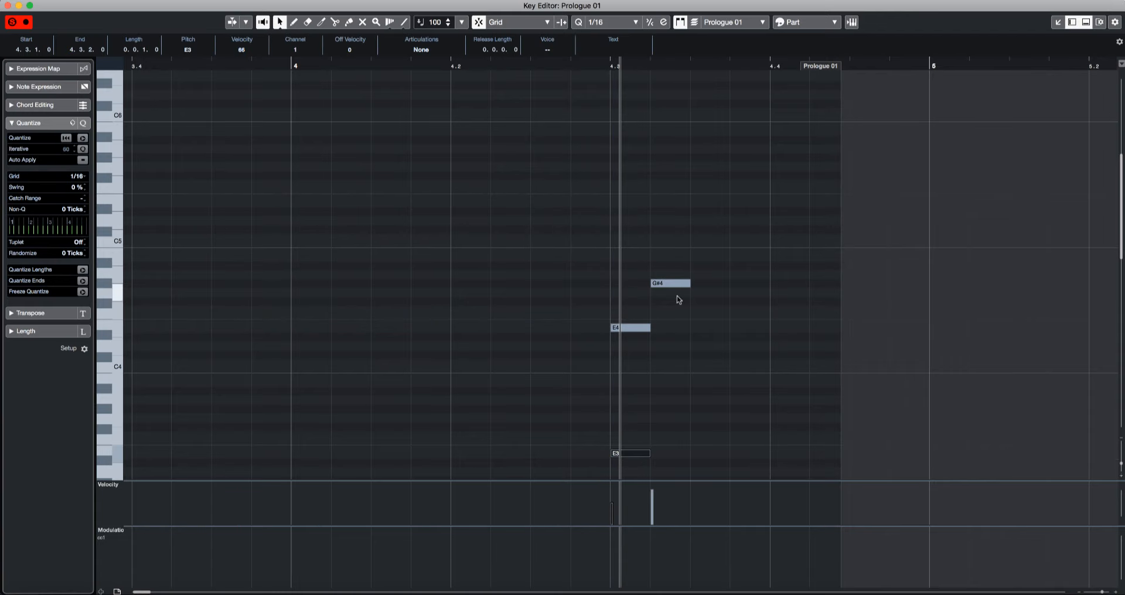
{"action": "left_click_drag", "start_coordinate": [673, 284], "coordinate": [705, 256]}
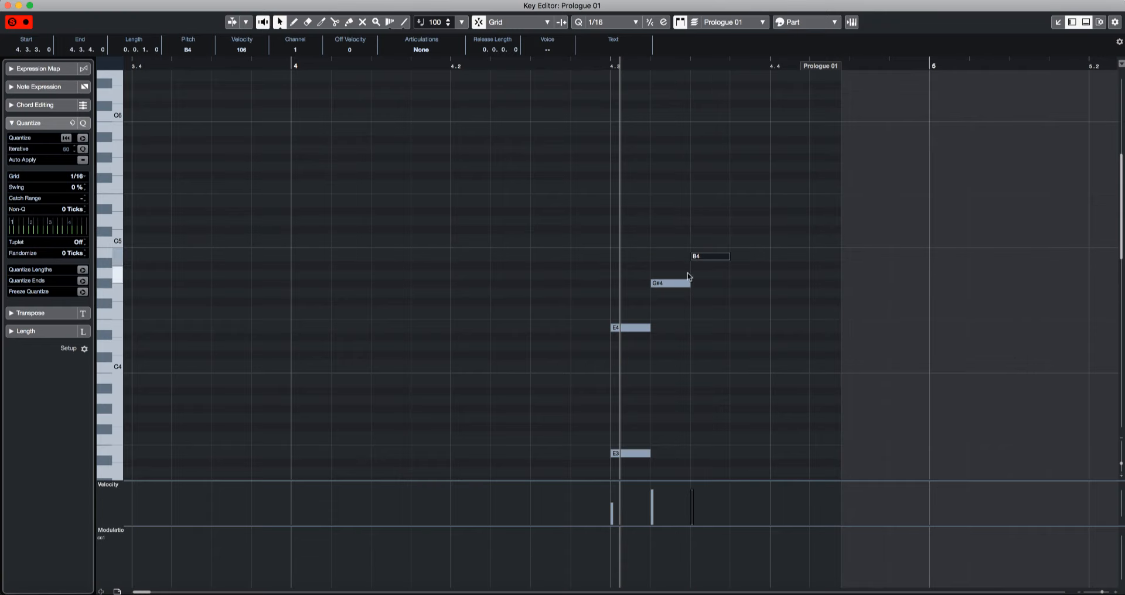
Split the Prologue 01 part at 00:00:07:00, where the new phrase starts, and delete the section before it.
{"action": "left_click_drag", "start_coordinate": [562, 201], "coordinate": [779, 474]}
{"action": "left_click_drag", "start_coordinate": [628, 69], "coordinate": [604, 65]}
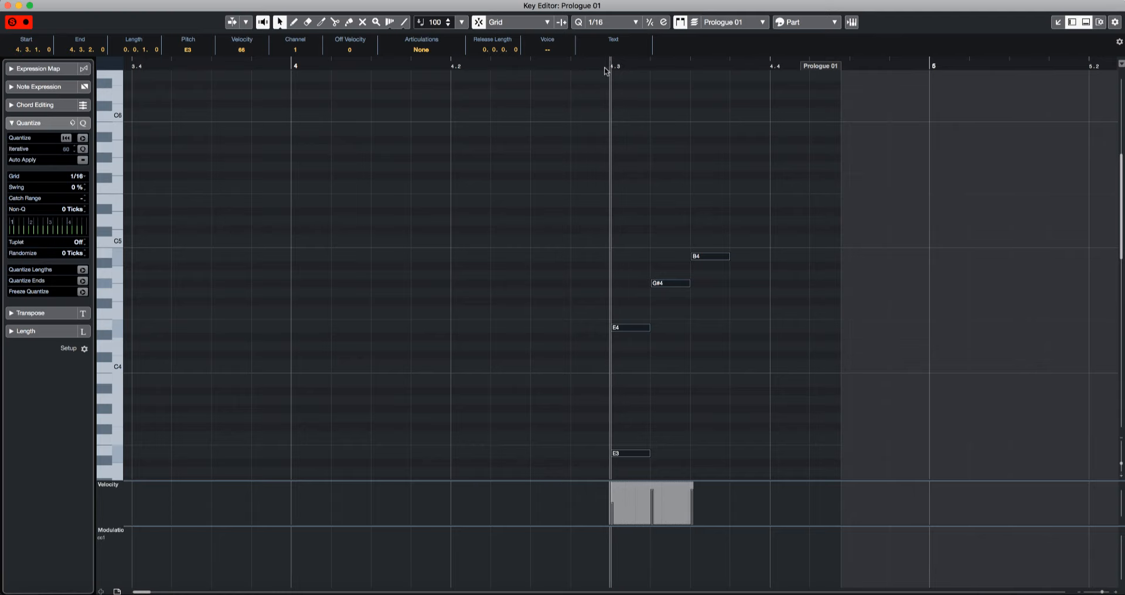
{"action": "key", "text": "Return"}
{"action": "key", "text": "g"}
{"action": "key", "text": "g"}
{"action": "key", "text": "g"}
{"action": "key", "text": "g"}
{"action": "key", "text": "g"}
{"action": "key", "text": "g"}
{"action": "key", "text": "g"}
{"action": "key", "text": "g"}
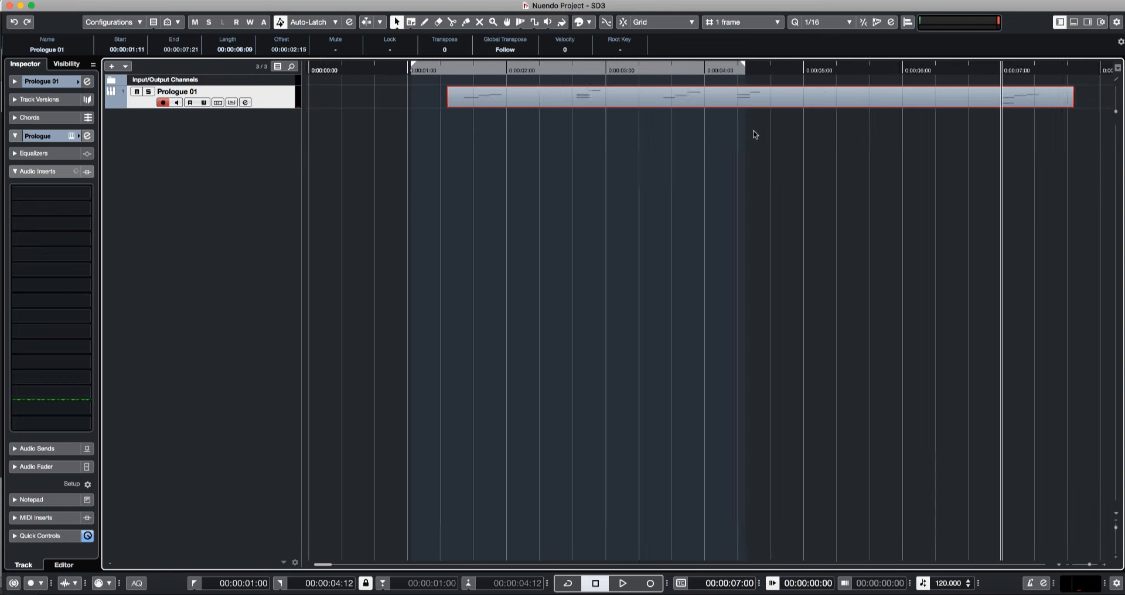
{"action": "key", "text": "h"}
{"action": "key", "text": "h"}
{"action": "key", "text": "alt+x"}
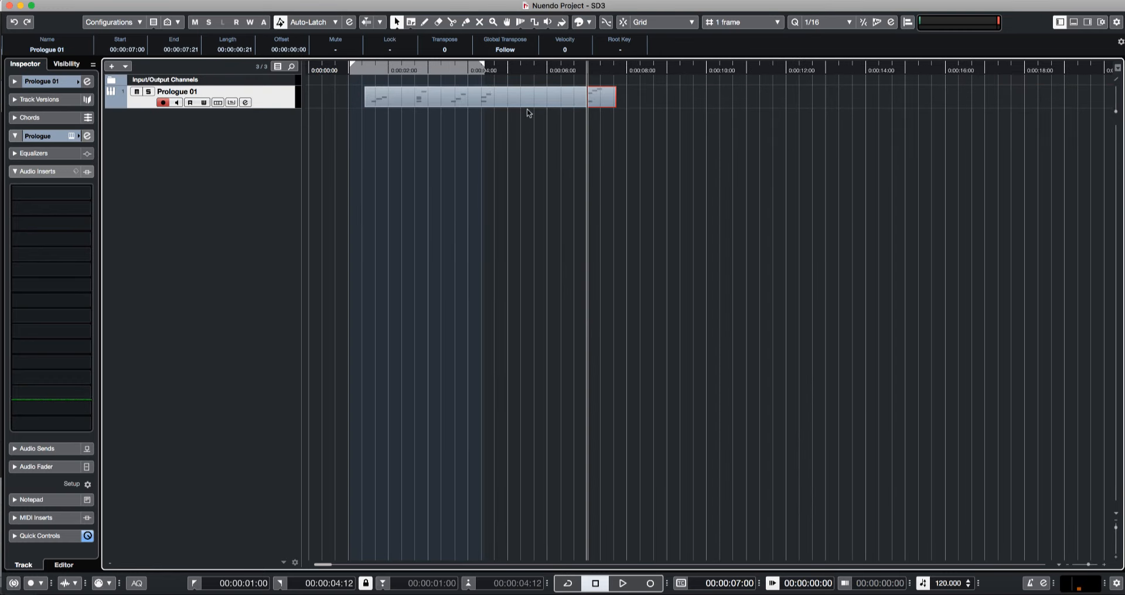
{"action": "left_click", "coordinate": [528, 106]}
{"action": "key", "text": "Delete"}
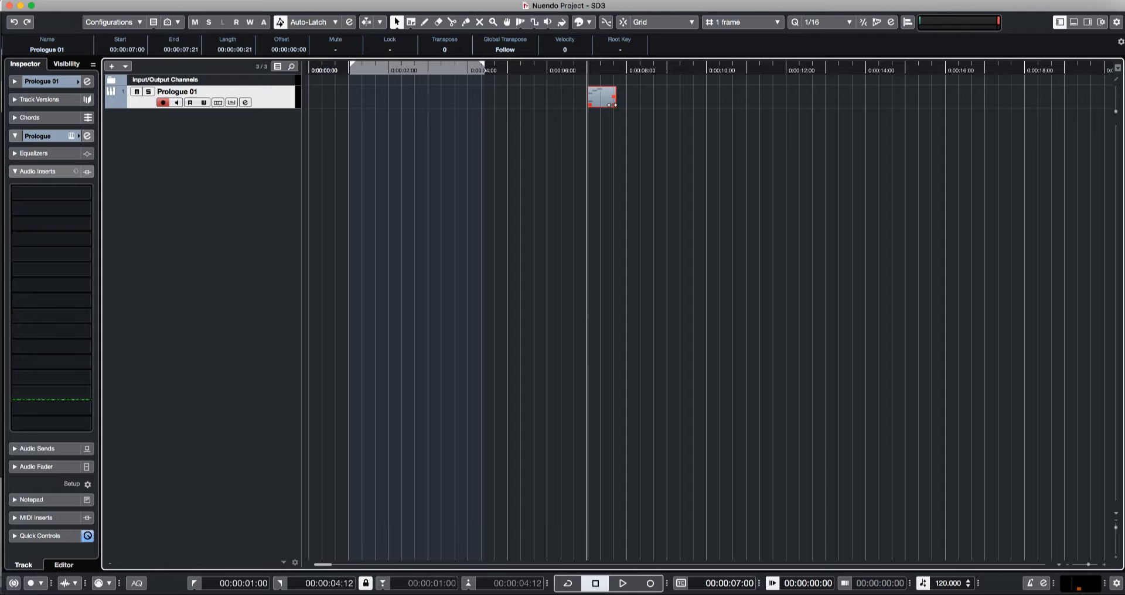
Open the remaining part in the Key Editor and extend its end to 00:00:08:07.
{"action": "double_click", "coordinate": [612, 104]}
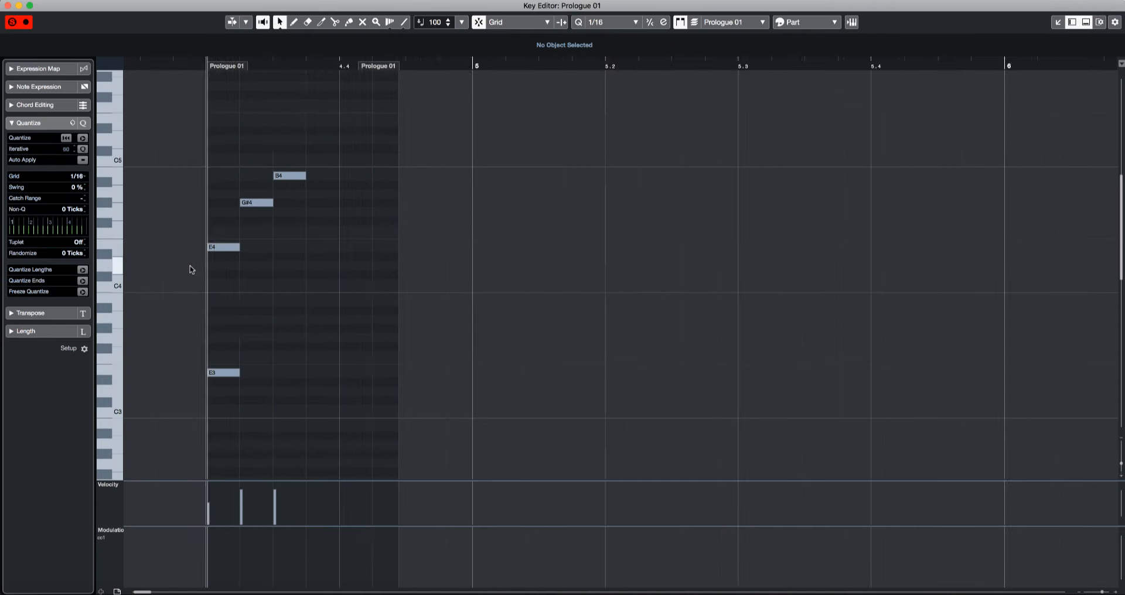
{"action": "key", "text": "h"}
{"action": "key", "text": "h"}
{"action": "key", "text": "g"}
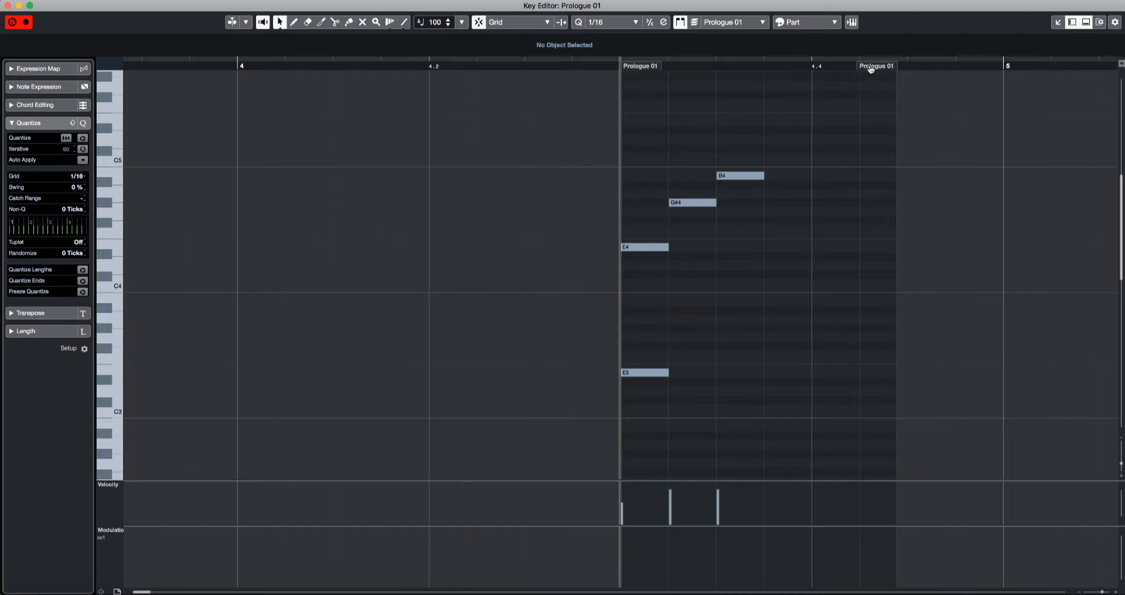
{"action": "left_click_drag", "start_coordinate": [873, 68], "coordinate": [1077, 76]}
{"action": "key", "text": "h"}
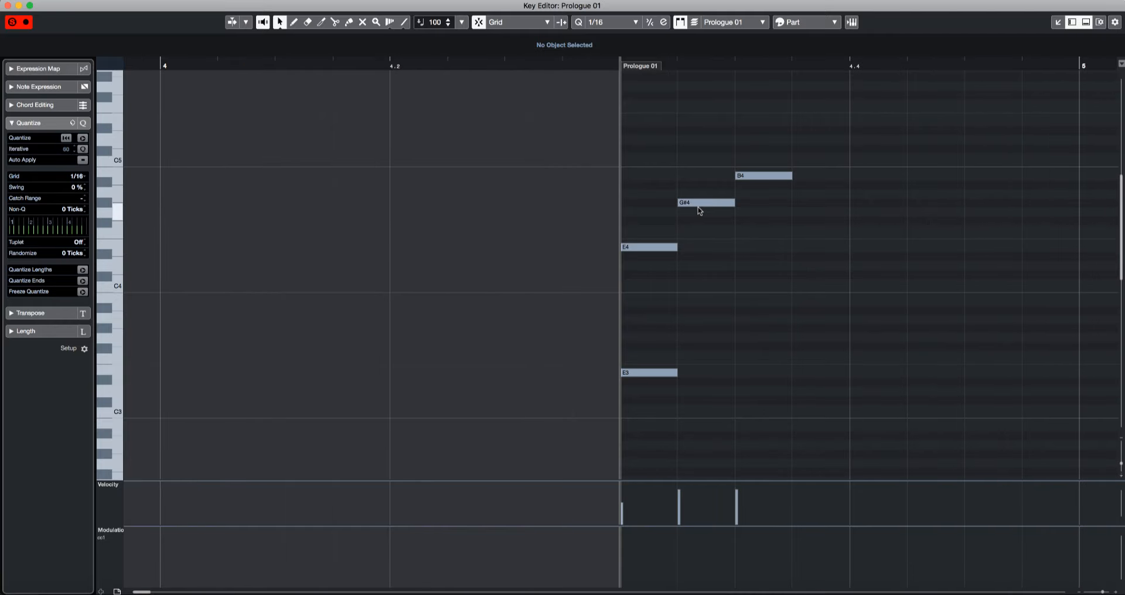
Add E4 and E5 notes at 4.3.4.0 and G#4 and E5 notes one sixteenth after them by copying existing notes.
{"action": "left_click", "coordinate": [706, 204]}
{"action": "left_click_drag", "start_coordinate": [706, 206], "coordinate": [820, 205]}
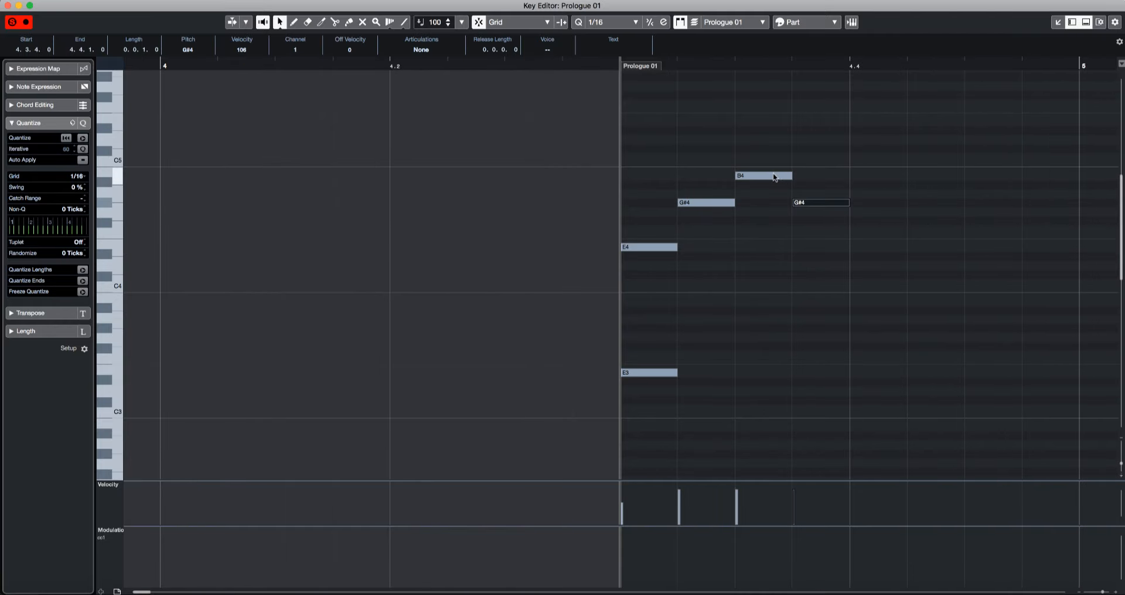
{"action": "left_click_drag", "start_coordinate": [780, 176], "coordinate": [824, 246]}
Play back the extended phrase and return to the project.
{"action": "key", "text": "space"}
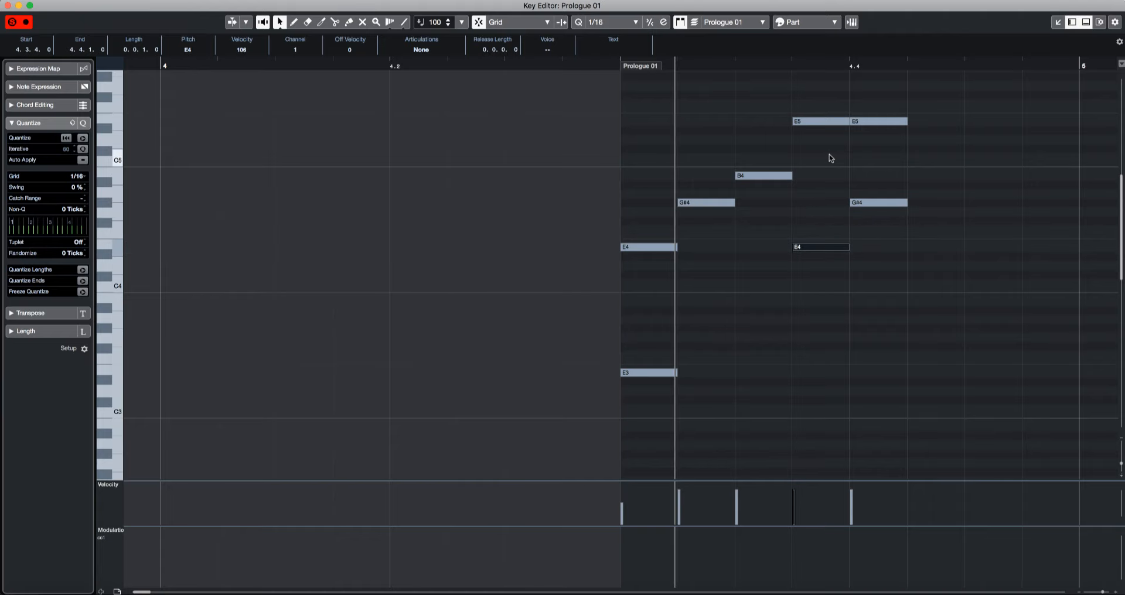
{"action": "key", "text": "space"}
{"action": "left_click_drag", "start_coordinate": [813, 92], "coordinate": [814, 129]}
{"action": "key", "text": "space"}
{"action": "key", "text": "space"}
{"action": "key", "text": "Return"}
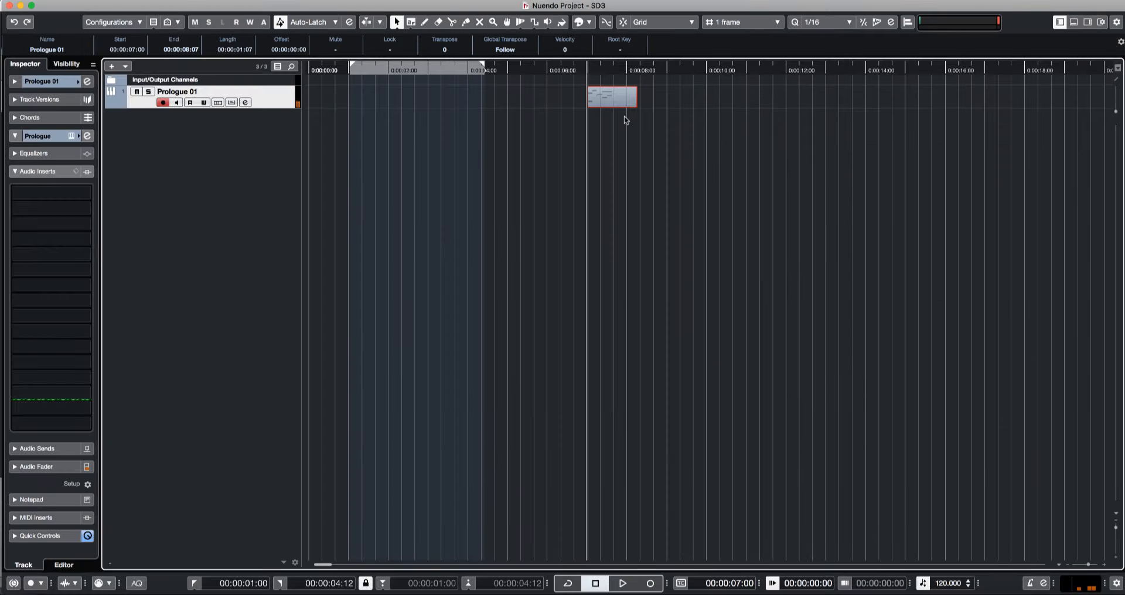
Time-stretch the Prologue 01 part so that it ends at 00:00:07:11, and play it.
{"action": "key", "text": "1"}
{"action": "key", "text": "1"}
{"action": "left_click_drag", "start_coordinate": [635, 106], "coordinate": [604, 107]}
{"action": "key", "text": "space"}
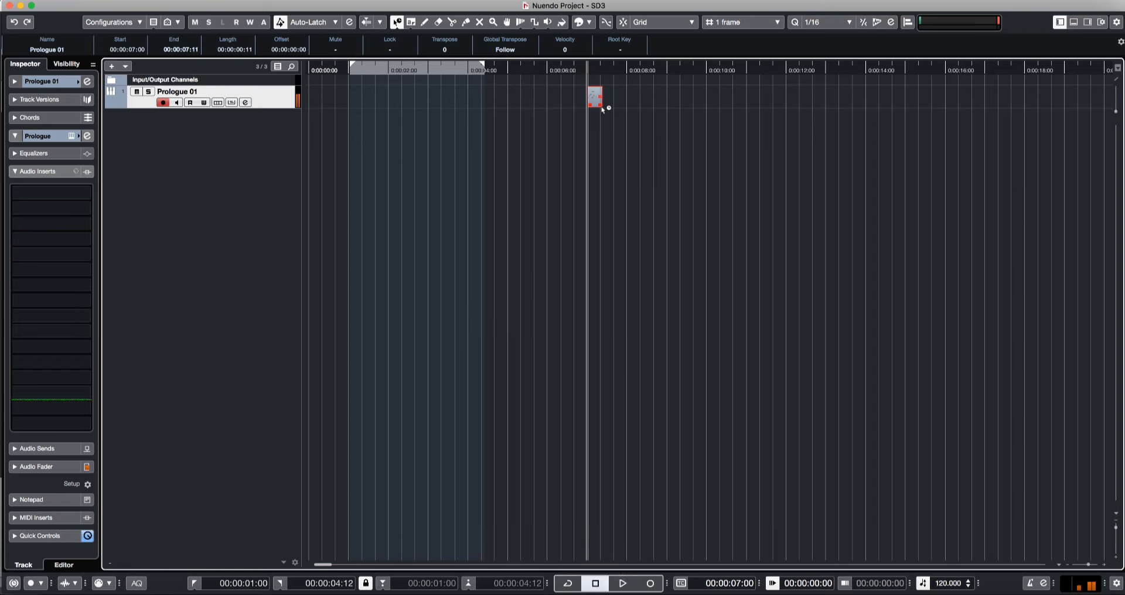
{"action": "key", "text": "h"}
{"action": "key", "text": "space"}
{"action": "key", "text": "h"}
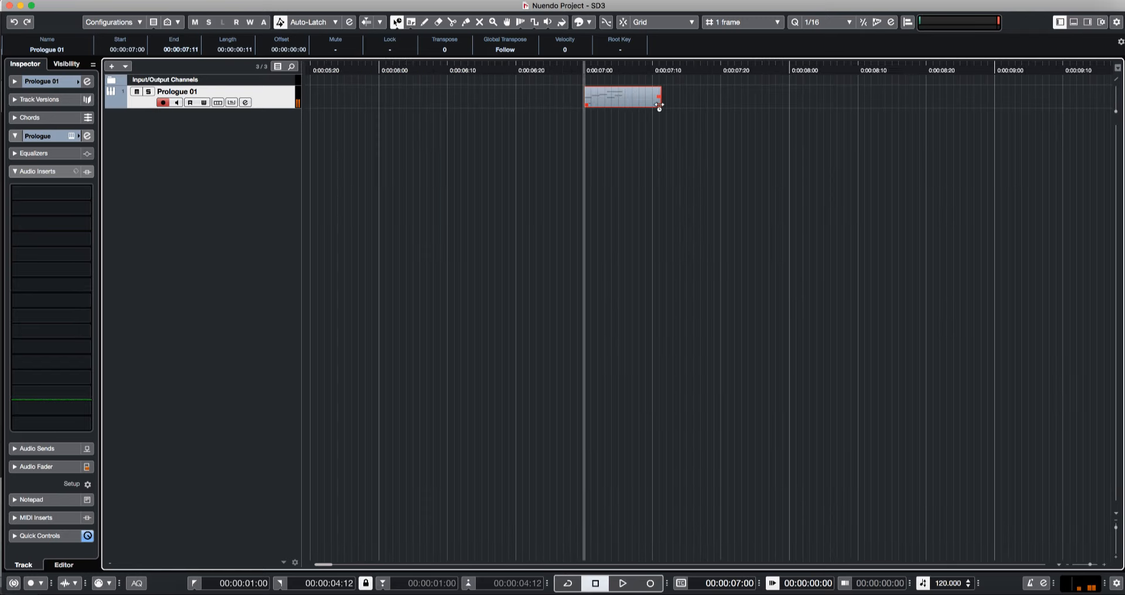
Time-stretch the part further in small stages until it ends at 00:00:07:07, playing it to compare the speed.
{"action": "left_click_drag", "start_coordinate": [659, 106], "coordinate": [648, 107]}
{"action": "key", "text": "space"}
{"action": "key", "text": "space"}
{"action": "key", "text": "space"}
{"action": "key", "text": "space"}
{"action": "key", "text": "space"}
{"action": "key", "text": "space"}
{"action": "left_click_drag", "start_coordinate": [647, 106], "coordinate": [639, 106]}
{"action": "key", "text": "space"}
{"action": "left_click_drag", "start_coordinate": [639, 107], "coordinate": [635, 106]}
{"action": "key", "text": "space"}
{"action": "key", "text": "space"}
In the Key Editor, lower the E5 at 4.3.1.72 to B4 and the first G#4 to A3, and play the phrase.
{"action": "key", "text": "Return"}
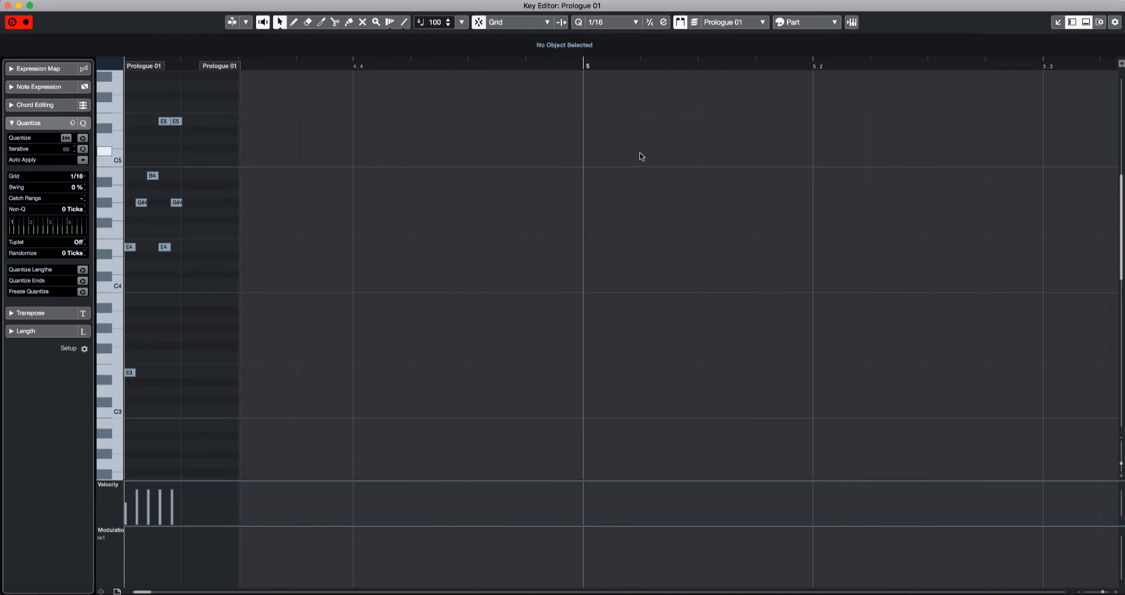
{"action": "key", "text": "h"}
{"action": "key", "text": "h"}
{"action": "key", "text": "h"}
{"action": "key", "text": "h"}
{"action": "key", "text": "h"}
{"action": "key", "text": "h"}
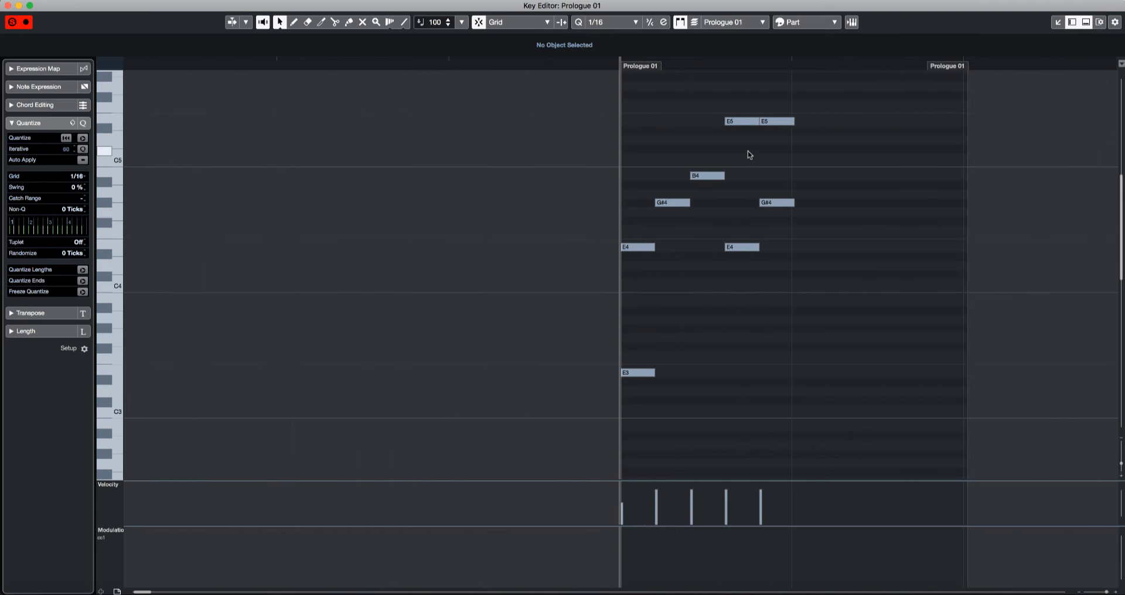
{"action": "left_click_drag", "start_coordinate": [753, 128], "coordinate": [746, 170]}
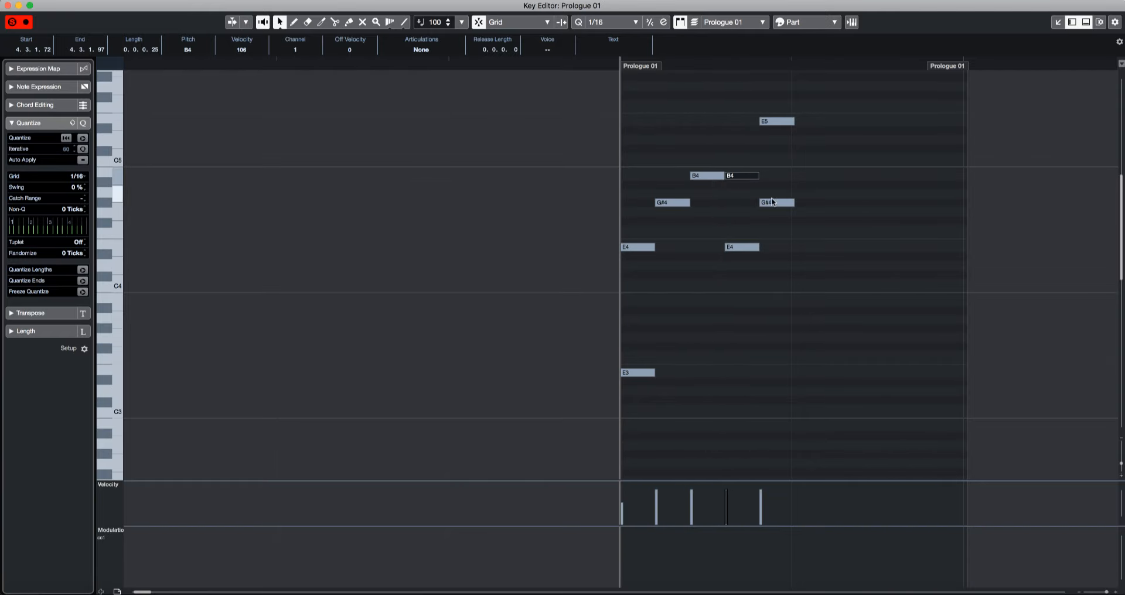
{"action": "left_click_drag", "start_coordinate": [669, 204], "coordinate": [672, 323]}
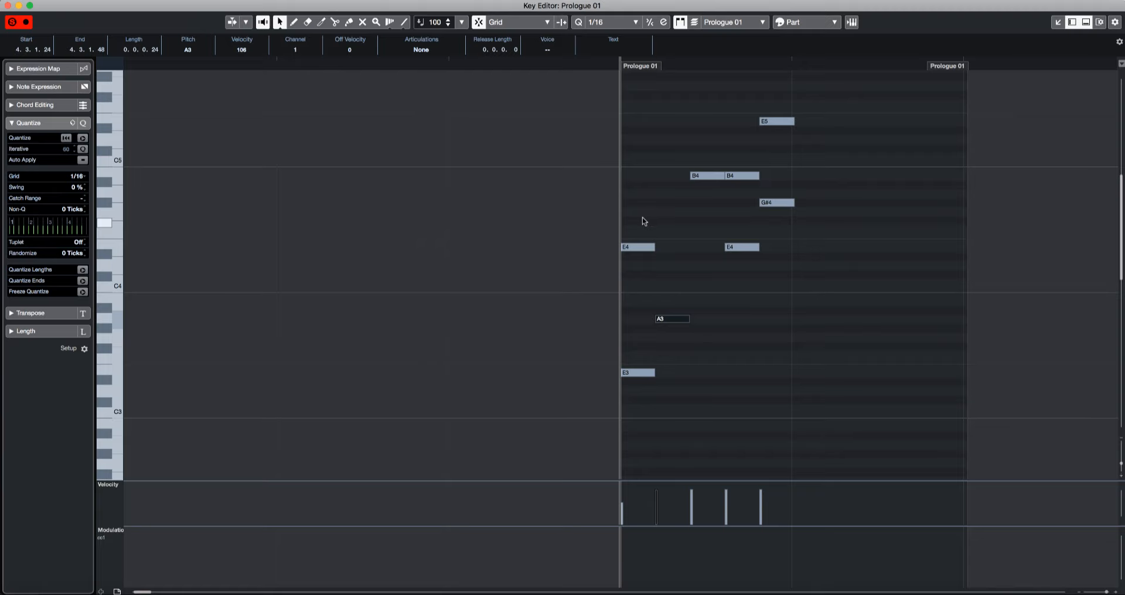
{"action": "key", "text": "space"}
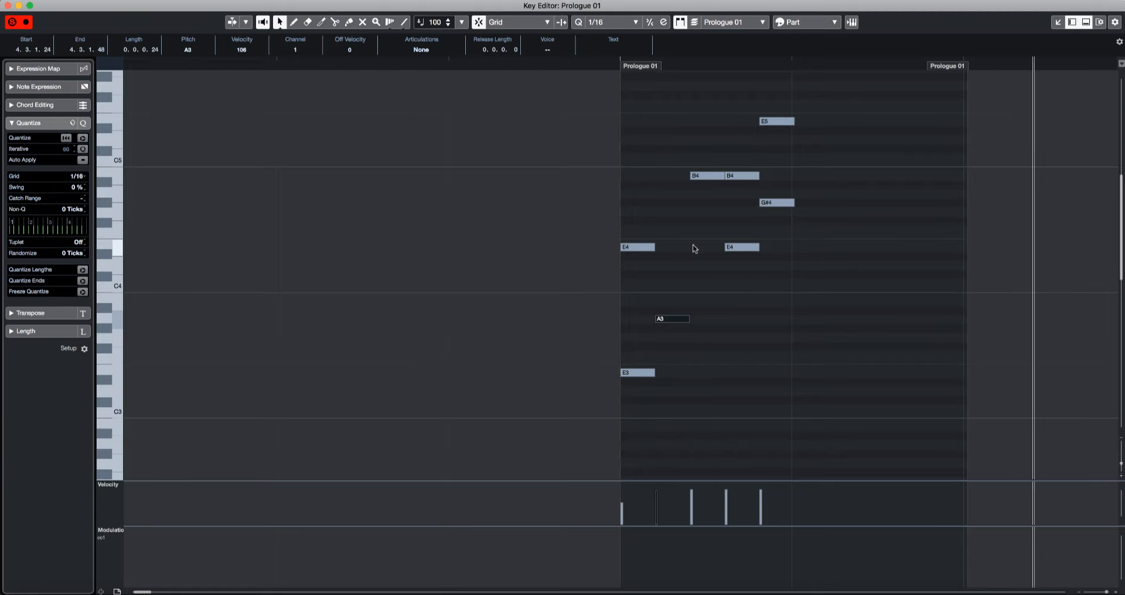
{"action": "key", "text": "space"}
Copy the last E5 down to C#5 at the same position and play the phrase.
{"action": "left_click_drag", "start_coordinate": [772, 124], "coordinate": [778, 163]}
{"action": "key", "text": "space"}
{"action": "key", "text": "space"}
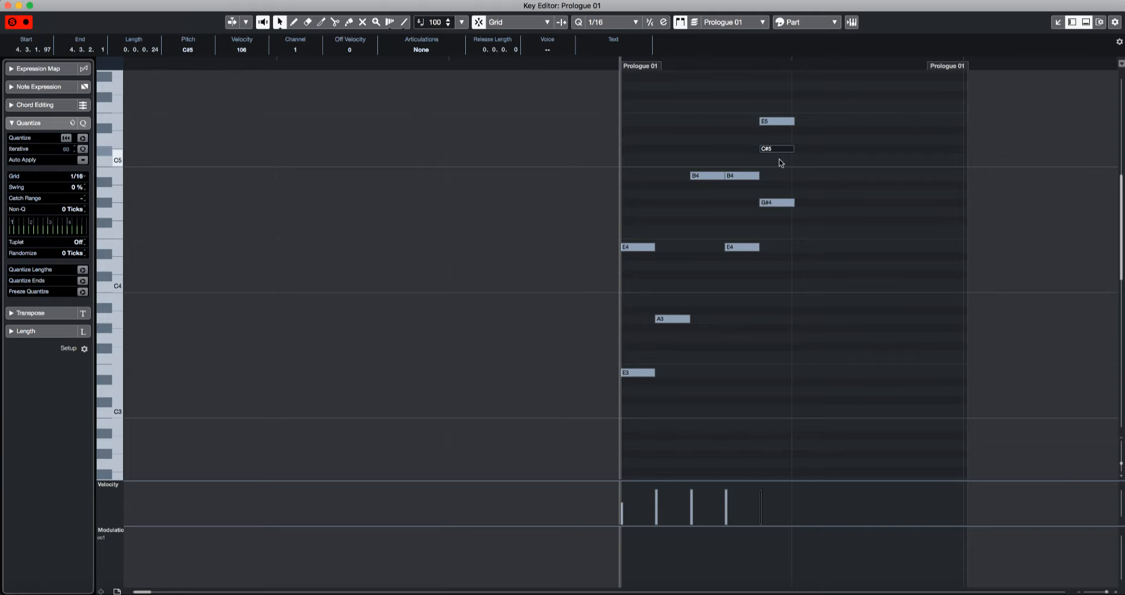
Try the added C#5 at other pitches between B4 and F#5 and return it to C#5.
{"action": "key", "text": "Up"}
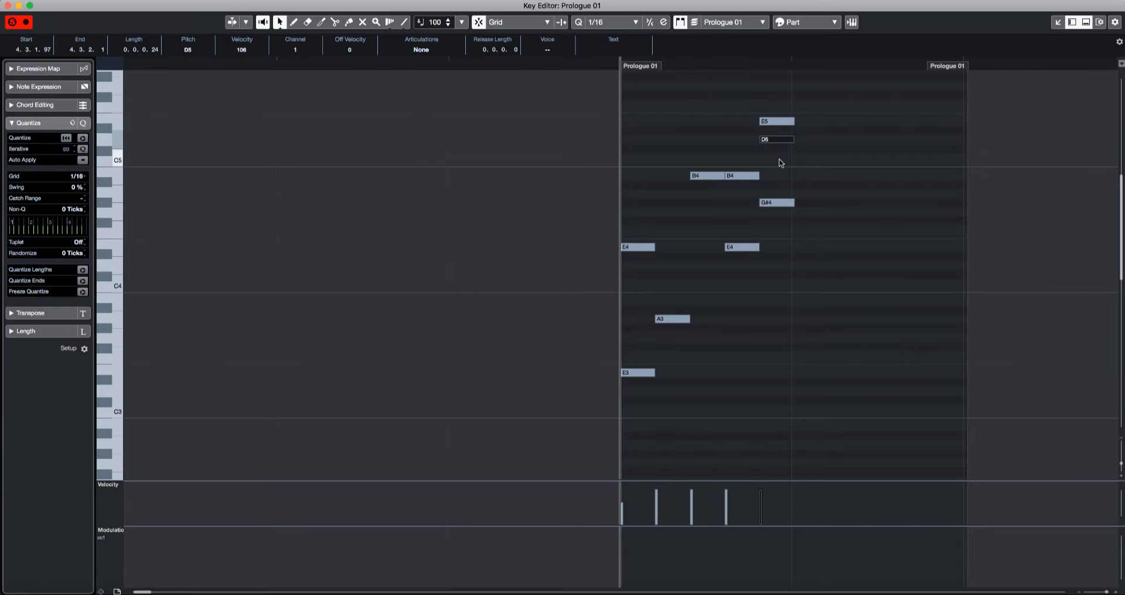
{"action": "key", "text": "Up"}
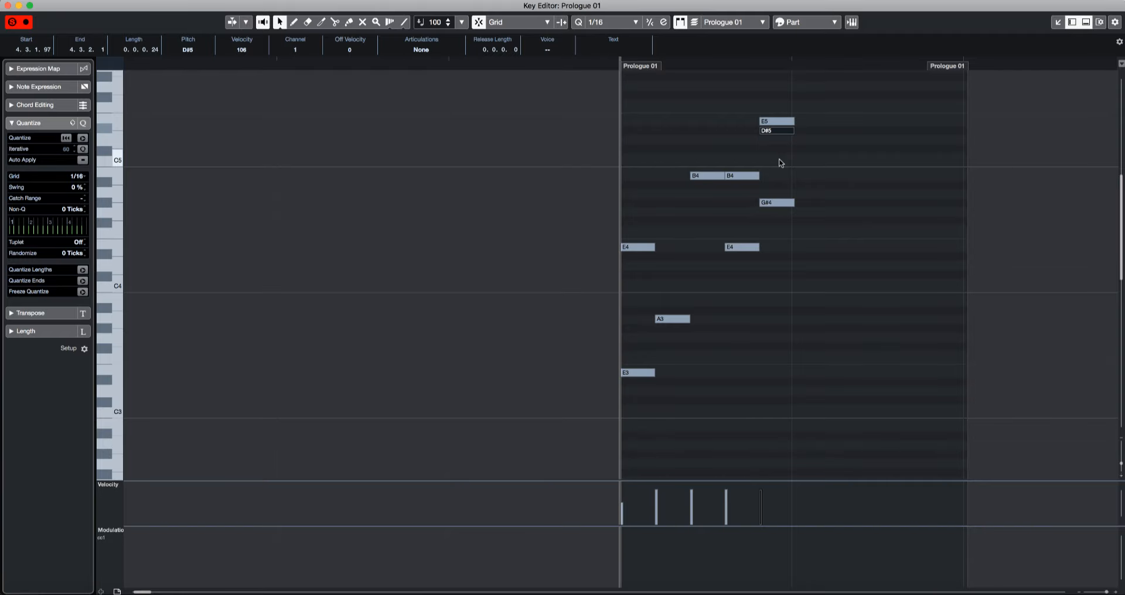
{"action": "key", "text": "Up"}
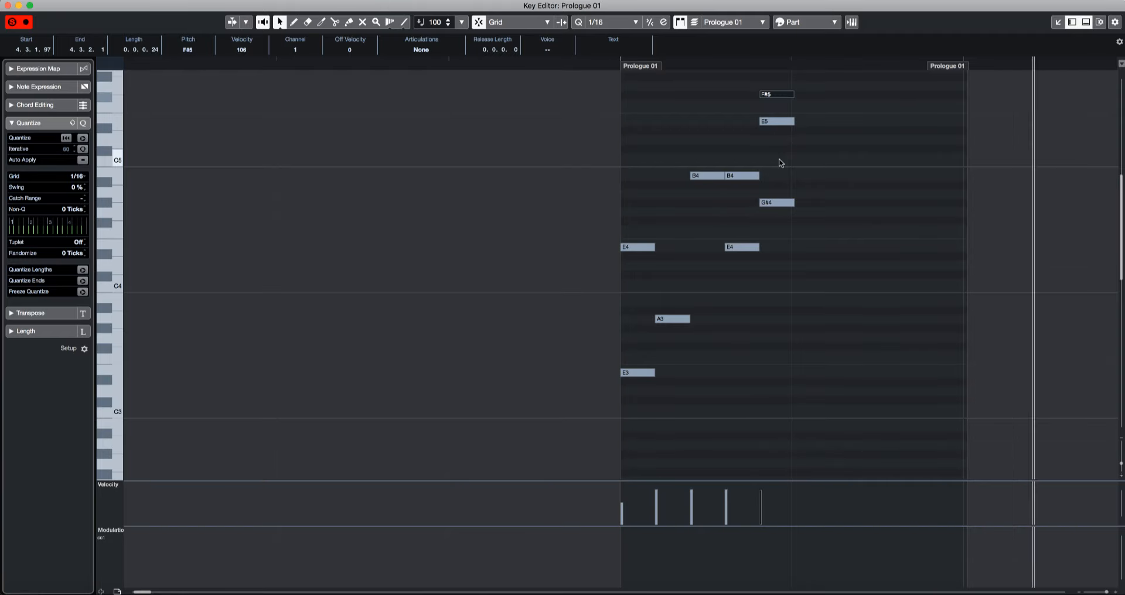
{"action": "key", "text": "Down"}
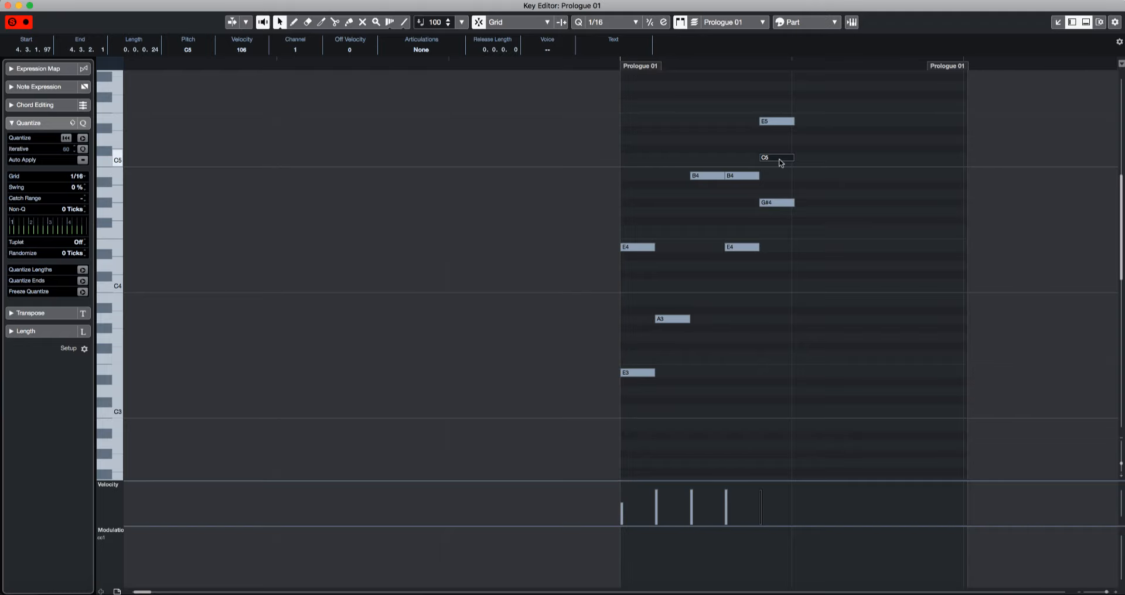
{"action": "key", "text": "Down"}
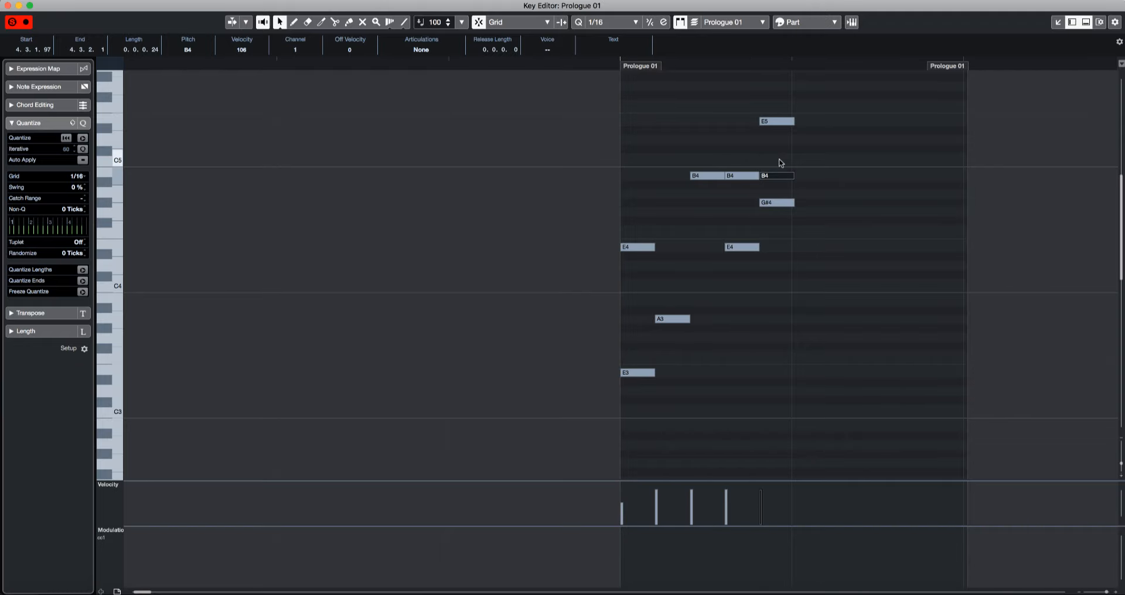
{"action": "key", "text": "Up"}
{"action": "key", "text": "Up"}
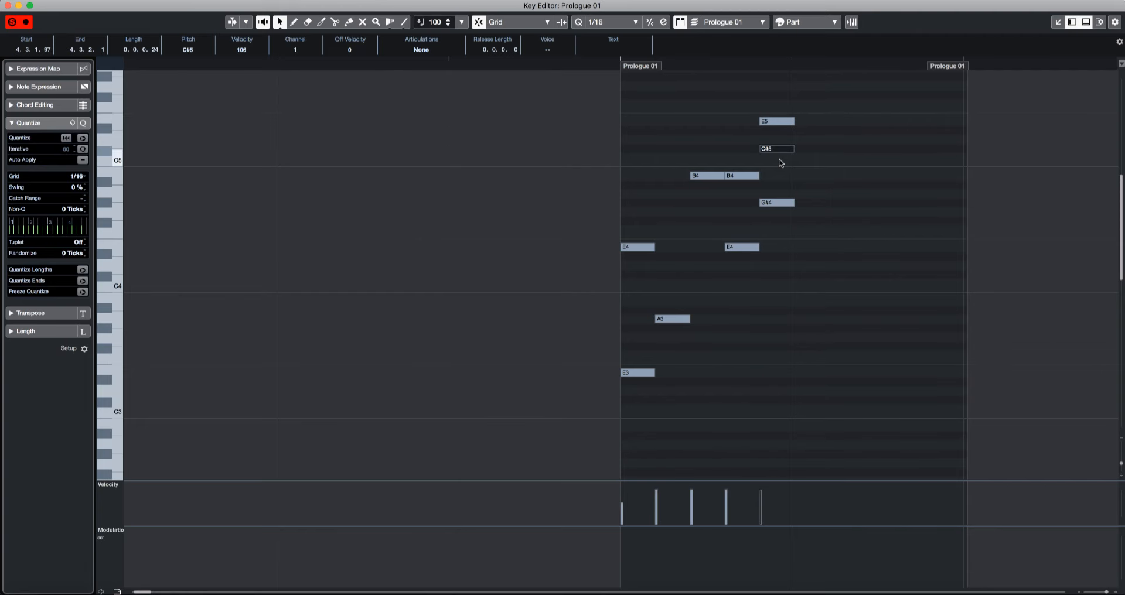
Copy the finished part to 00:00:07:11 and open the copy in the Key Editor.
{"action": "key", "text": "super+w"}
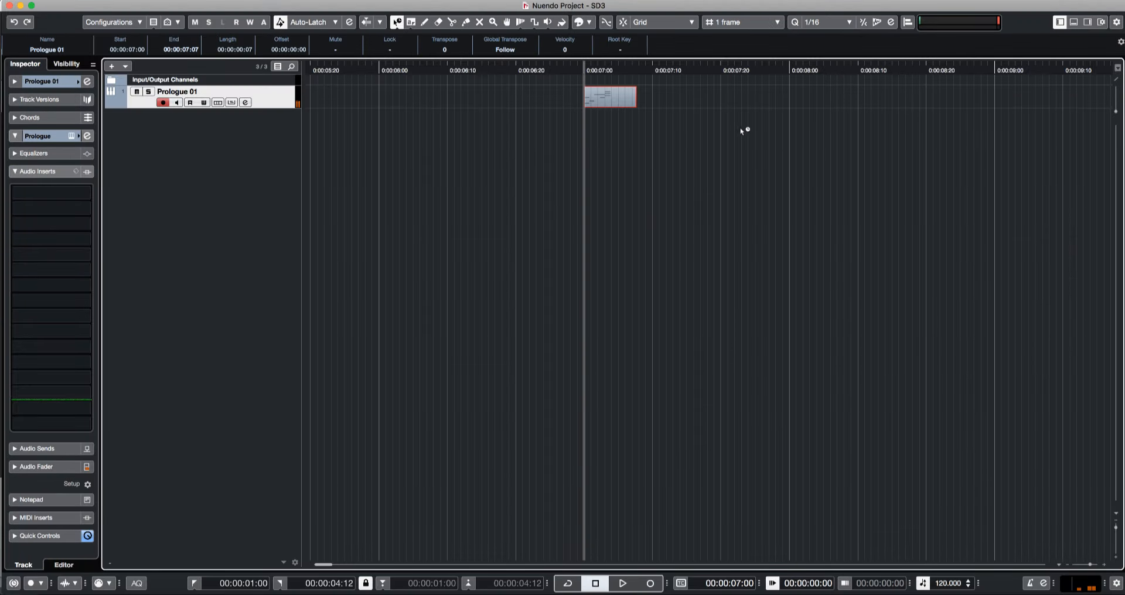
{"action": "left_click_drag", "start_coordinate": [610, 103], "coordinate": [688, 103]}
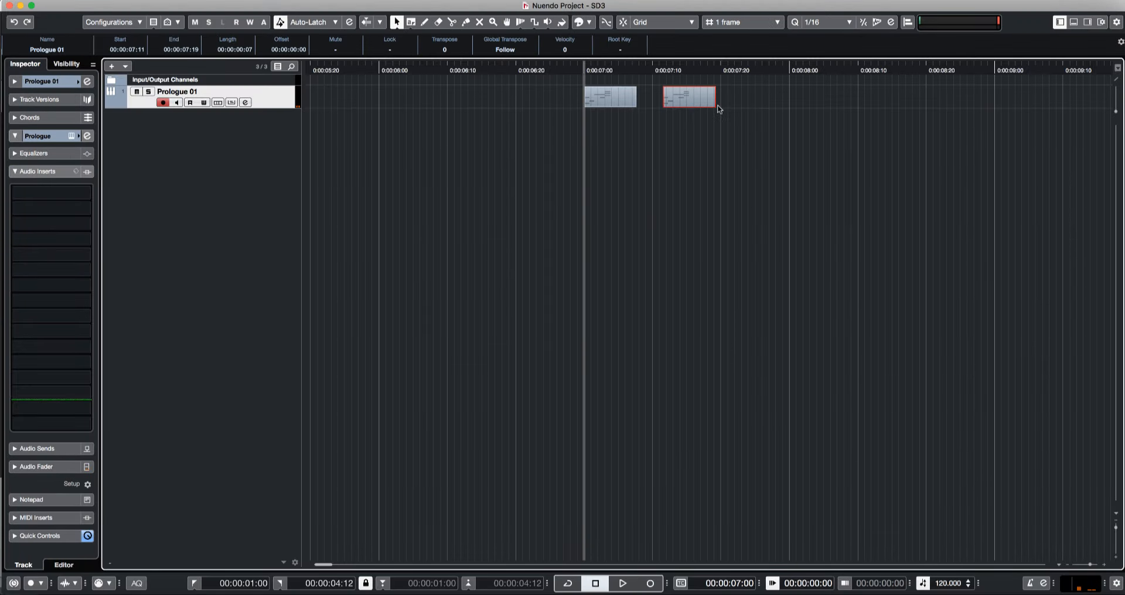
{"action": "double_click", "coordinate": [702, 104]}
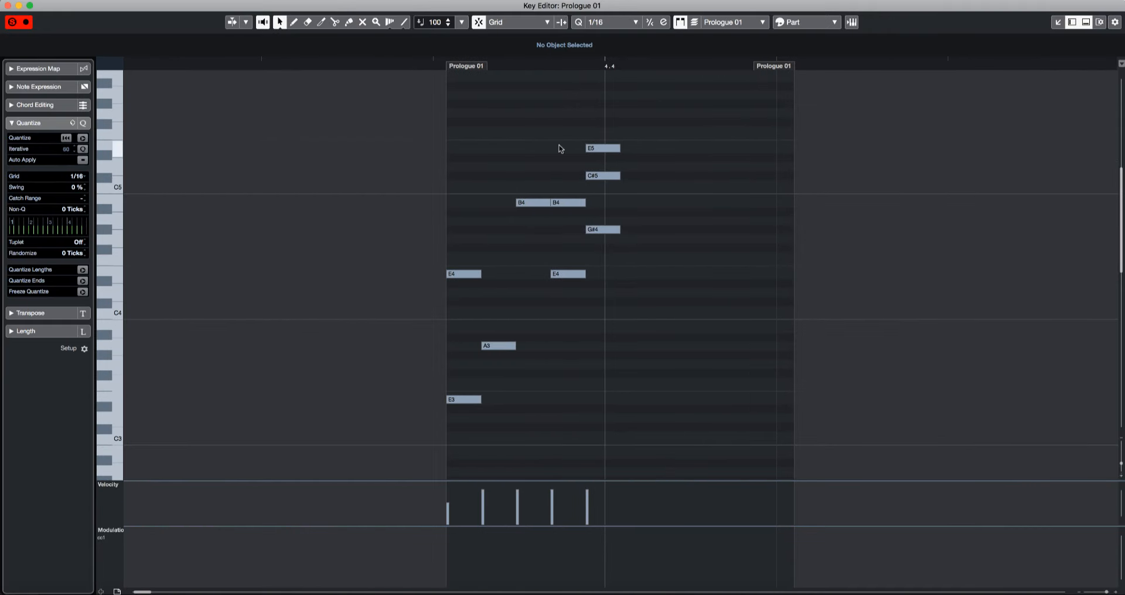
Reverse the copied phrase by moving the B4/E4 pair, single B4, A3 and E4/E3 pair in turn behind the last chord, ending at 4.4.1.86.
{"action": "left_click_drag", "start_coordinate": [560, 149], "coordinate": [565, 271]}
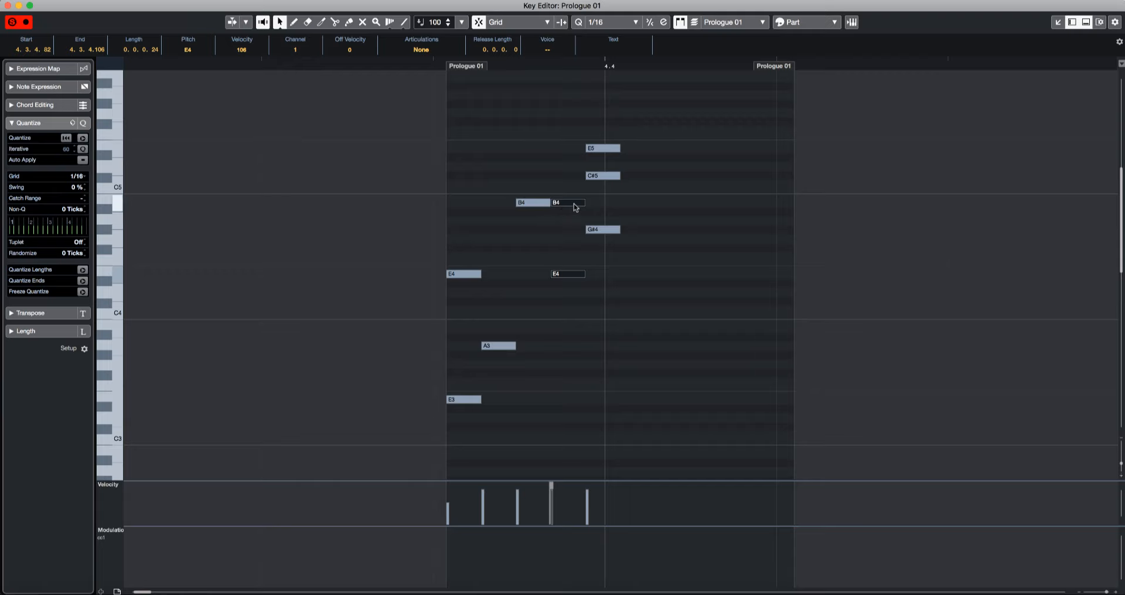
{"action": "left_click_drag", "start_coordinate": [575, 206], "coordinate": [632, 206]}
{"action": "left_click", "coordinate": [538, 188]}
{"action": "left_click_drag", "start_coordinate": [535, 202], "coordinate": [682, 206]}
{"action": "left_click_drag", "start_coordinate": [499, 346], "coordinate": [712, 348]}
{"action": "left_click_drag", "start_coordinate": [440, 229], "coordinate": [750, 402]}
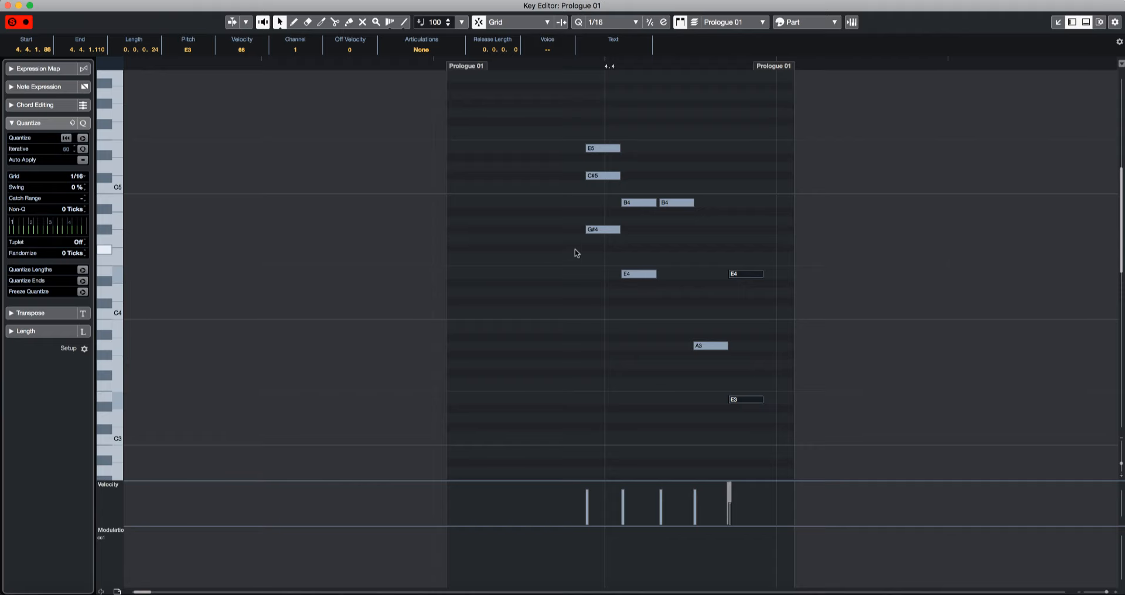
Lower the first chord's G#4 to G4 and the single B4 to G#4, and close the Key Editor.
{"action": "left_click_drag", "start_coordinate": [555, 247], "coordinate": [626, 233]}
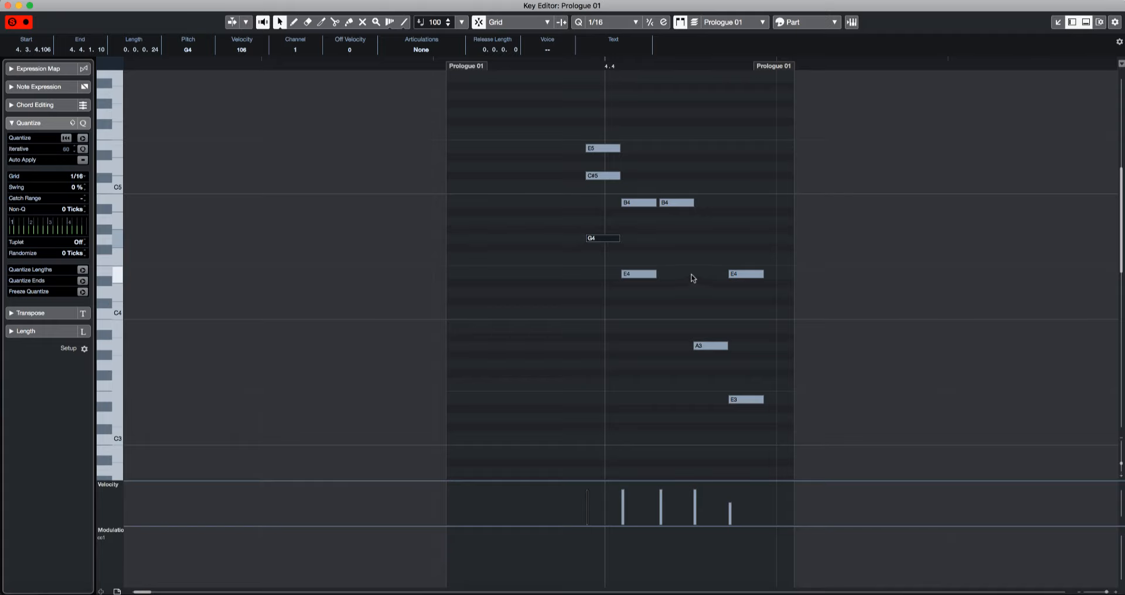
{"action": "left_click_drag", "start_coordinate": [675, 203], "coordinate": [675, 239]}
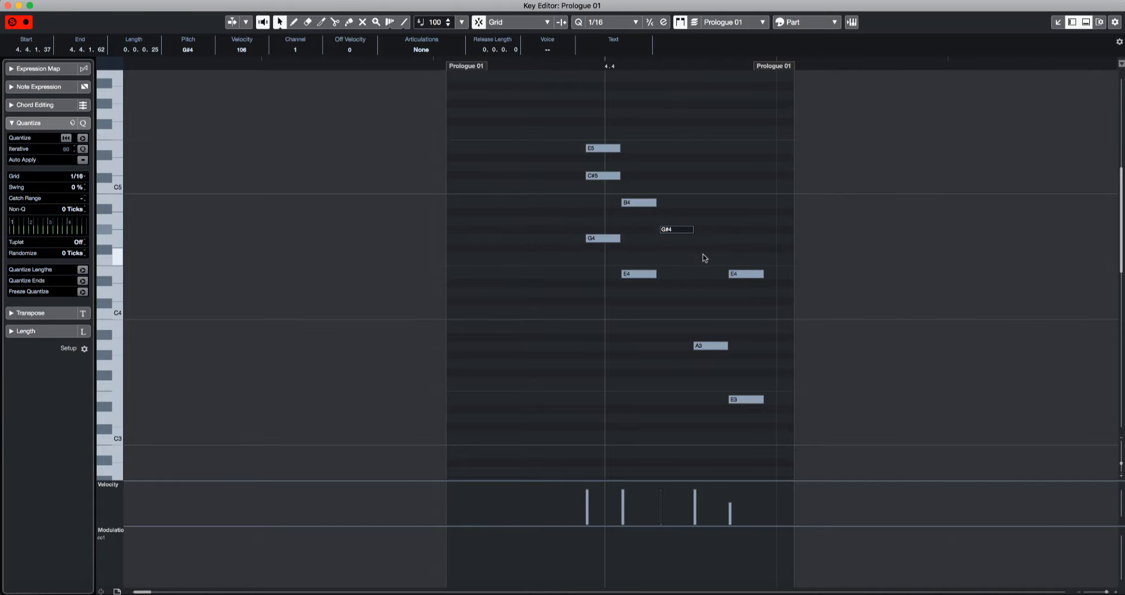
{"action": "key", "text": "Return"}
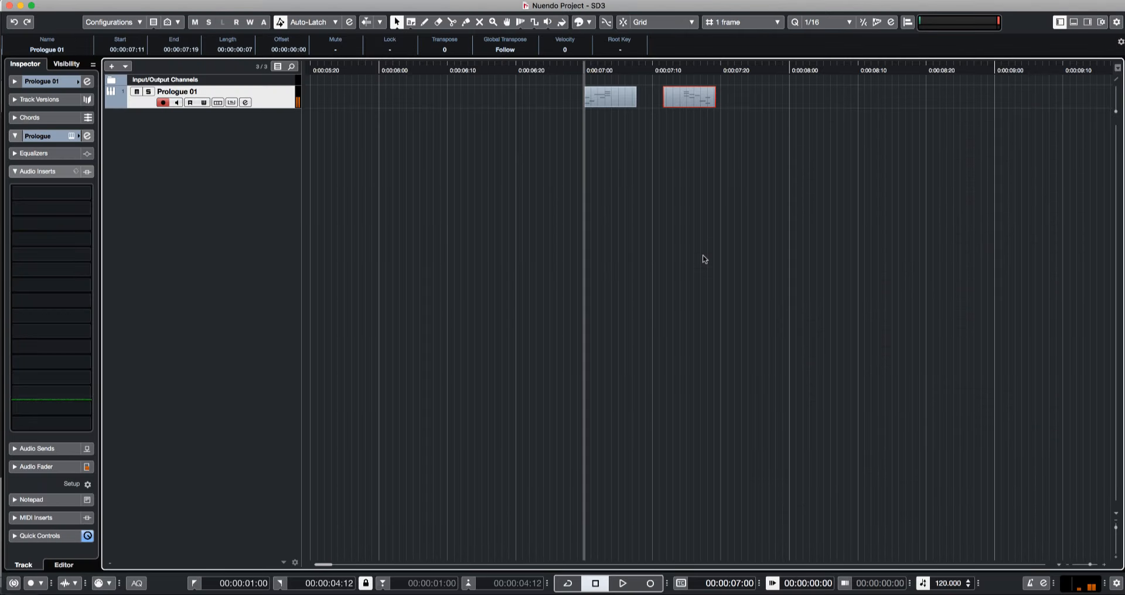
Trim the start of the second part to 00:00:07:14.
{"action": "left_click", "coordinate": [673, 141]}
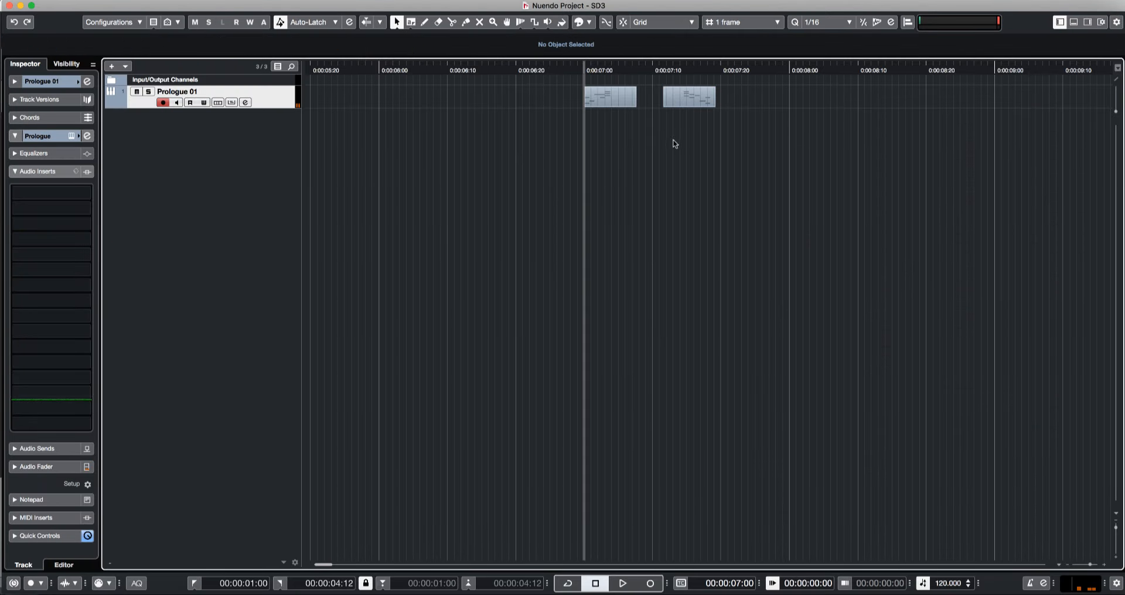
{"action": "key", "text": "h"}
{"action": "key", "text": "h"}
{"action": "key", "text": "h"}
{"action": "key", "text": "h"}
{"action": "key", "text": "h"}
{"action": "key", "text": "h"}
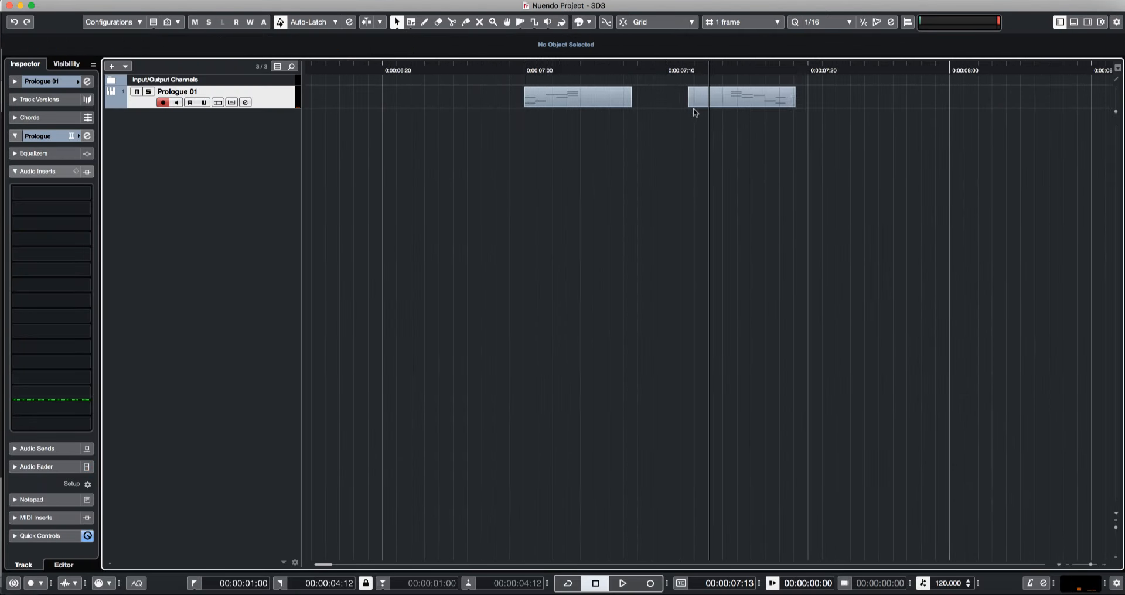
{"action": "left_click_drag", "start_coordinate": [685, 108], "coordinate": [727, 109]}
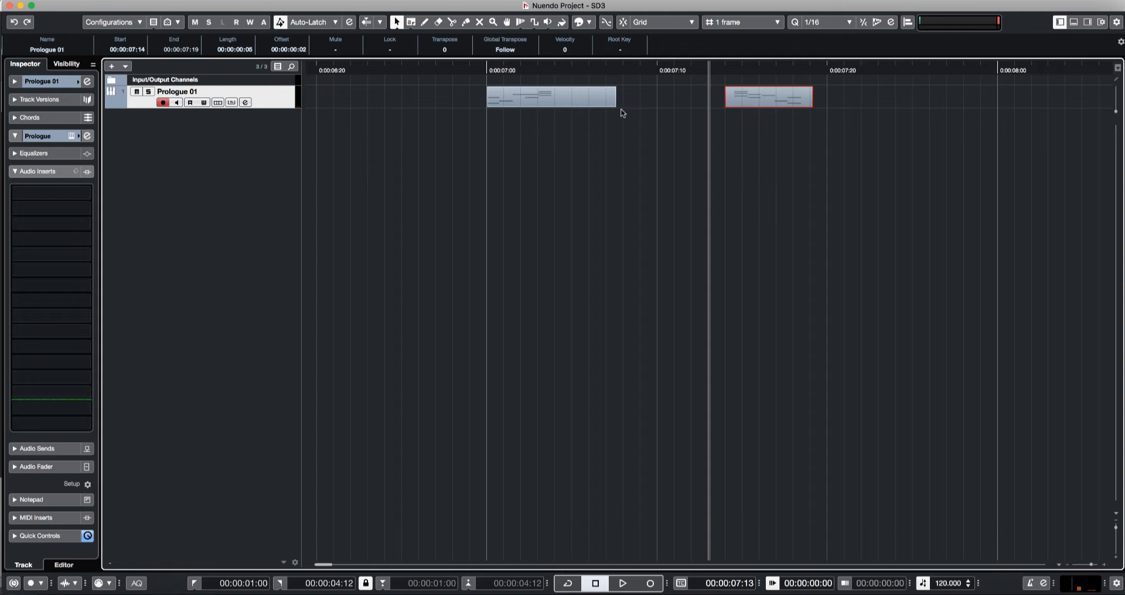
Time-stretch the first part shorter, trying an end of 00:00:07:01 and settling on 00:00:07:03, and audition it.
{"action": "left_click_drag", "start_coordinate": [614, 104], "coordinate": [519, 105]}
{"action": "left_click", "coordinate": [459, 146]}
{"action": "key", "text": "space"}
{"action": "key", "text": "space"}
{"action": "key", "text": "space"}
{"action": "key", "text": "space"}
{"action": "key", "text": "space"}
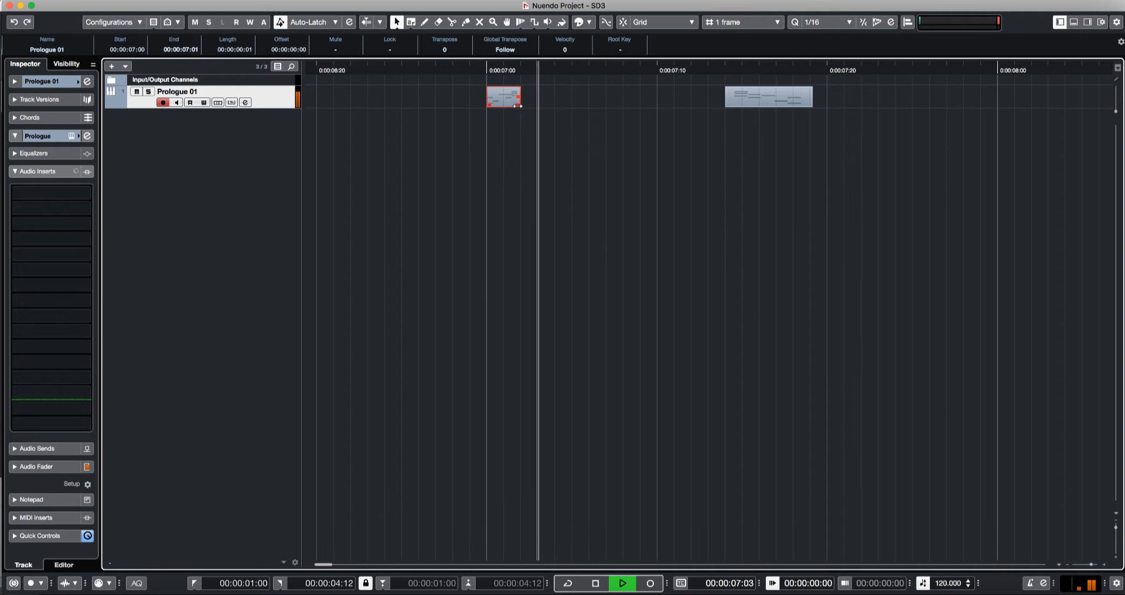
{"action": "key", "text": "space"}
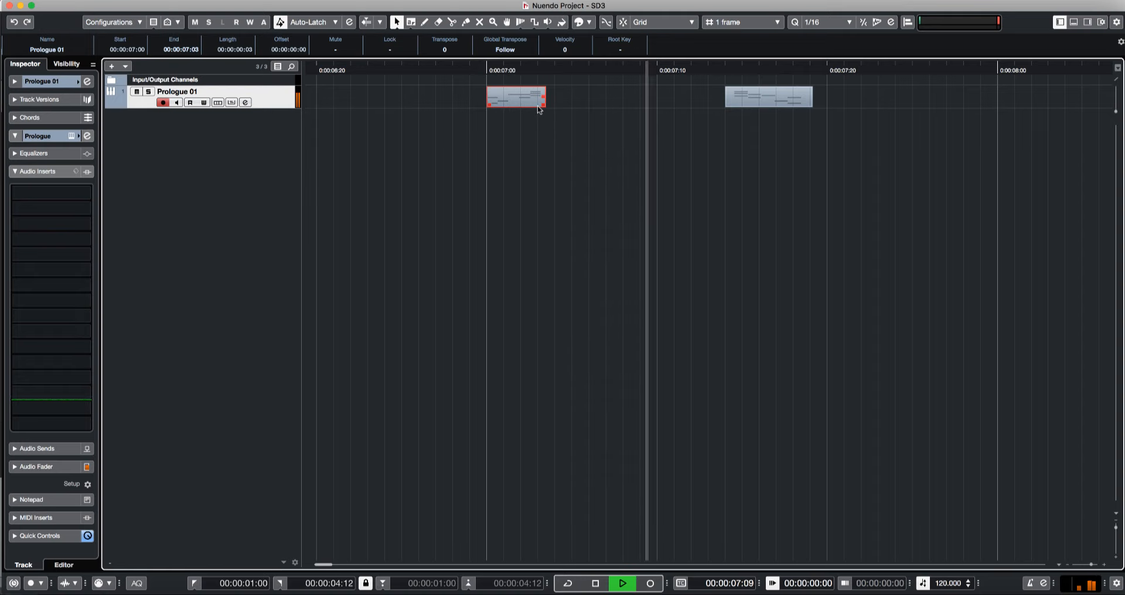
{"action": "key", "text": "space"}
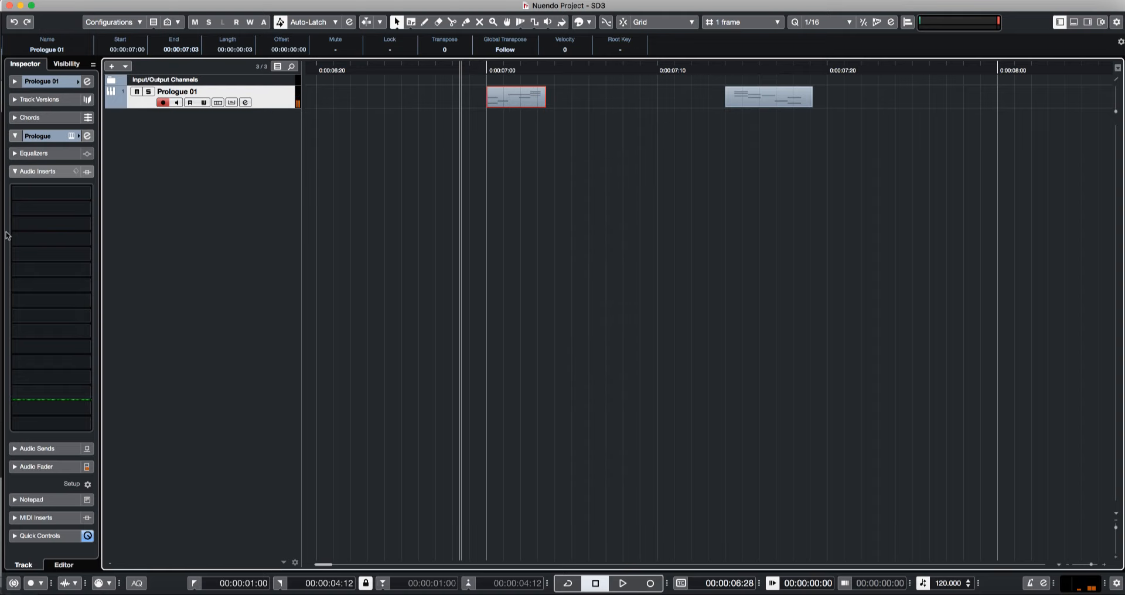
Insert MonoDelay in the track's first audio insert slot and audition the phrase through it.
{"action": "left_click", "coordinate": [62, 194]}
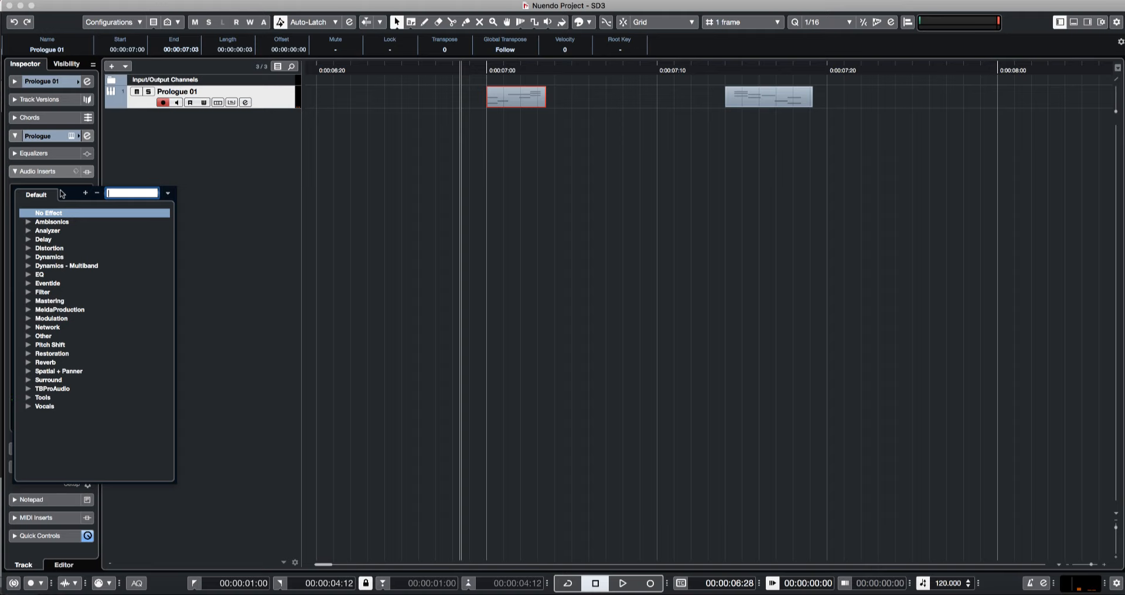
{"action": "type", "text": "modo"}
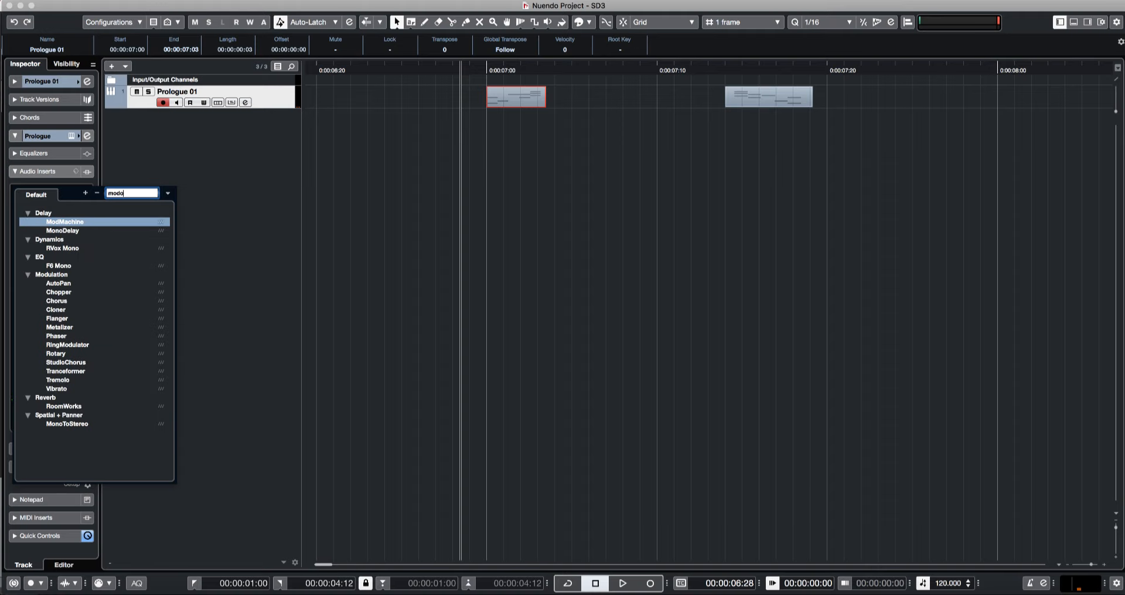
{"action": "key", "text": "Down"}
{"action": "key", "text": "Return"}
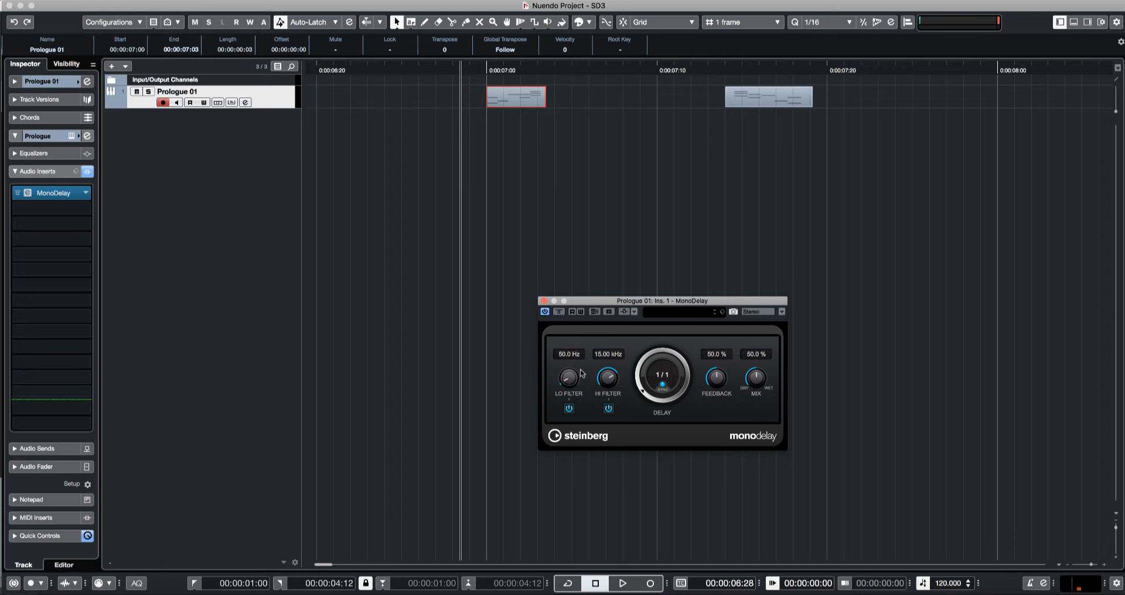
{"action": "key", "text": "space"}
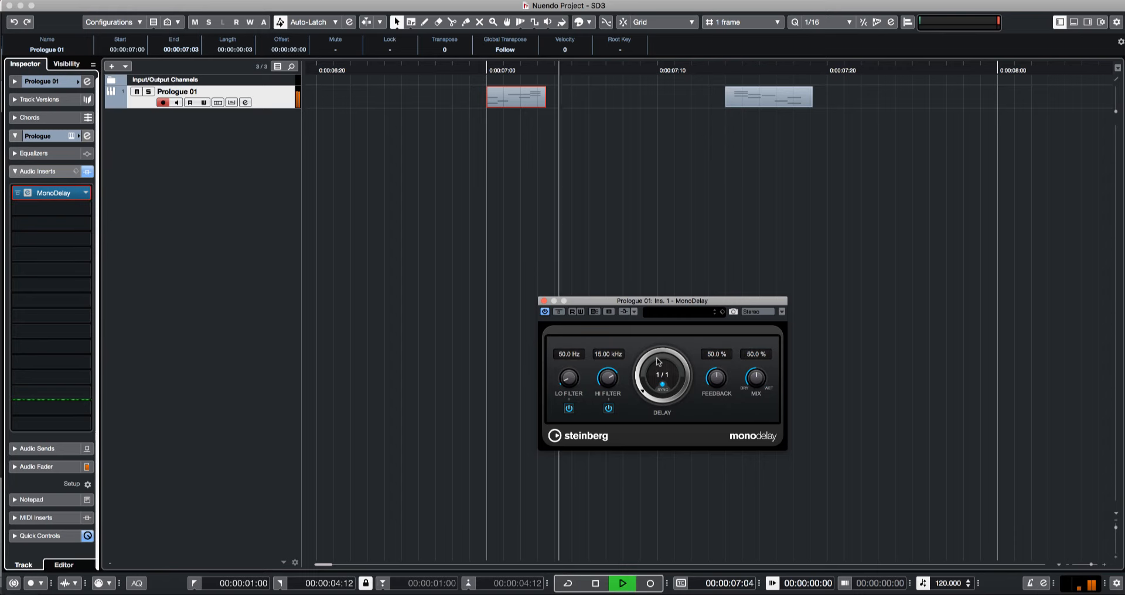
{"action": "key", "text": "space"}
Set MonoDelay's delay time to 1/32 and its mix to 21.5 %, auditioning the phrase.
{"action": "left_click_drag", "start_coordinate": [659, 370], "coordinate": [657, 359]}
{"action": "key", "text": "space"}
{"action": "key", "text": "space"}
{"action": "key", "text": "space"}
{"action": "key", "text": "space"}
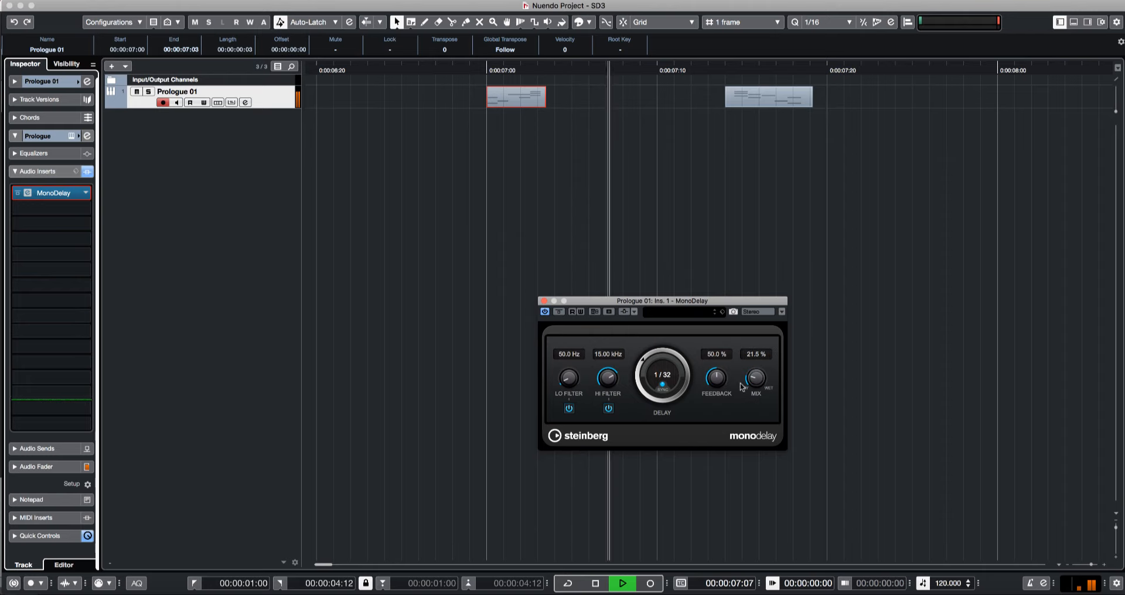
Lower MonoDelay's feedback to 16.0 % and audition the result.
{"action": "key", "text": "space"}
{"action": "mouse_move", "coordinate": [716, 378]}
{"action": "left_mouse_down"}
{"action": "mouse_move", "coordinate": [723, 400]}
{"action": "mouse_move", "coordinate": [721, 382]}
{"action": "left_mouse_up"}
{"action": "key", "text": "space"}
{"action": "key", "text": "space"}
{"action": "key", "text": "space"}
{"action": "key", "text": "space"}
{"action": "key", "text": "space"}
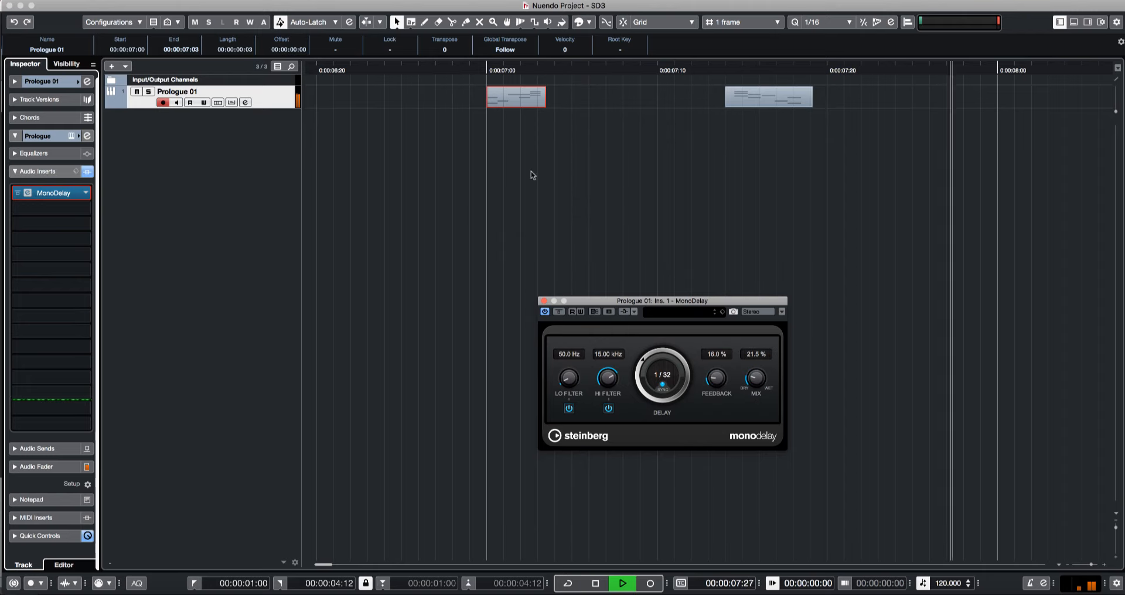
{"action": "key", "text": "space"}
Insert Vibrato in the second audio insert slot and move its window clear of the first part.
{"action": "left_click", "coordinate": [65, 194]}
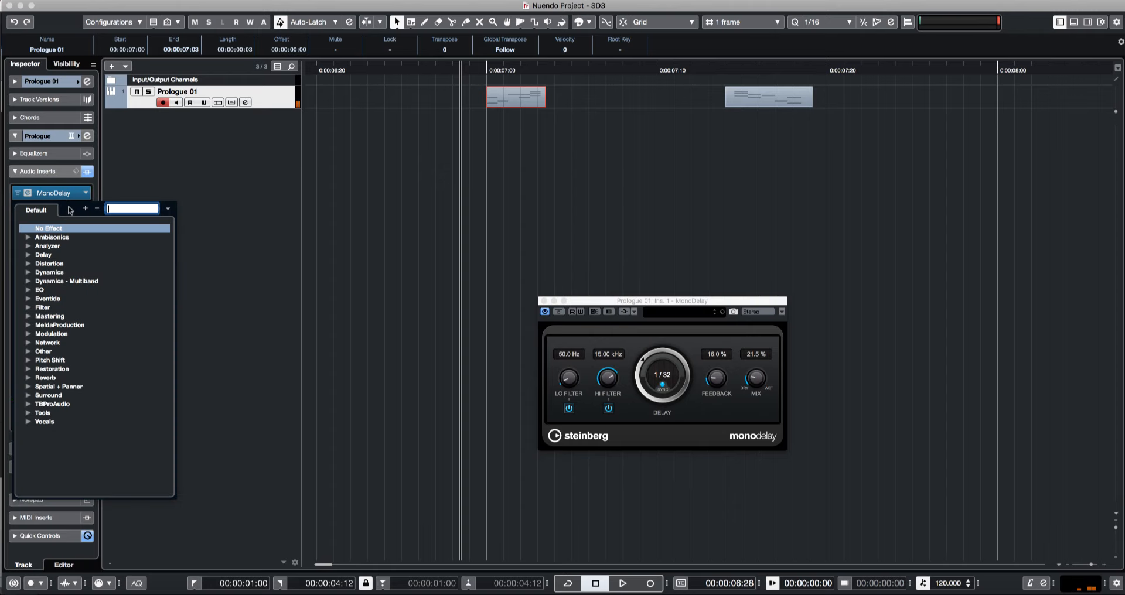
{"action": "type", "text": "vi"}
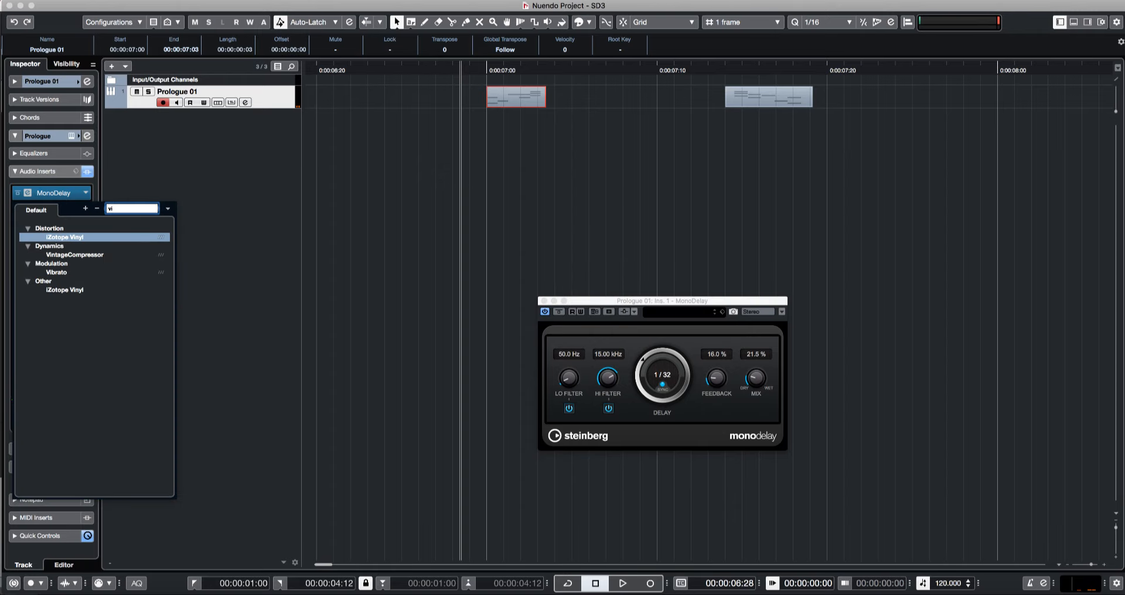
{"action": "type", "text": "br"}
{"action": "key", "text": "Return"}
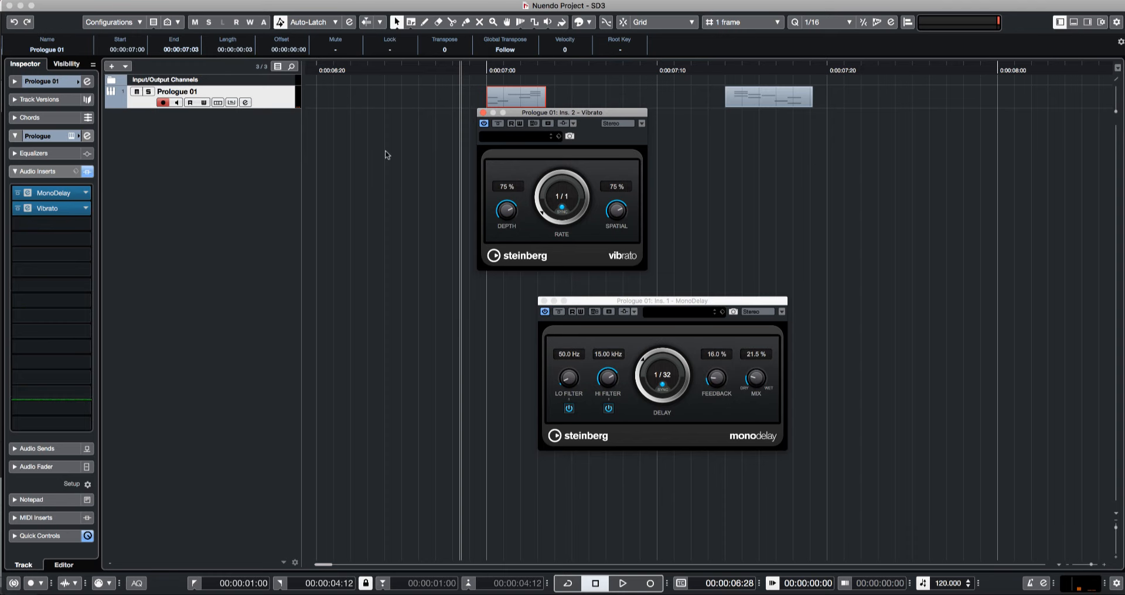
{"action": "left_click_drag", "start_coordinate": [581, 117], "coordinate": [729, 164]}
Try Vibrato rates of 1/32 and 1/16 while replaying the phrase and settle on 1/32.
{"action": "key", "text": "space"}
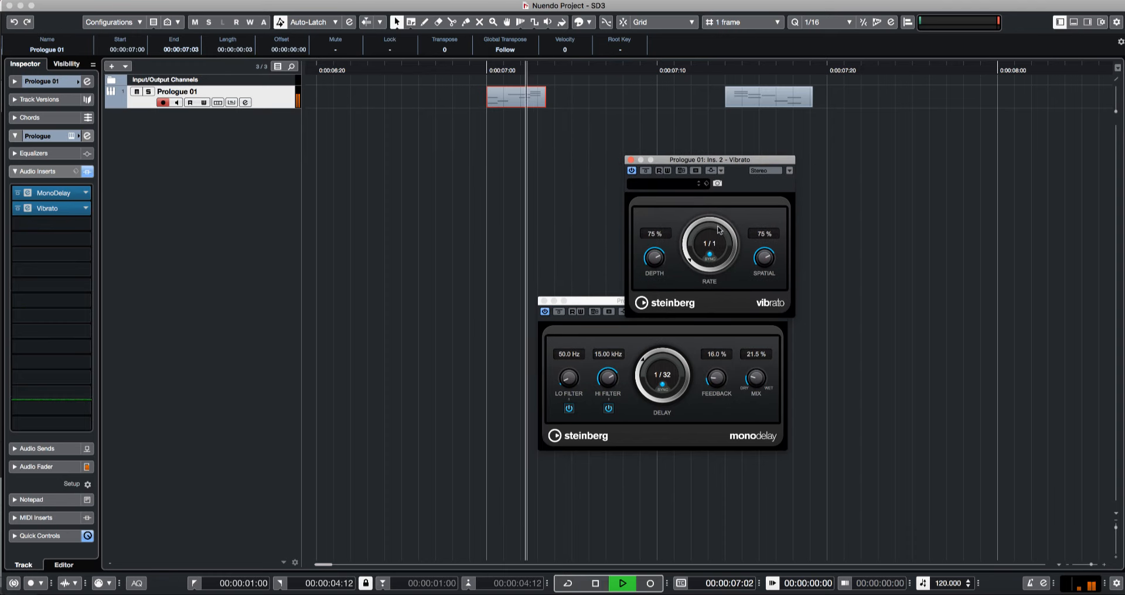
{"action": "key", "text": "space"}
{"action": "key", "text": "space"}
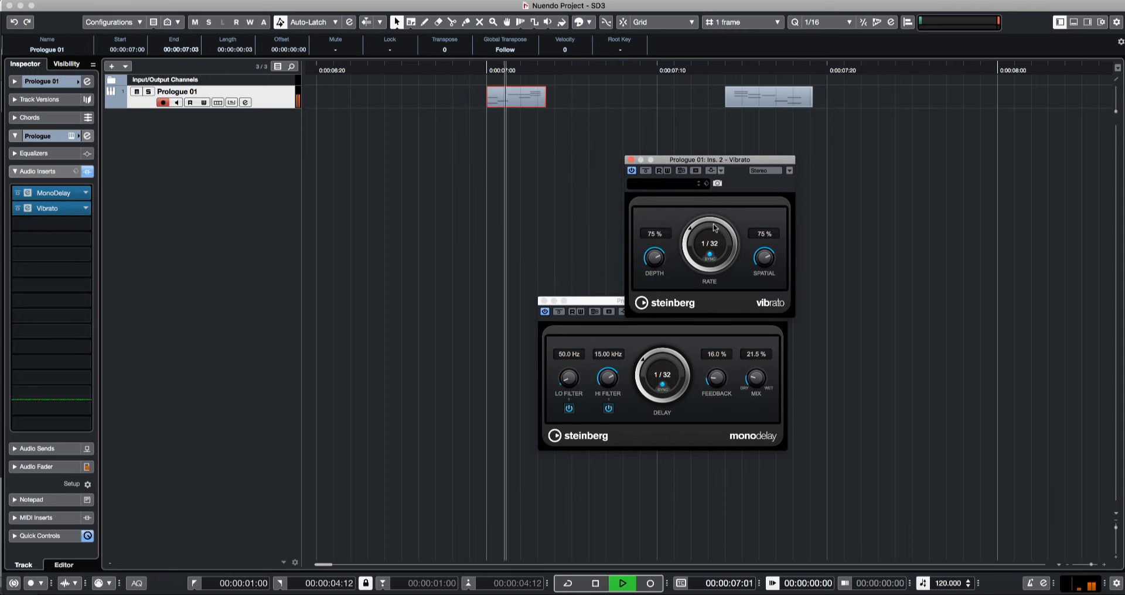
{"action": "key", "text": "space"}
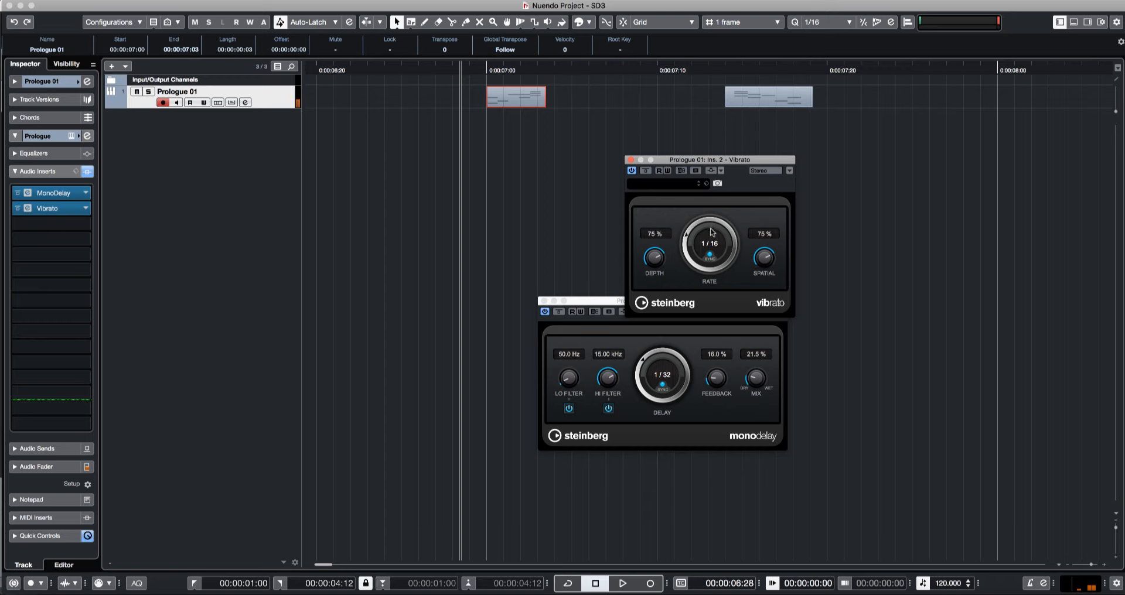
{"action": "key", "text": "space"}
{"action": "key", "text": "space"}
{"action": "key", "text": "space"}
{"action": "key", "text": "space"}
{"action": "key", "text": "space"}
{"action": "key", "text": "space"}
{"action": "key", "text": "space"}
{"action": "key", "text": "space"}
{"action": "key", "text": "space"}
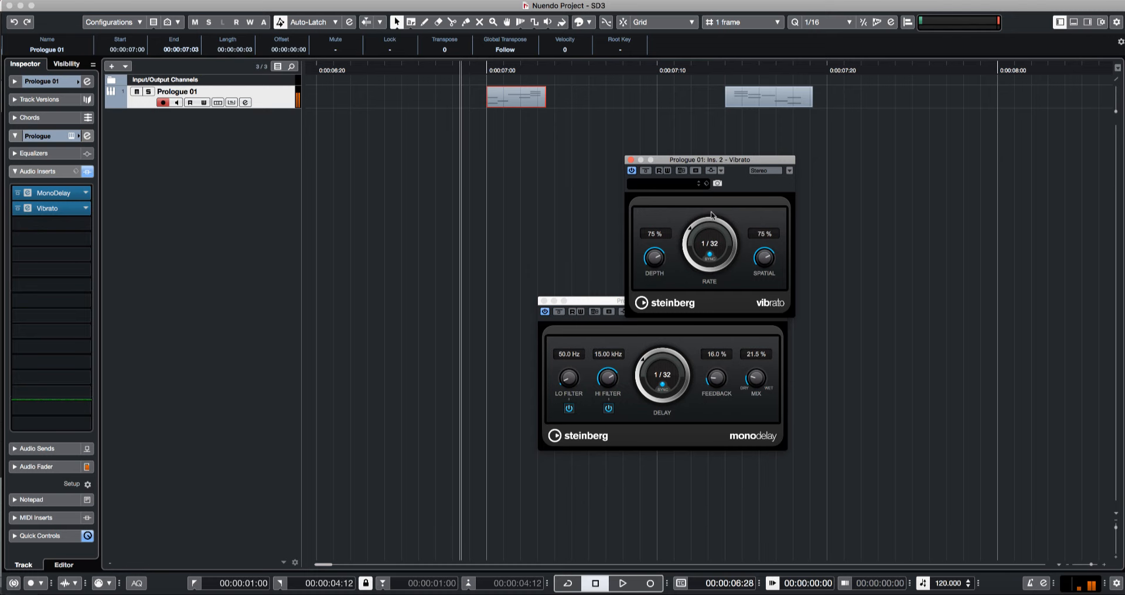
{"action": "key", "text": "space"}
{"action": "key", "text": "space"}
Move the second part to start at 00:00:07:19 and play both parts through the effects.
{"action": "key", "text": "g"}
{"action": "key", "text": "g"}
{"action": "key", "text": "g"}
{"action": "key", "text": "g"}
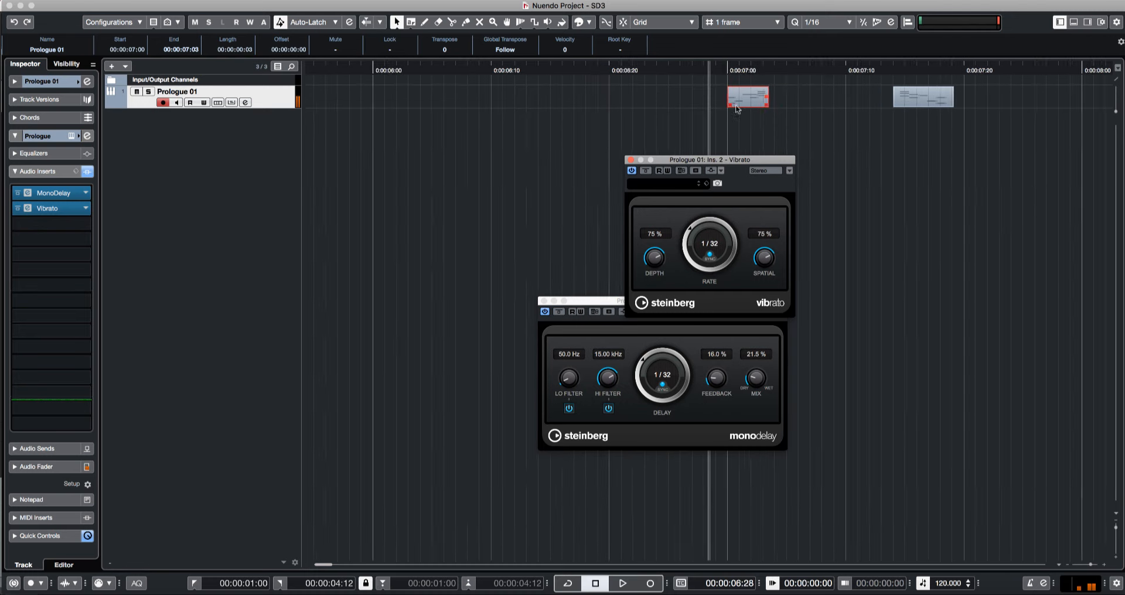
{"action": "key", "text": "g"}
{"action": "left_click_drag", "start_coordinate": [811, 101], "coordinate": [841, 101]}
{"action": "key", "text": "space"}
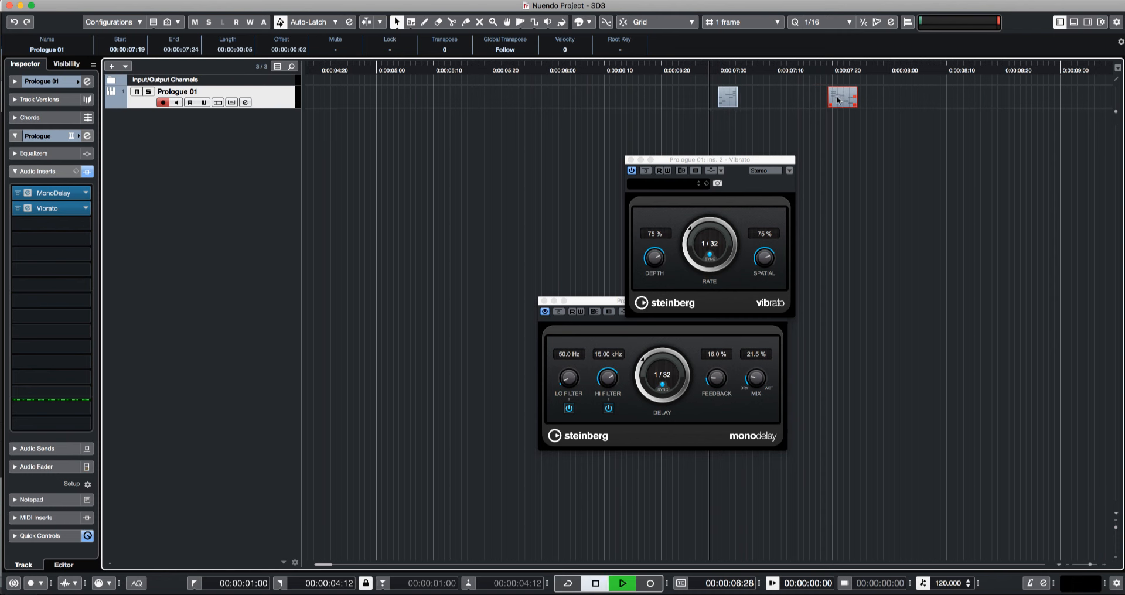
{"action": "key", "text": "space"}
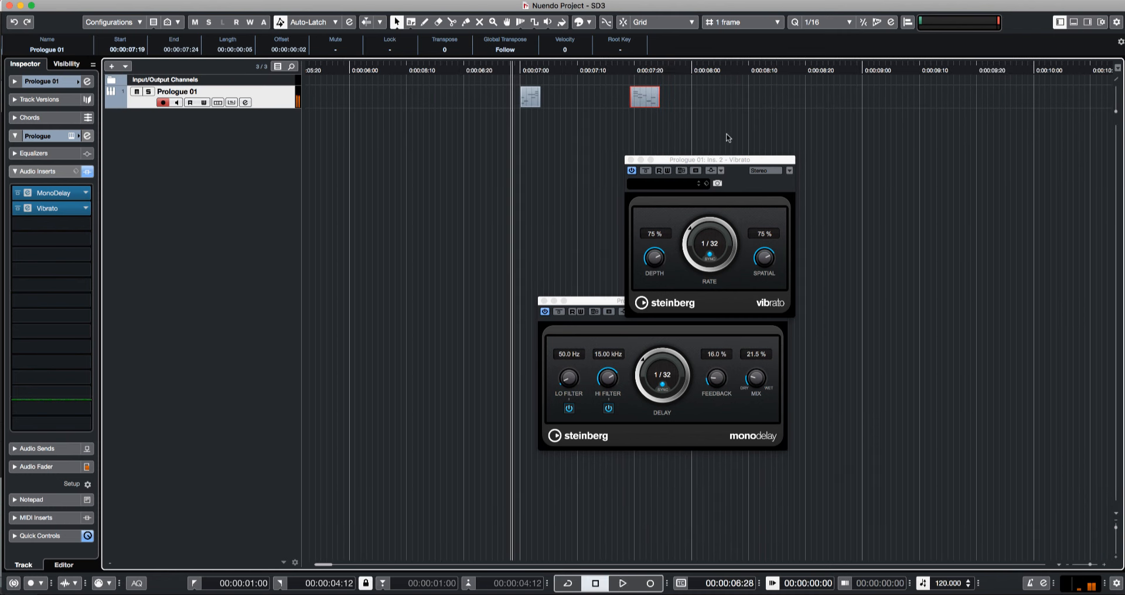
{"action": "key", "text": "space"}
{"action": "key", "text": "space"}
Bypass MonoDelay to hear the parts without it, turn it back on and replay them.
{"action": "left_click", "coordinate": [16, 195]}
{"action": "key", "text": "space"}
{"action": "key", "text": "space"}
{"action": "key", "text": "space"}
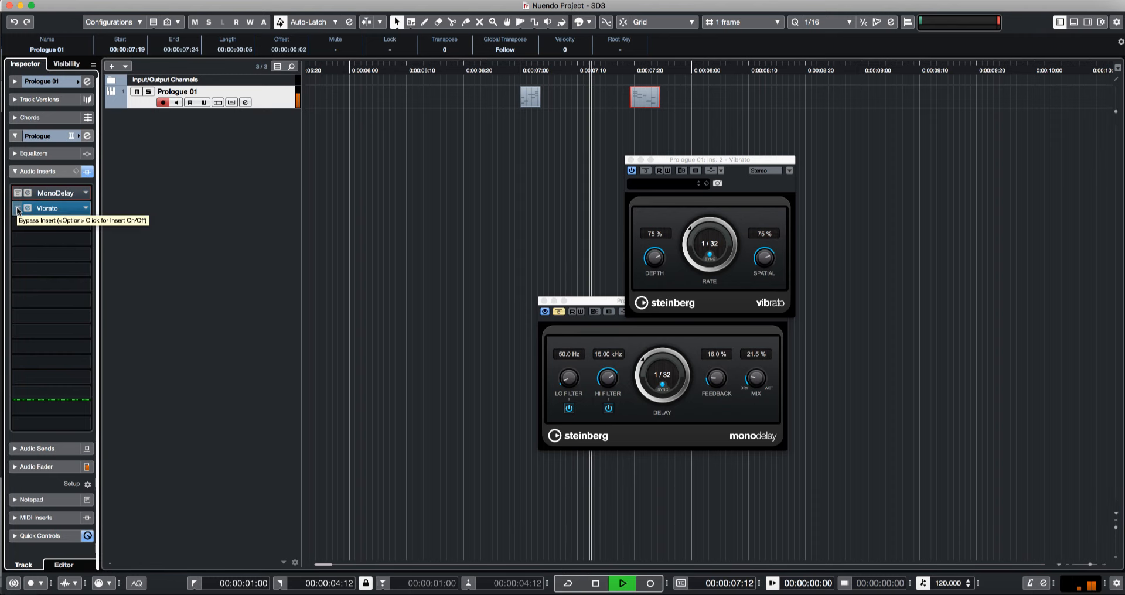
{"action": "key", "text": "space"}
{"action": "left_click", "coordinate": [17, 195]}
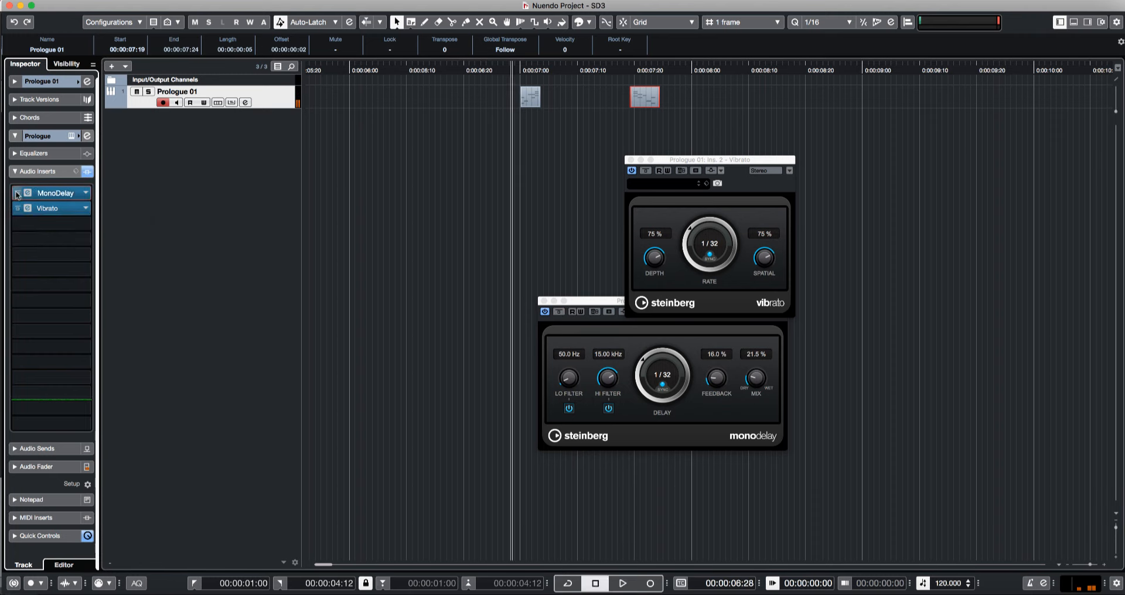
{"action": "key", "text": "space"}
{"action": "key", "text": "space"}
Close the Vibrato and MonoDelay windows and insert VoiceDesigner in the third audio insert slot.
{"action": "left_click", "coordinate": [629, 160]}
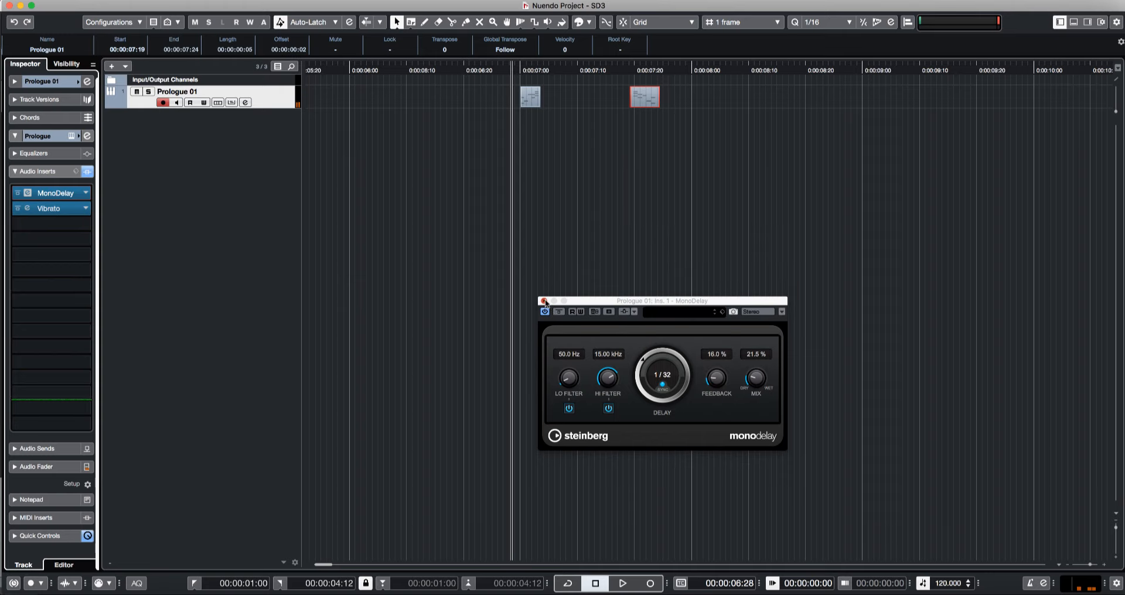
{"action": "left_click", "coordinate": [544, 301]}
{"action": "left_click", "coordinate": [51, 223]}
{"action": "type", "text": "voice"}
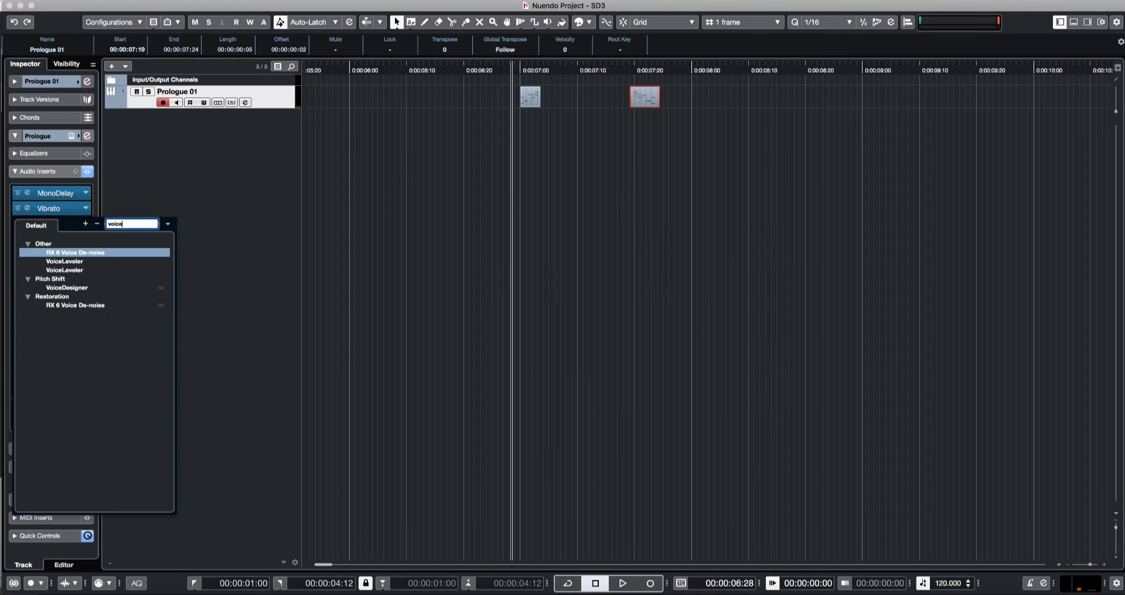
{"action": "key", "text": "Down"}
{"action": "key", "text": "Down"}
{"action": "key", "text": "Down"}
{"action": "key", "text": "Down"}
{"action": "key", "text": "Return"}
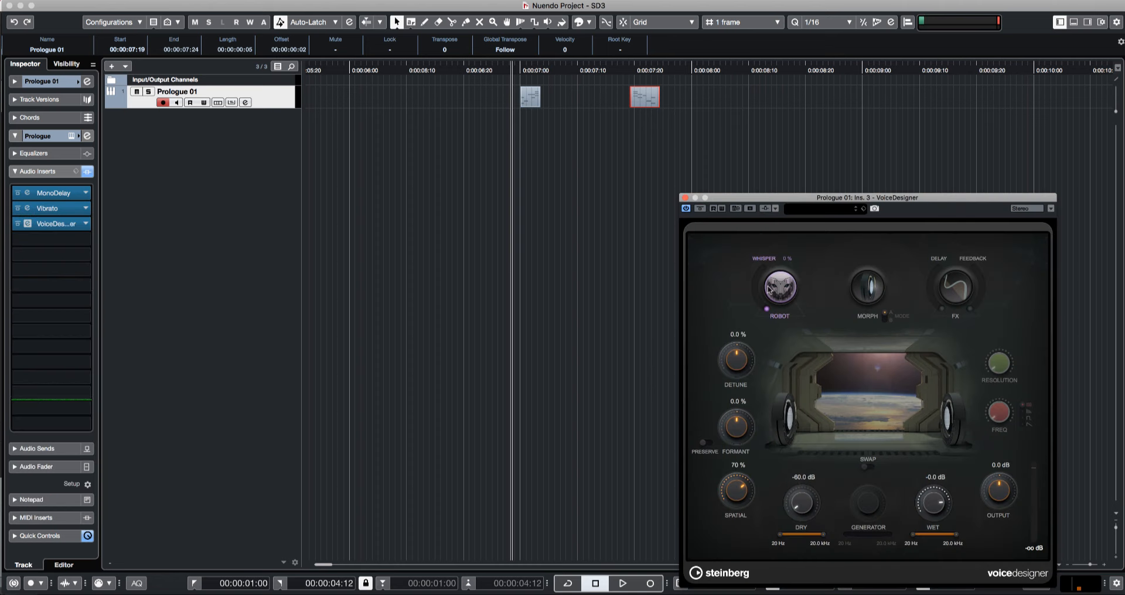
Audition VoiceDesigner's Robot effect with different Whisper amounts and switch Robot off.
{"action": "key", "text": "space"}
{"action": "key", "text": "space"}
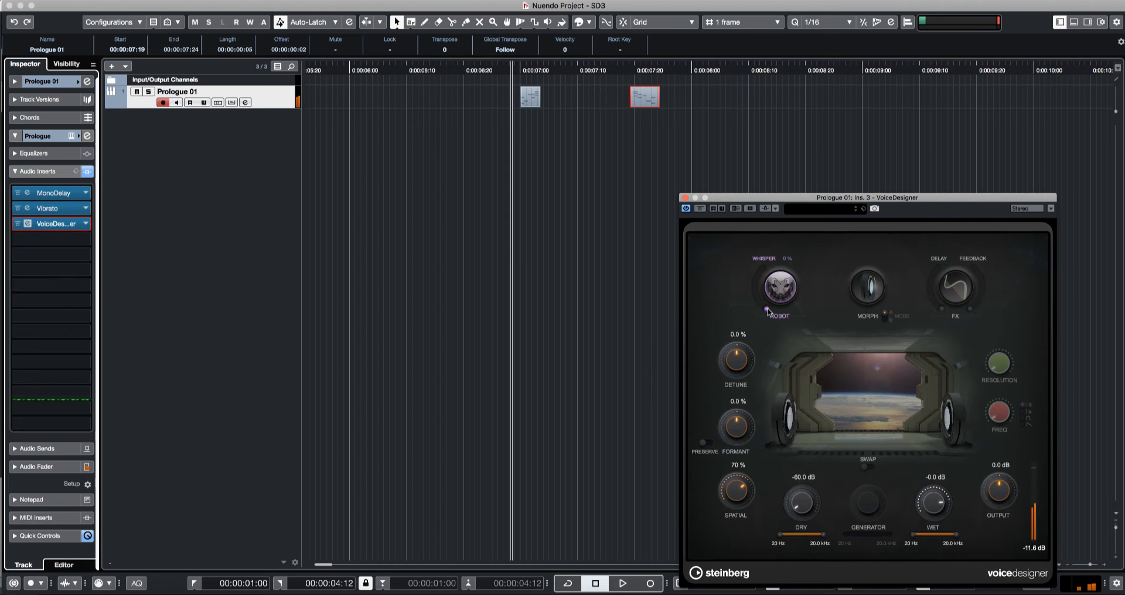
{"action": "key", "text": "space"}
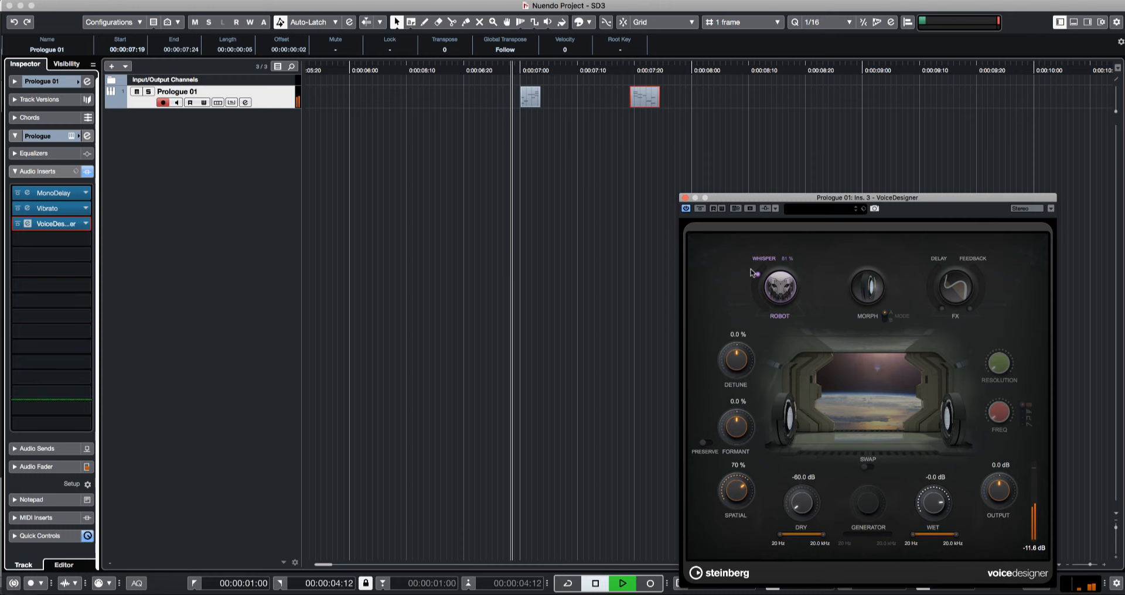
{"action": "key", "text": "space"}
{"action": "left_click_drag", "start_coordinate": [755, 269], "coordinate": [764, 287]}
{"action": "key", "text": "space"}
{"action": "key", "text": "space"}
{"action": "key", "text": "space"}
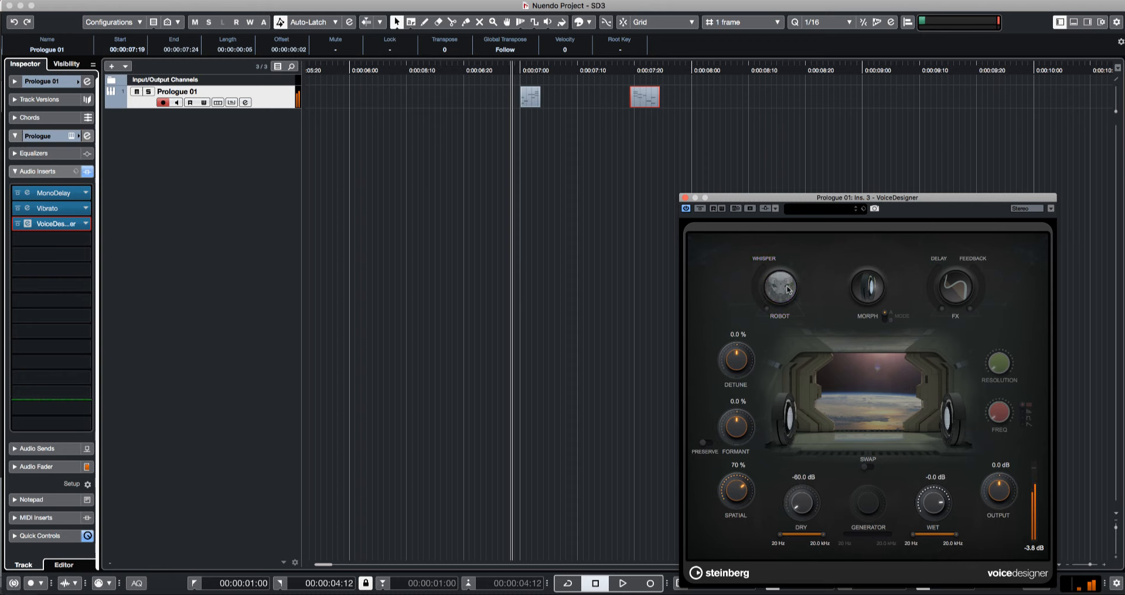
Enable VoiceDesigner's FX section with a delay of about 52 ms and feedback of about 88 %, and audition it.
{"action": "key", "text": "space"}
{"action": "left_click_drag", "start_coordinate": [943, 305], "coordinate": [977, 271]}
{"action": "key", "text": "space"}
{"action": "key", "text": "space"}
{"action": "key", "text": "space"}
Move the second part to start at 00:00:09:19 and play both parts.
{"action": "left_click", "coordinate": [684, 117]}
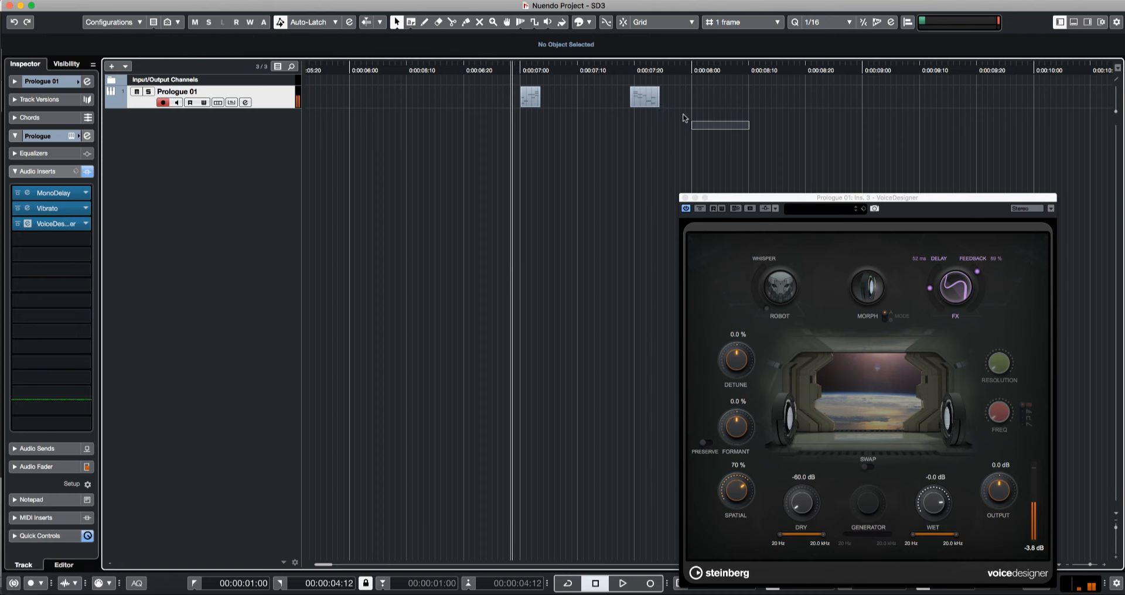
{"action": "left_click_drag", "start_coordinate": [652, 101], "coordinate": [996, 102]}
{"action": "key", "text": "space"}
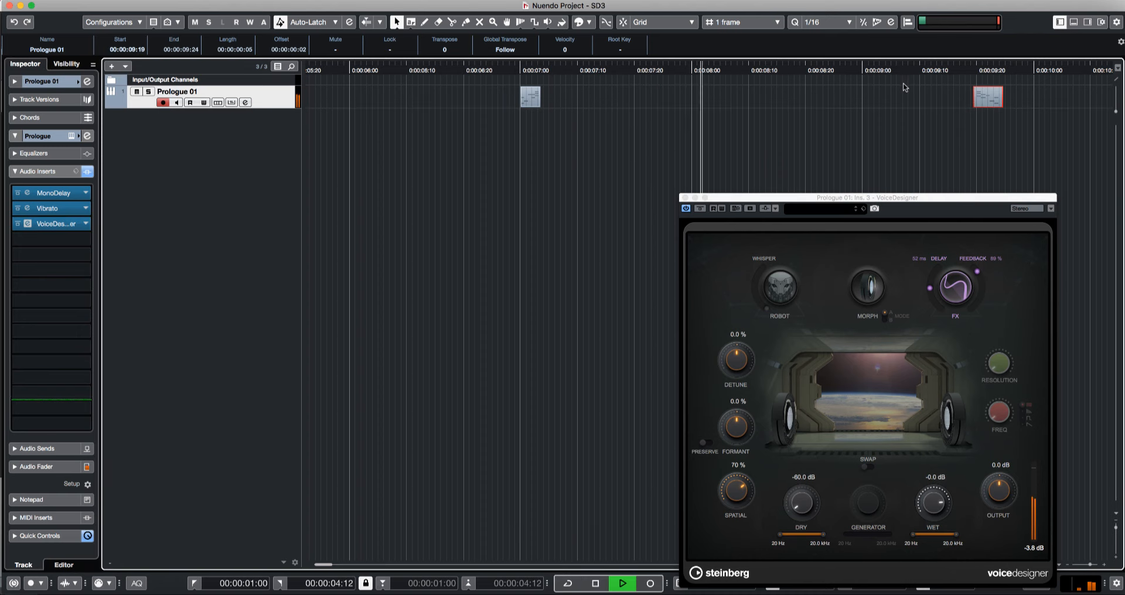
{"action": "key", "text": "g"}
{"action": "key", "text": "g"}
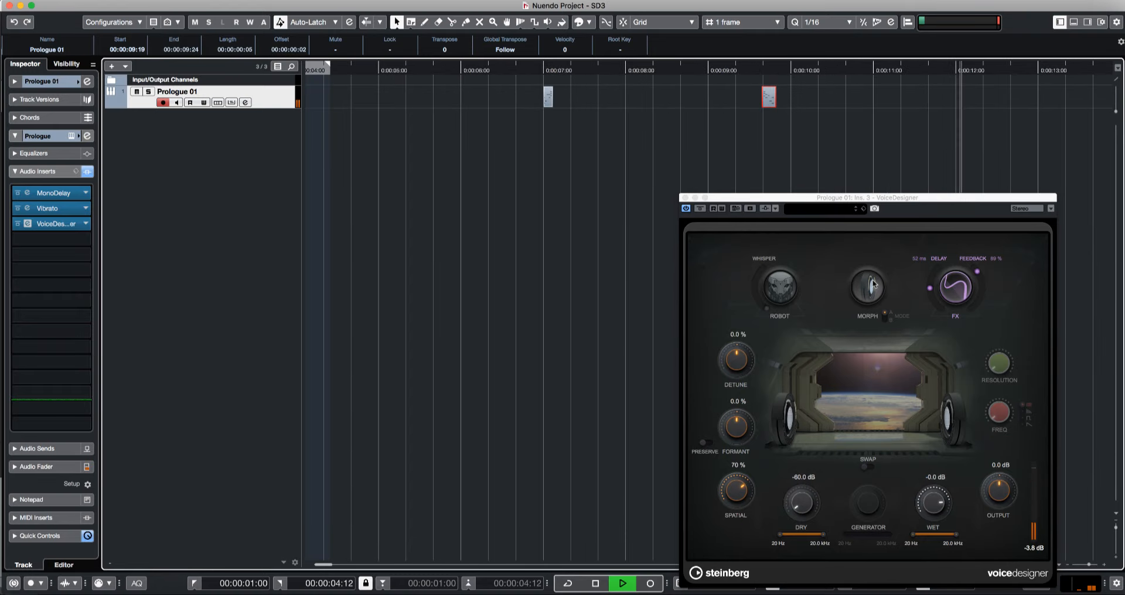
Enable Morph in VoiceDesigner and raise the morph amount to 100 % while replaying the parts.
{"action": "left_click", "coordinate": [886, 316]}
{"action": "left_click", "coordinate": [886, 315]}
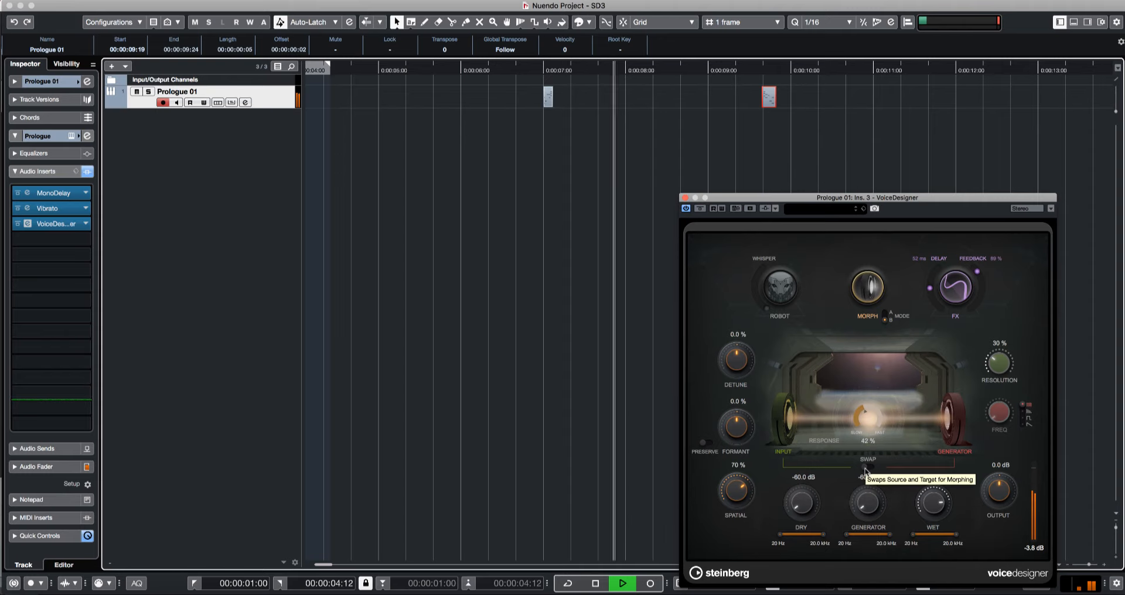
{"action": "key", "text": "space"}
{"action": "key", "text": "space"}
{"action": "left_click_drag", "start_coordinate": [867, 417], "coordinate": [855, 341]}
{"action": "key", "text": "space"}
{"action": "key", "text": "space"}
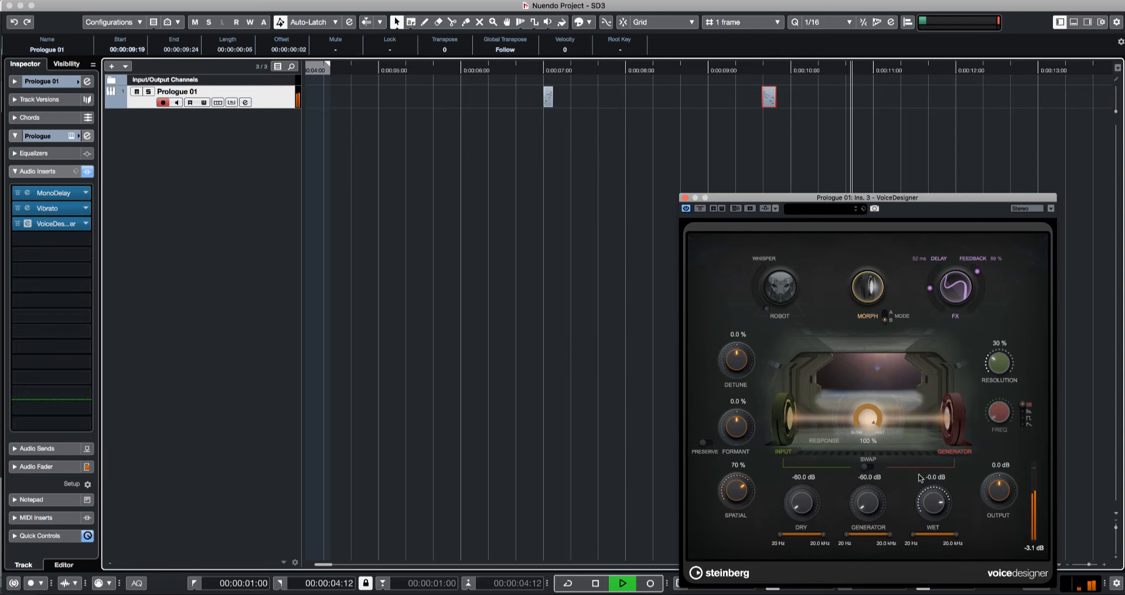
Switch off Morph in VoiceDesigner and replay the first part.
{"action": "key", "text": "g"}
{"action": "key", "text": "g"}
{"action": "key", "text": "space"}
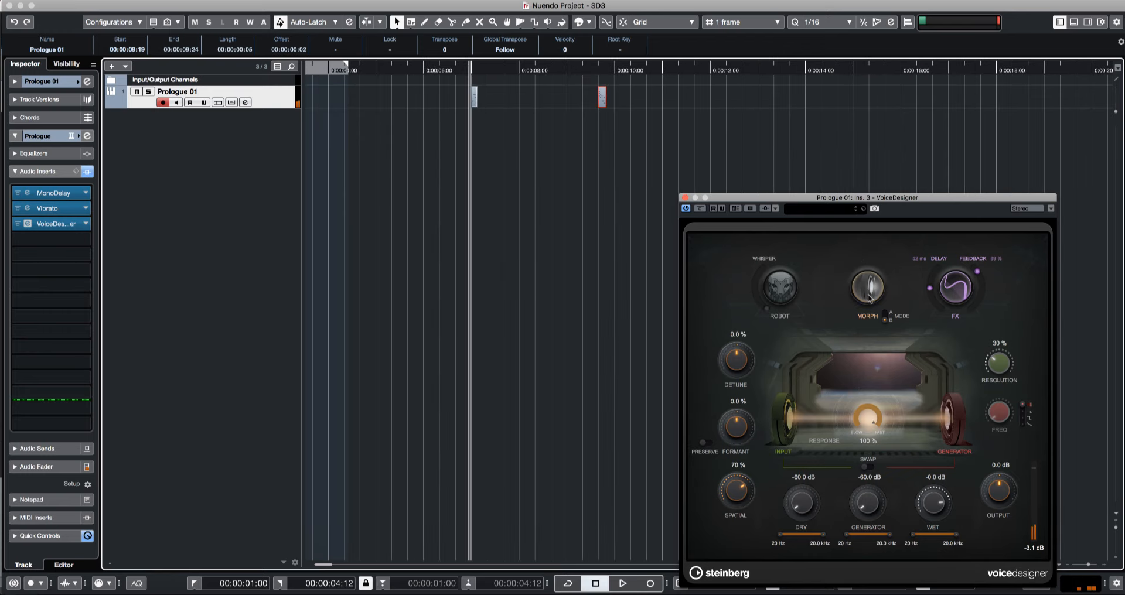
{"action": "key", "text": "space"}
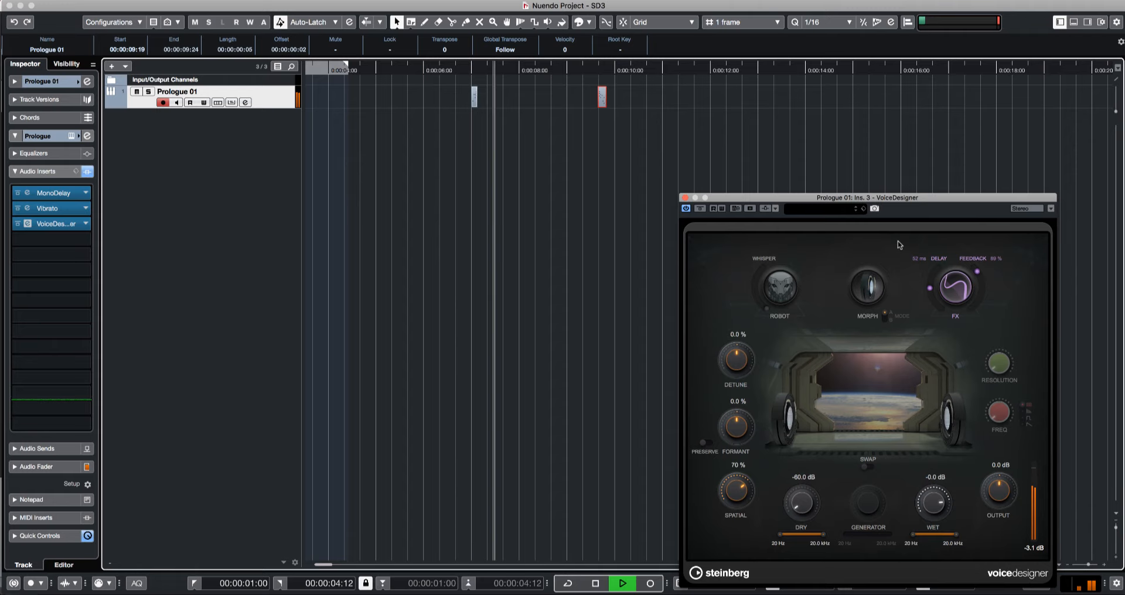
{"action": "key", "text": "space"}
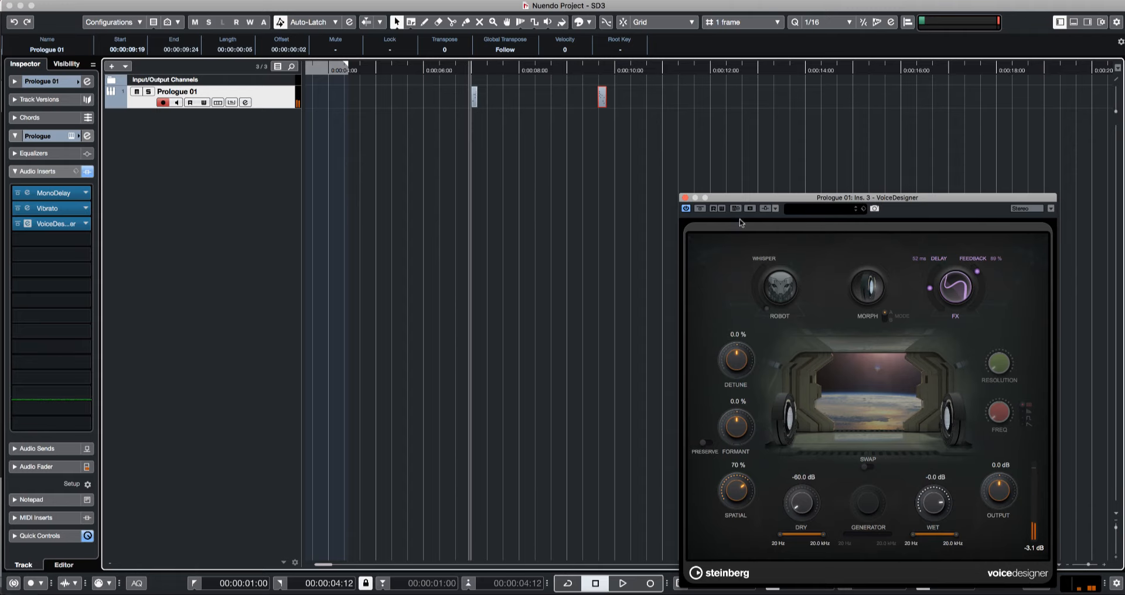
Deactivate VoiceDesigner, close its window and audition both MIDI parts without it.
{"action": "left_click", "coordinate": [685, 209]}
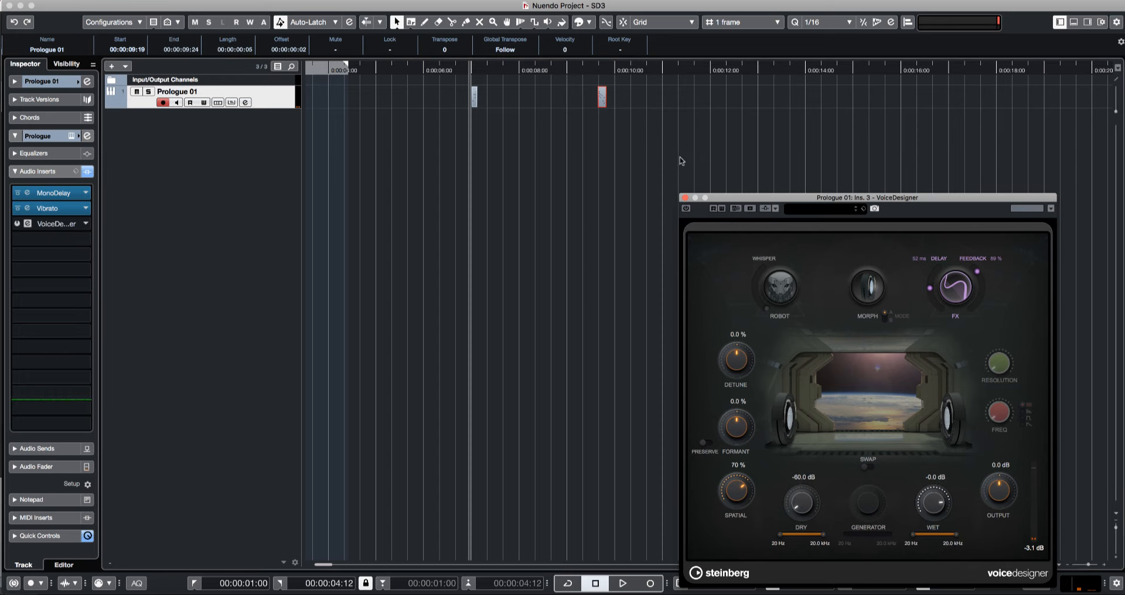
{"action": "left_click", "coordinate": [685, 198]}
{"action": "key", "text": "g"}
{"action": "key", "text": "h"}
{"action": "key", "text": "h"}
{"action": "key", "text": "h"}
{"action": "left_click", "coordinate": [715, 130]}
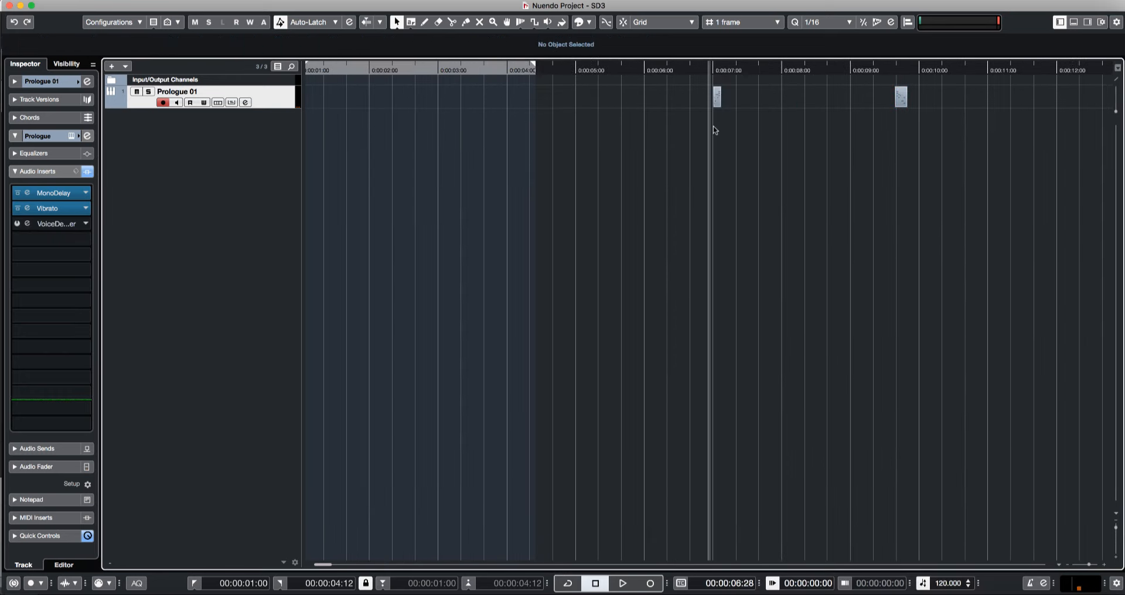
{"action": "key", "text": "h"}
{"action": "key", "text": "h"}
{"action": "key", "text": "h"}
{"action": "key", "text": "space"}
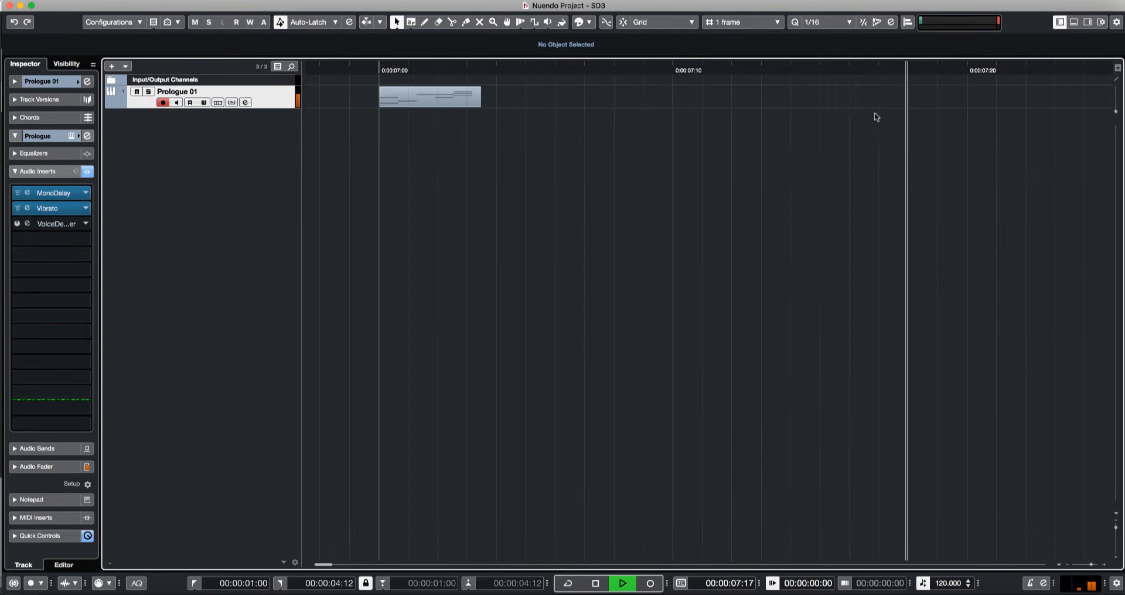
{"action": "key", "text": "g"}
{"action": "key", "text": "g"}
{"action": "key", "text": "g"}
{"action": "key", "text": "space"}
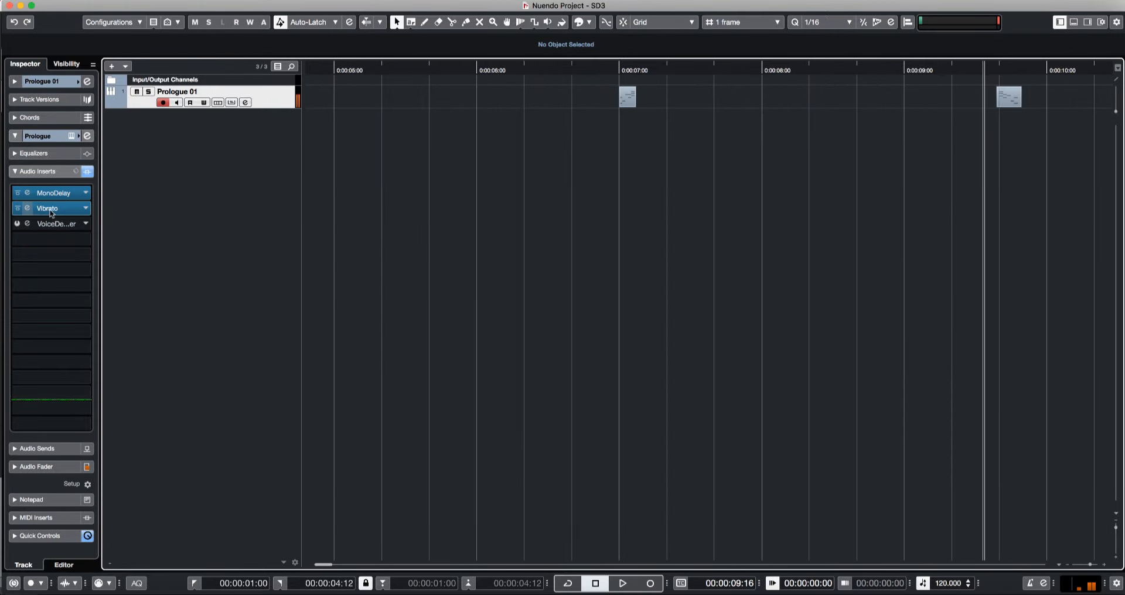
Bypass all audio inserts on the Prologue 01 track and audition both parts dry.
{"action": "left_click", "coordinate": [87, 171]}
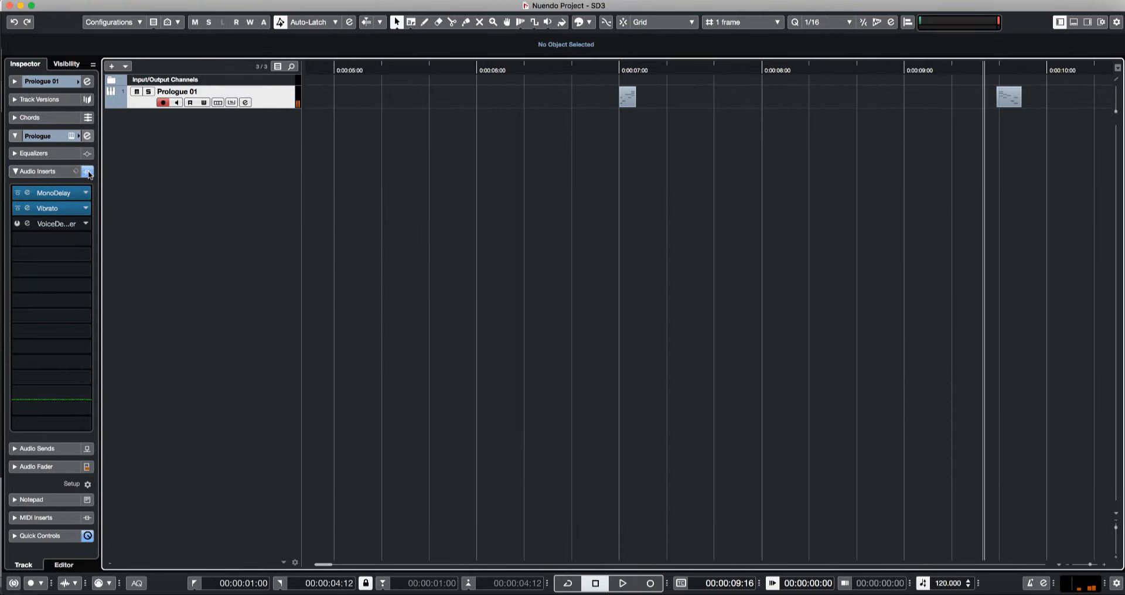
{"action": "left_click", "coordinate": [620, 134]}
{"action": "key", "text": "space"}
{"action": "left_click", "coordinate": [990, 147]}
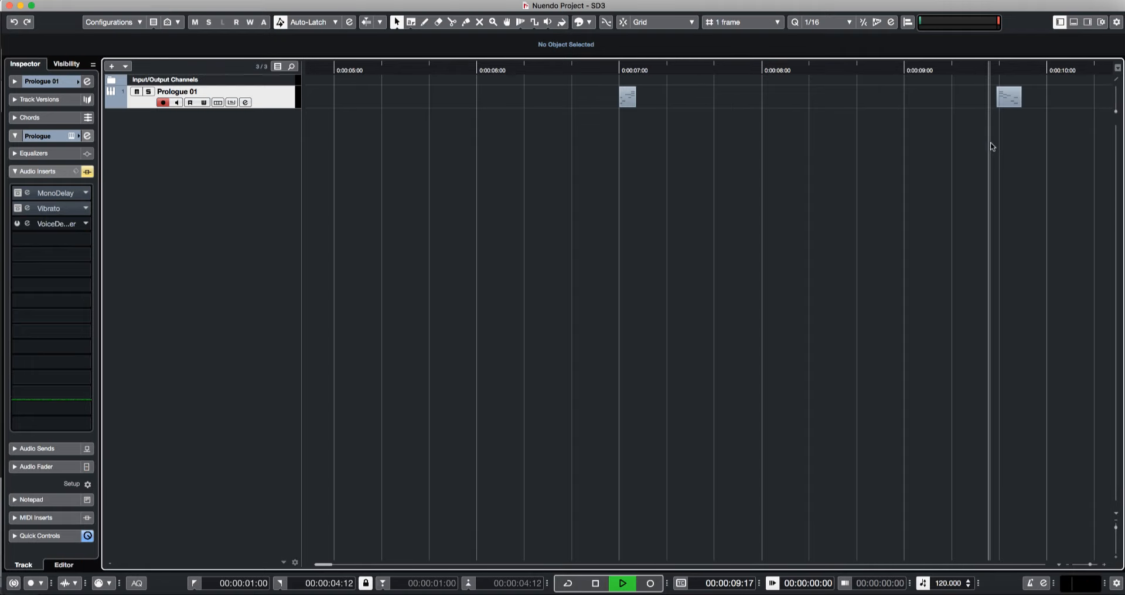
{"action": "key", "text": "space"}
{"action": "left_click", "coordinate": [612, 139]}
{"action": "key", "text": "space"}
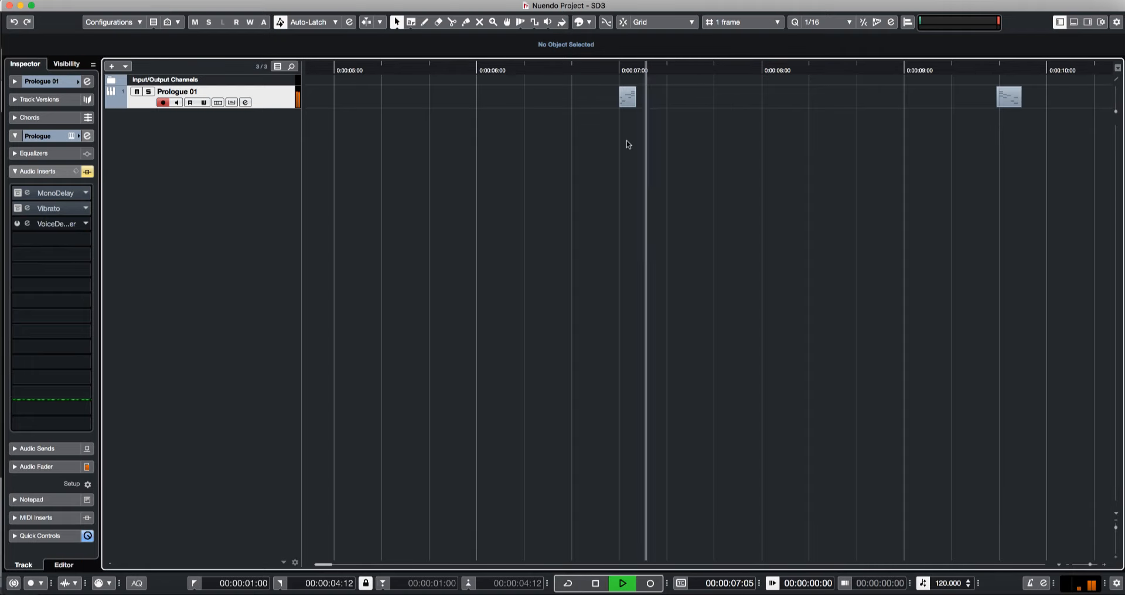
{"action": "left_click", "coordinate": [967, 149]}
{"action": "key", "text": "g"}
{"action": "key", "text": "space"}
{"action": "key", "text": "g"}
{"action": "key", "text": "g"}
{"action": "key", "text": "g"}
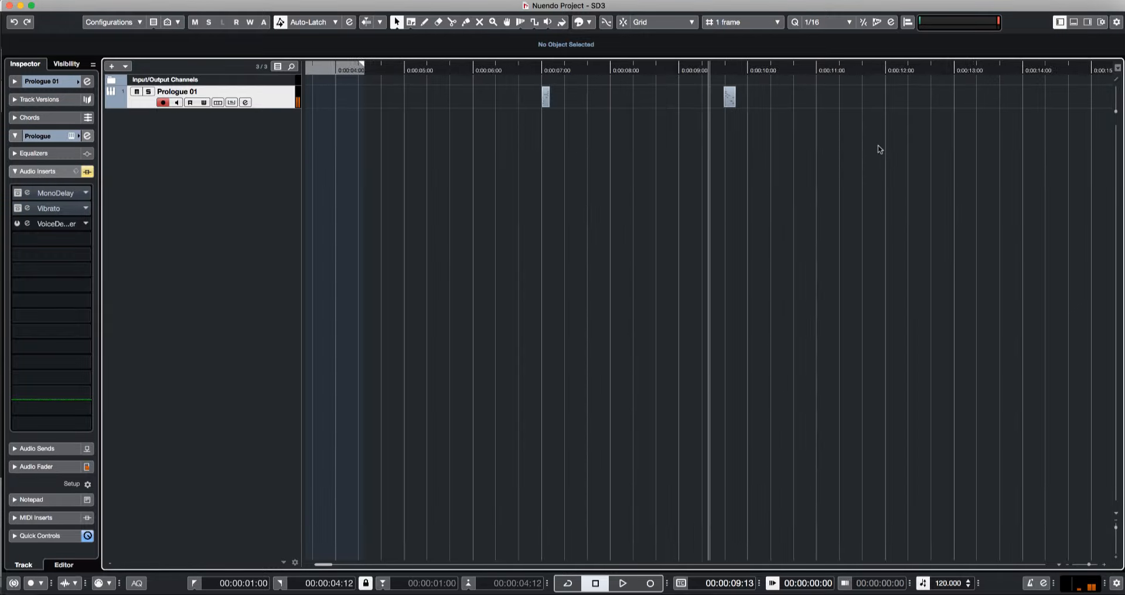
Try rendering both MIDI parts together into one audio event, and undo the render.
{"action": "key", "text": "h"}
{"action": "key", "text": "h"}
{"action": "key", "text": "h"}
{"action": "left_click_drag", "start_coordinate": [839, 159], "coordinate": [436, 99]}
{"action": "key", "text": "alt+r"}
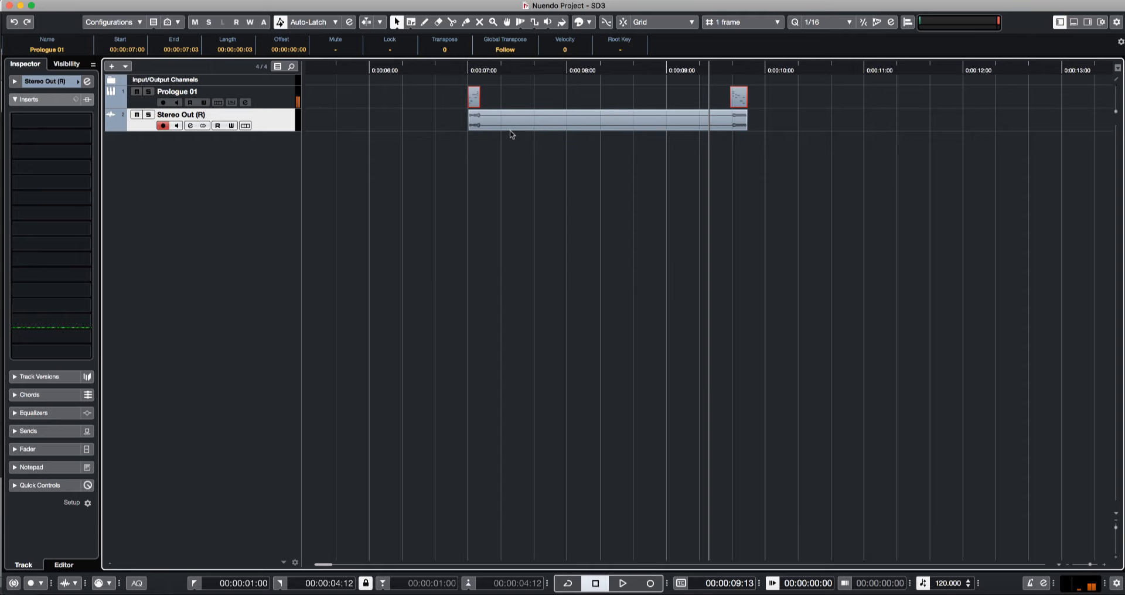
{"action": "key", "text": "super+z"}
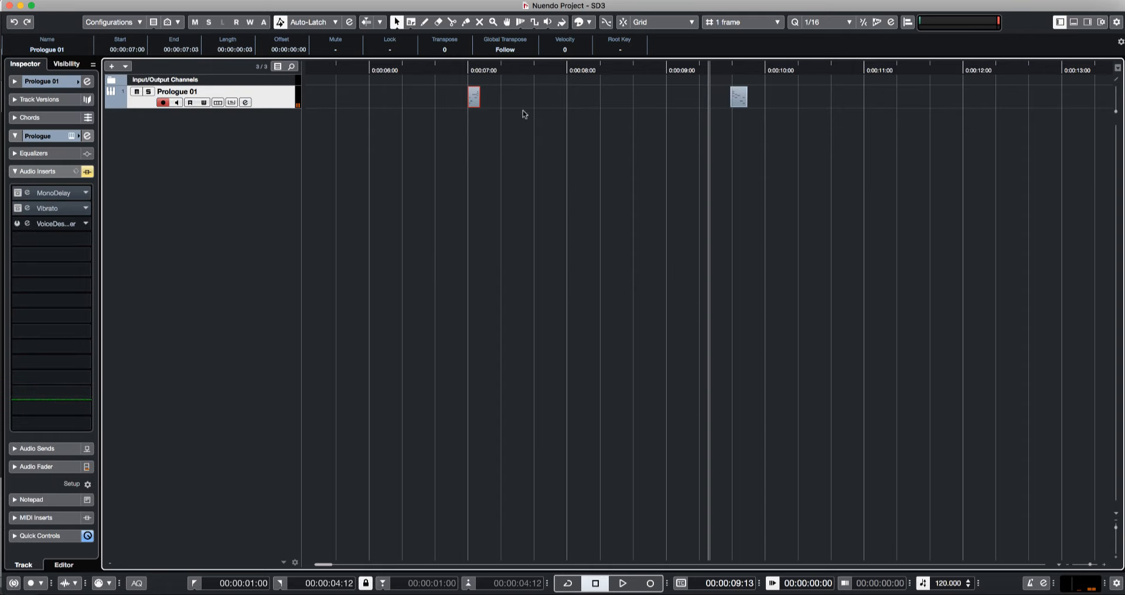
Render the two MIDI parts separately to audio, gather both events on the Stereo Out (R) track and delete the emptied audio track.
{"action": "key", "text": "alt+r"}
{"action": "left_click", "coordinate": [739, 96]}
{"action": "key", "text": "alt+r"}
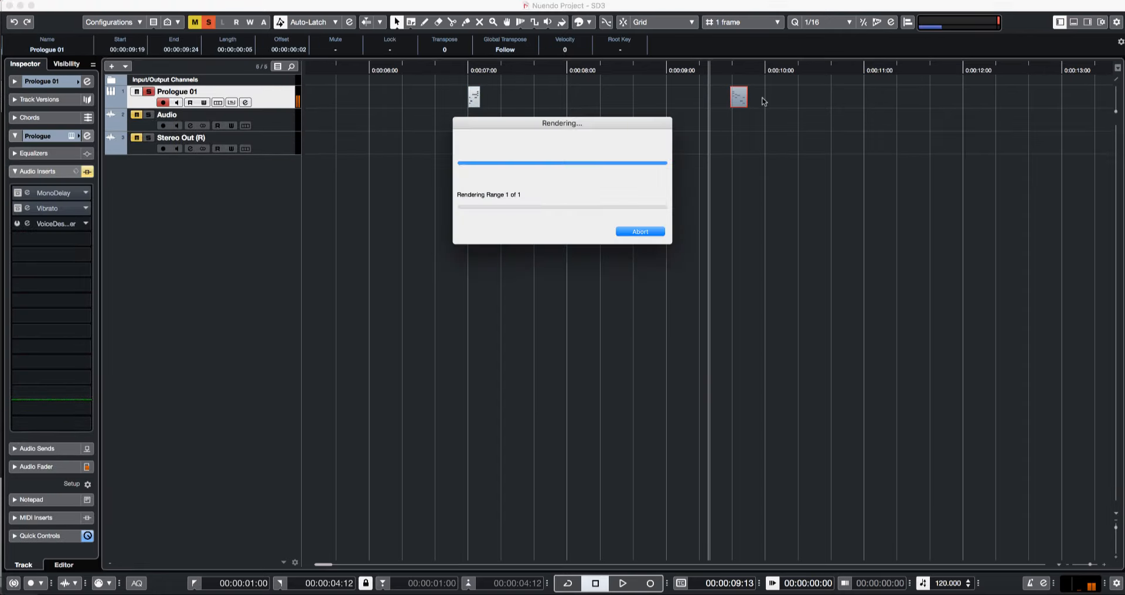
{"action": "left_click_drag", "start_coordinate": [742, 122], "coordinate": [742, 140]}
{"action": "left_click", "coordinate": [286, 129]}
{"action": "key", "text": "shift+Delete"}
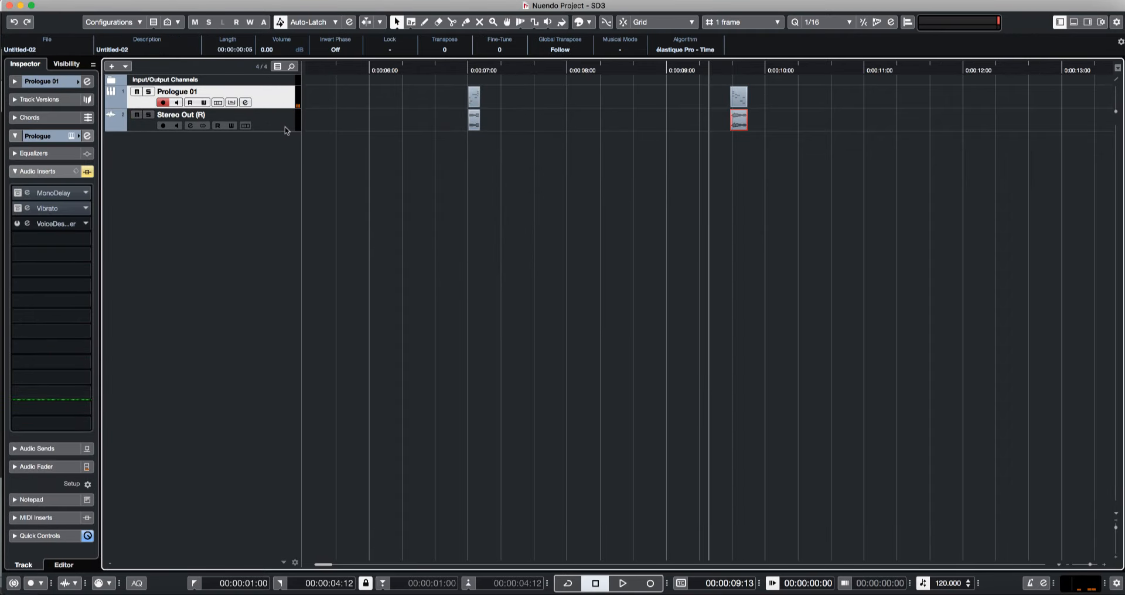
Select the first rendered audio event and solo the Stereo Out (R) track.
{"action": "left_click", "coordinate": [463, 159]}
{"action": "key", "text": "h"}
{"action": "key", "text": "h"}
{"action": "key", "text": "h"}
{"action": "key", "text": "h"}
{"action": "key", "text": "h"}
{"action": "key", "text": "h"}
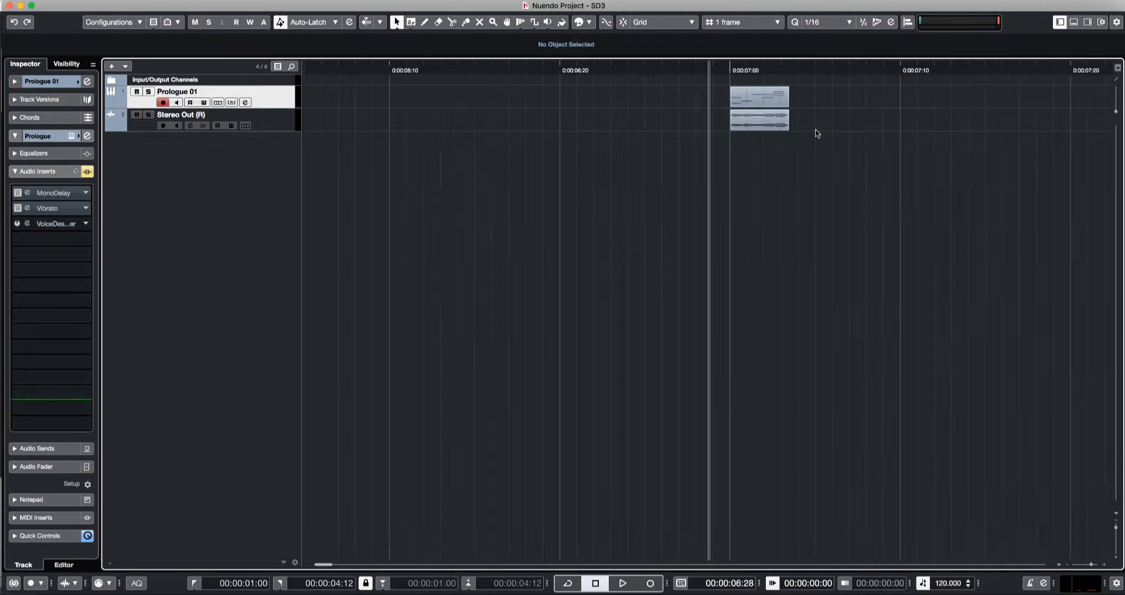
{"action": "left_click", "coordinate": [796, 119]}
{"action": "left_click", "coordinate": [148, 116]}
Time-stretch the first audio event down to a length of 2 frames, play it and restore normal sizing.
{"action": "key", "text": "1"}
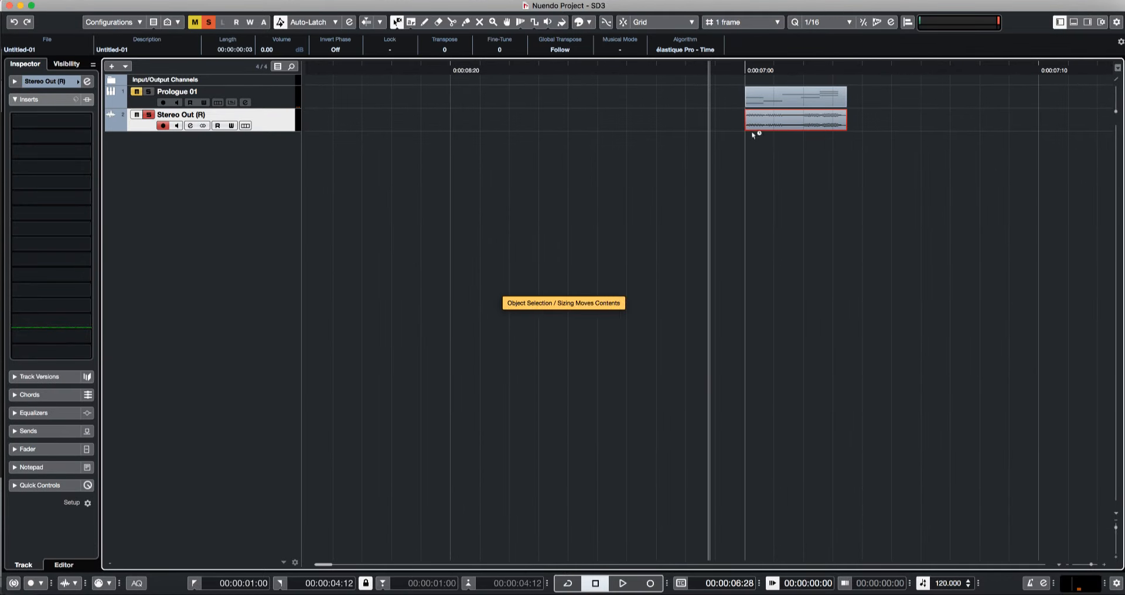
{"action": "key", "text": "1"}
{"action": "left_click_drag", "start_coordinate": [844, 127], "coordinate": [820, 127]}
{"action": "key", "text": "space"}
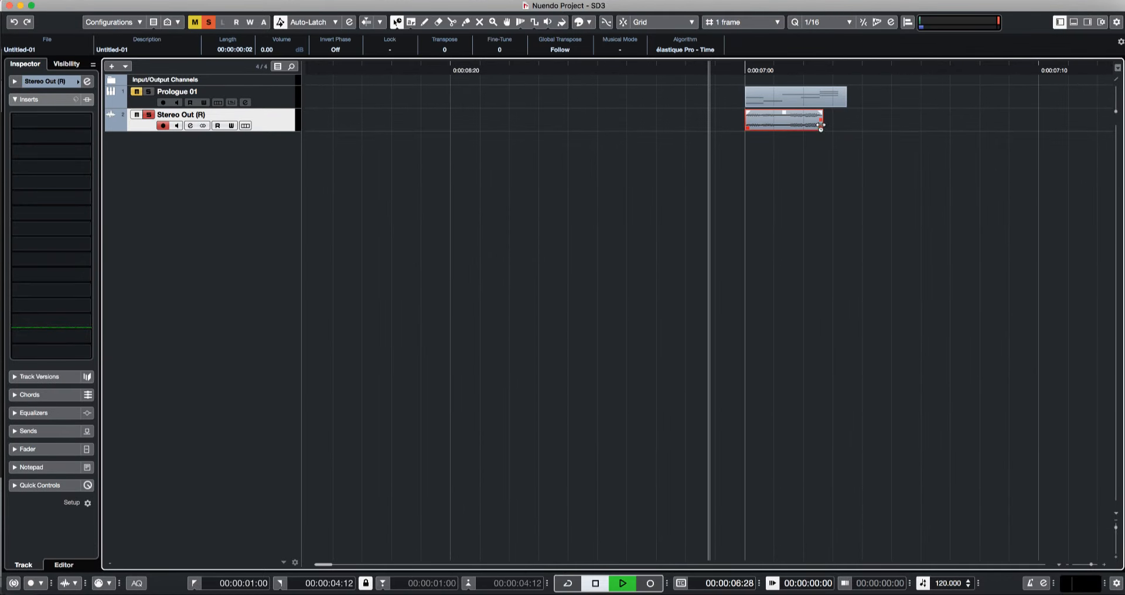
{"action": "key", "text": "space"}
{"action": "key", "text": "1"}
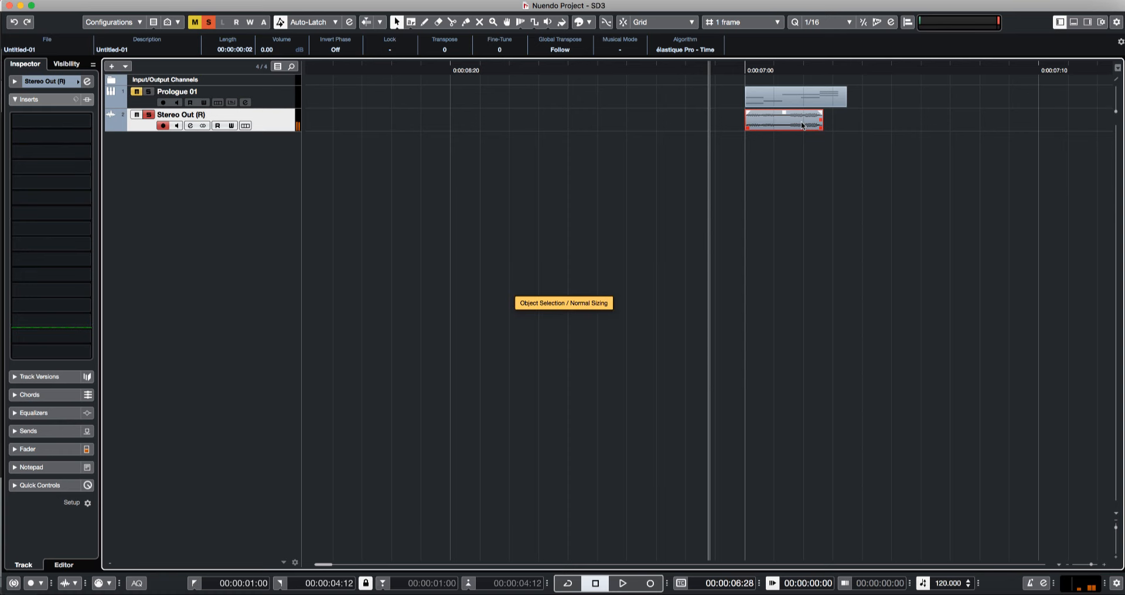
Apply an offline Pitch Shift to the first audio event with the envelope's end point raised to about 15 semitones, and audition it.
{"action": "double_click", "coordinate": [802, 125]}
{"action": "key", "text": "Return"}
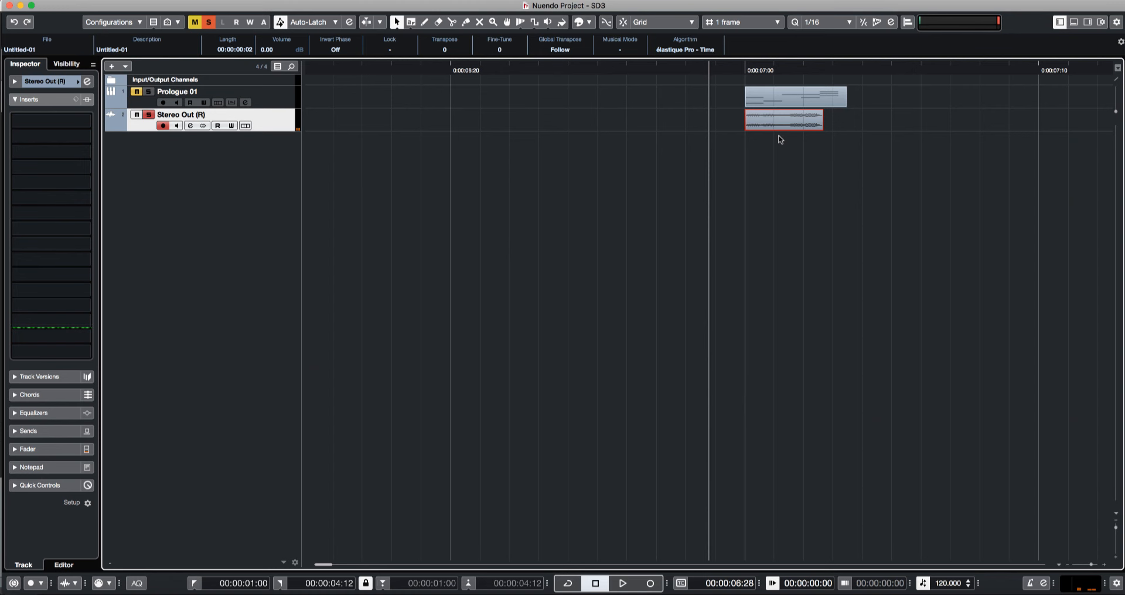
{"action": "key", "text": "F7"}
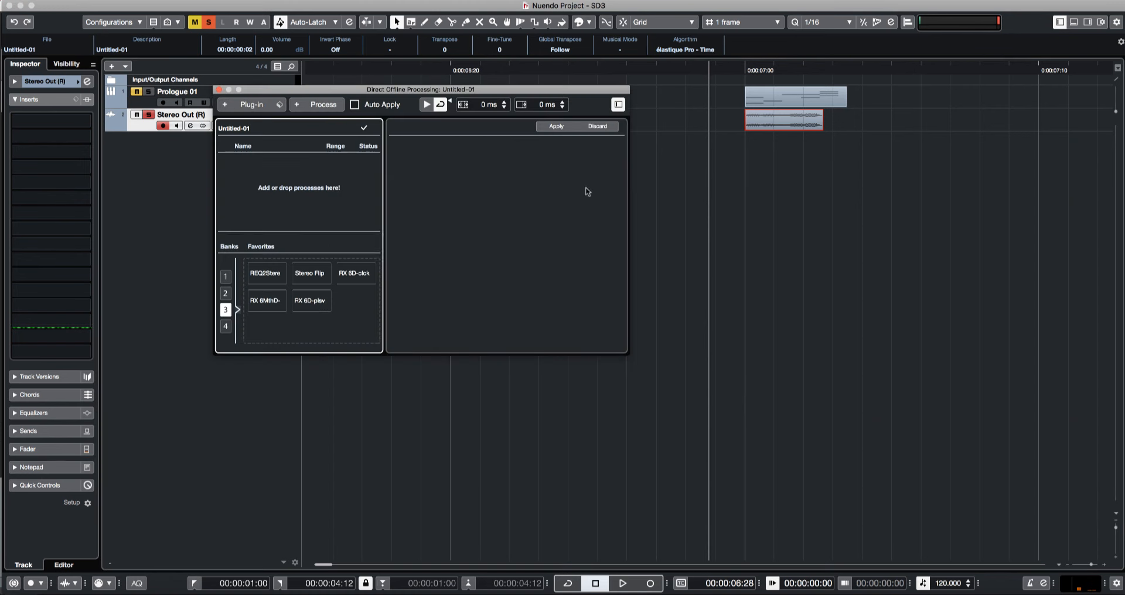
{"action": "left_click", "coordinate": [301, 107]}
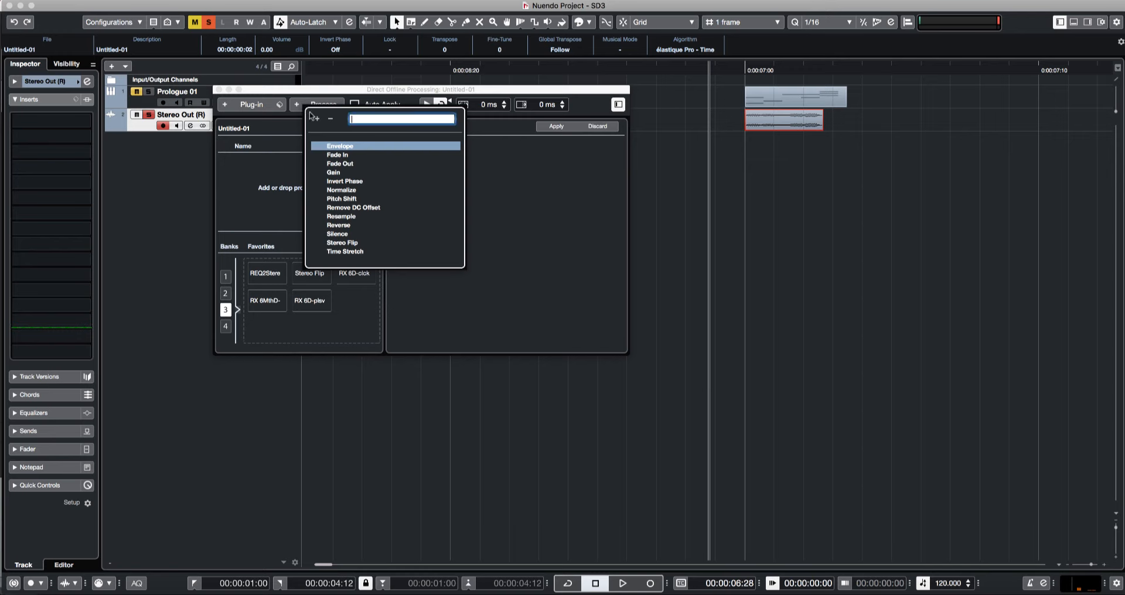
{"action": "left_click", "coordinate": [342, 199]}
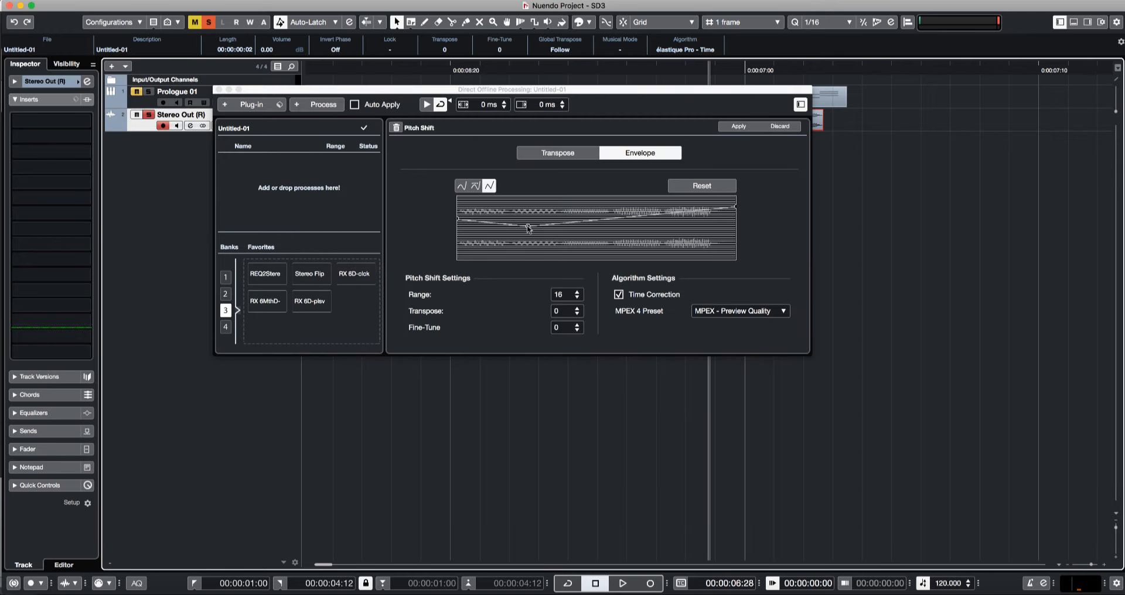
{"action": "left_click_drag", "start_coordinate": [737, 210], "coordinate": [735, 200]}
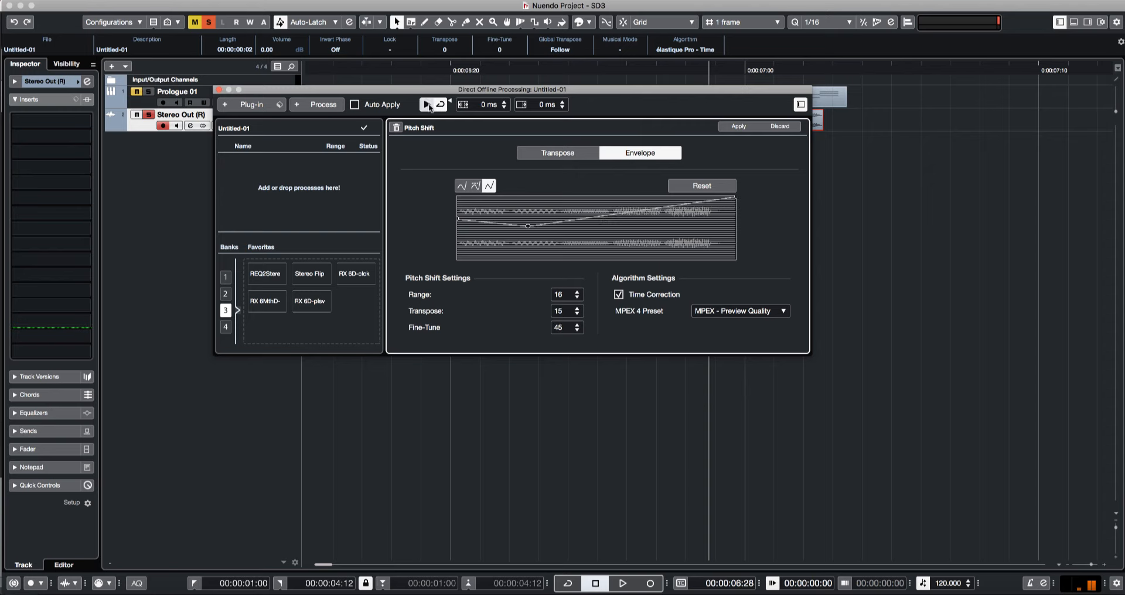
{"action": "left_click", "coordinate": [737, 127]}
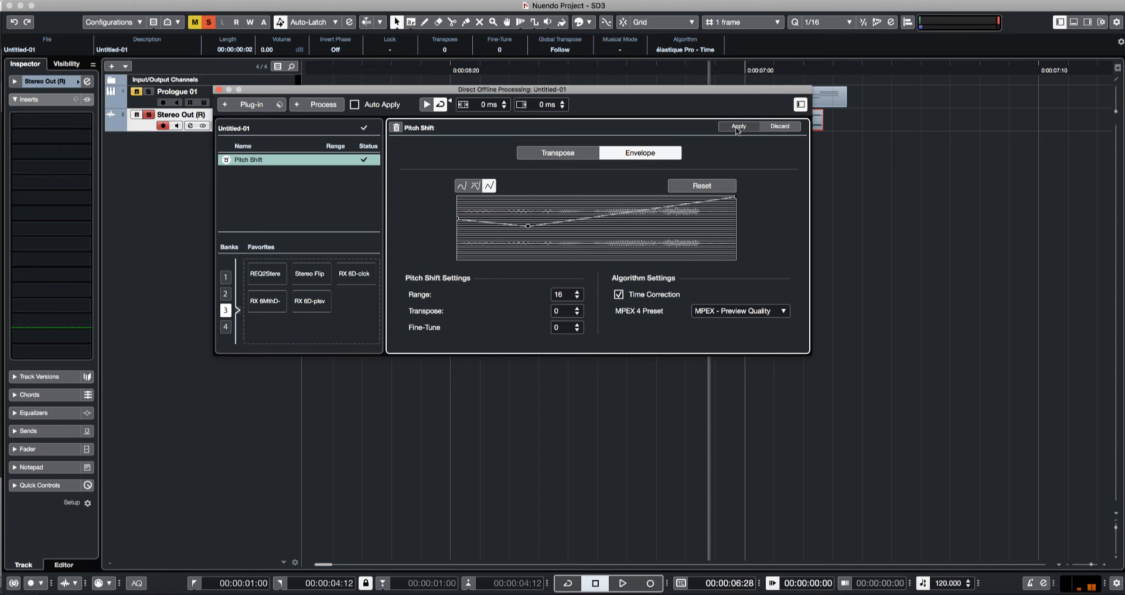
{"action": "key", "text": "space"}
{"action": "key", "text": "space"}
{"action": "left_click_drag", "start_coordinate": [596, 93], "coordinate": [620, 192]}
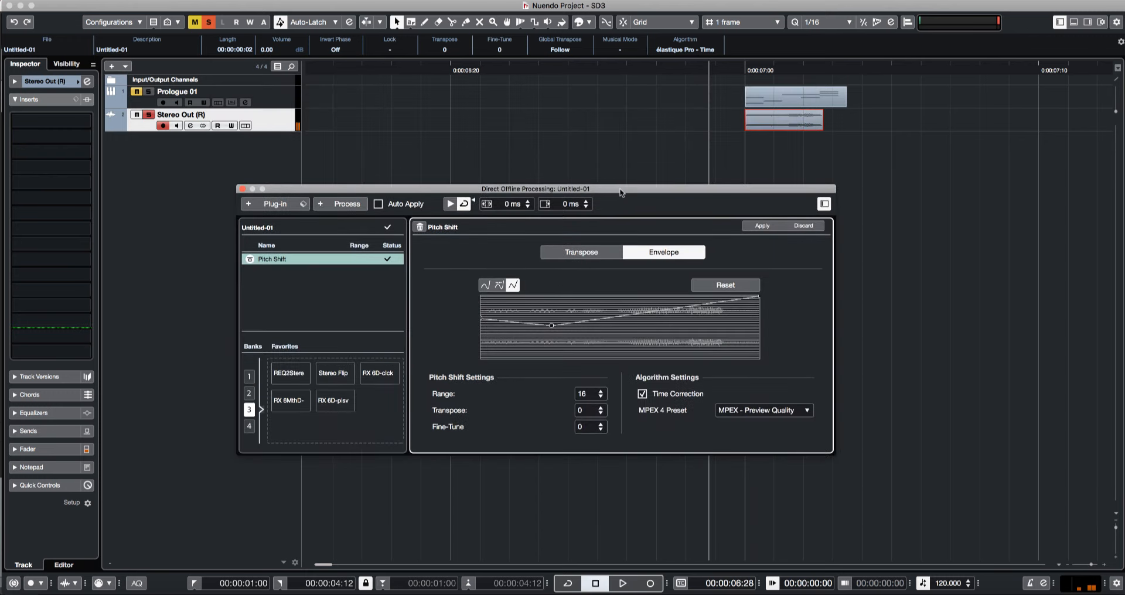
Remove the first event's Pitch Shift to audition the unprocessed sound, and reapply the same Pitch Shift envelope for comparison.
{"action": "left_click", "coordinate": [418, 228]}
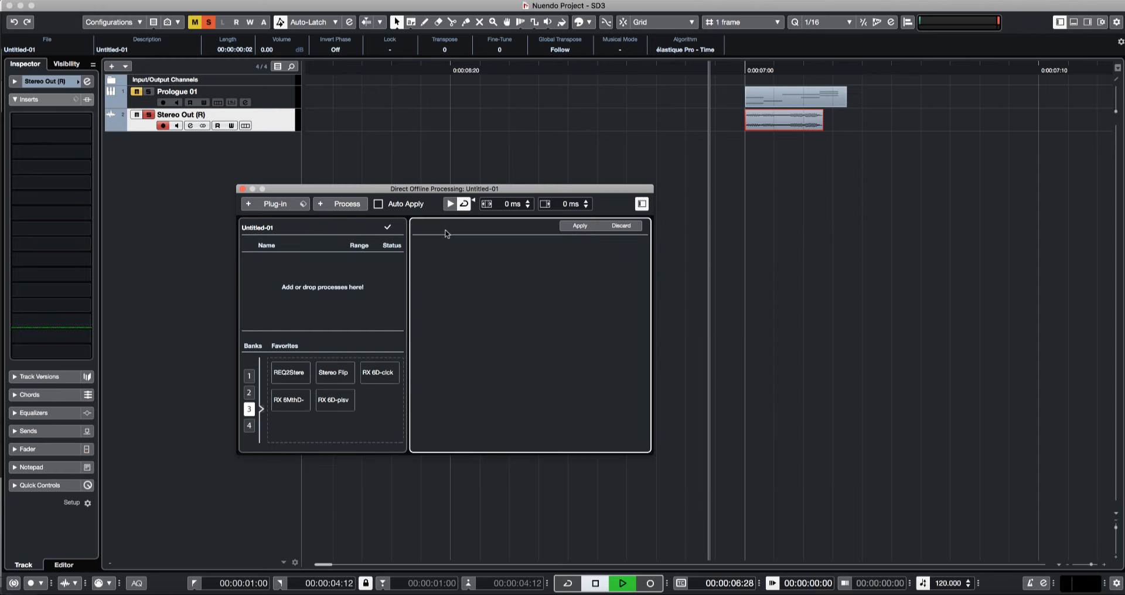
{"action": "left_click", "coordinate": [335, 204]}
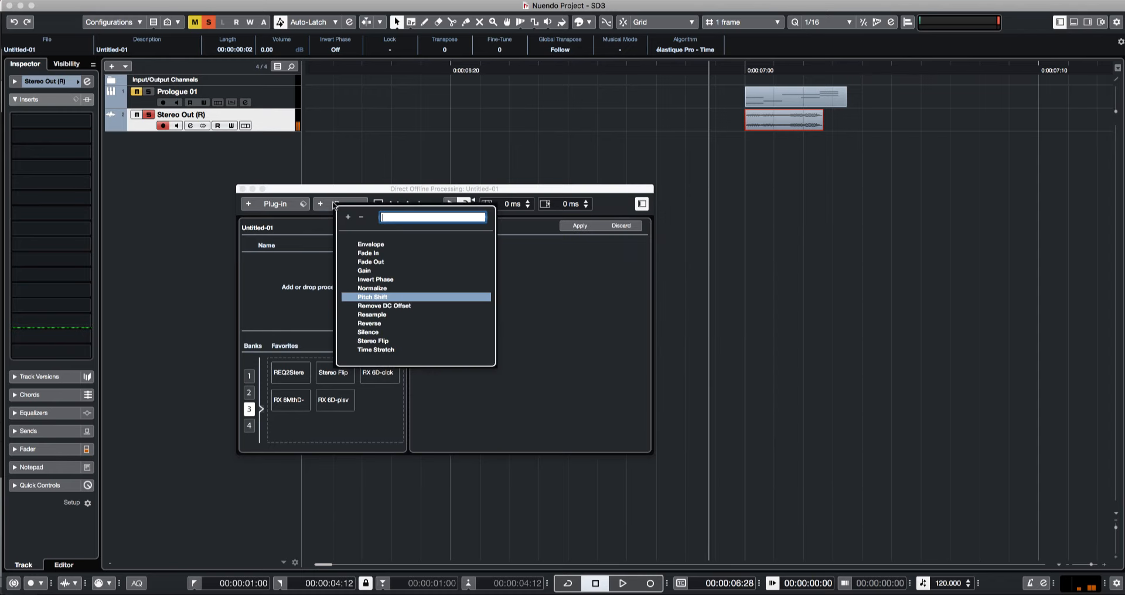
{"action": "left_click", "coordinate": [391, 298]}
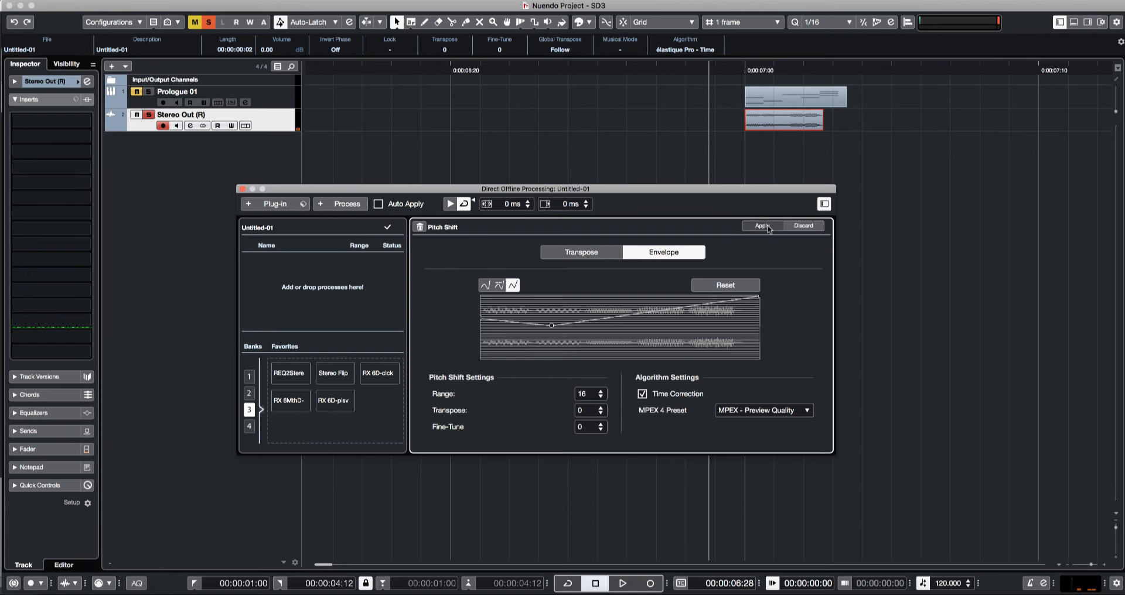
{"action": "key", "text": "space"}
{"action": "key", "text": "space"}
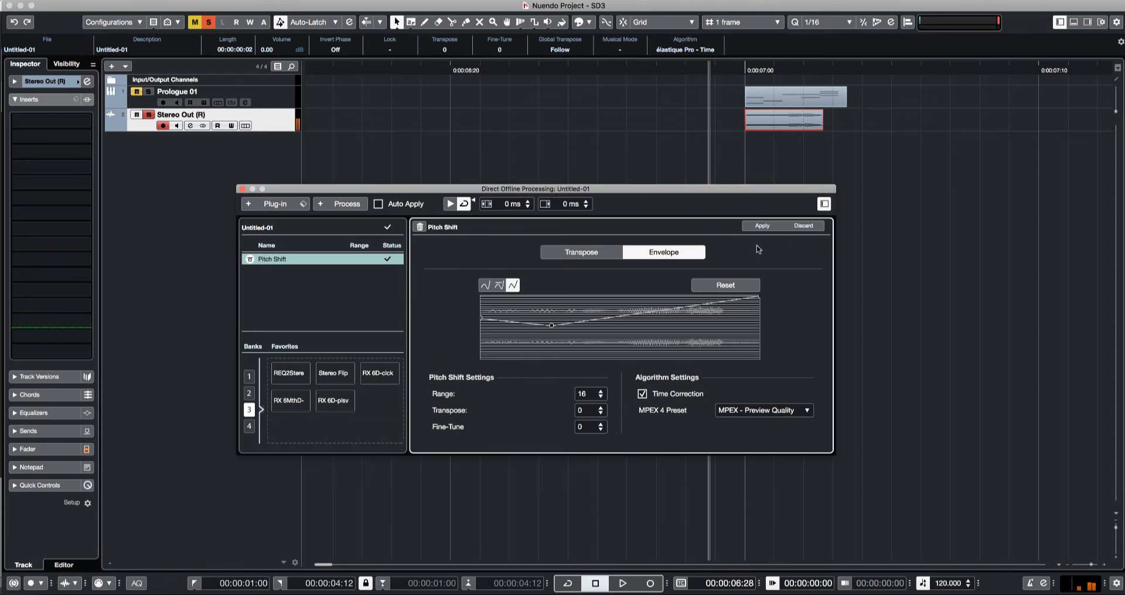
Apply an offline Pitch Shift to the second audio event with the envelope's end point lowered to -16 semitones, and play it.
{"action": "key", "text": "g"}
{"action": "key", "text": "g"}
{"action": "key", "text": "g"}
{"action": "key", "text": "g"}
{"action": "key", "text": "g"}
{"action": "left_click", "coordinate": [851, 151]}
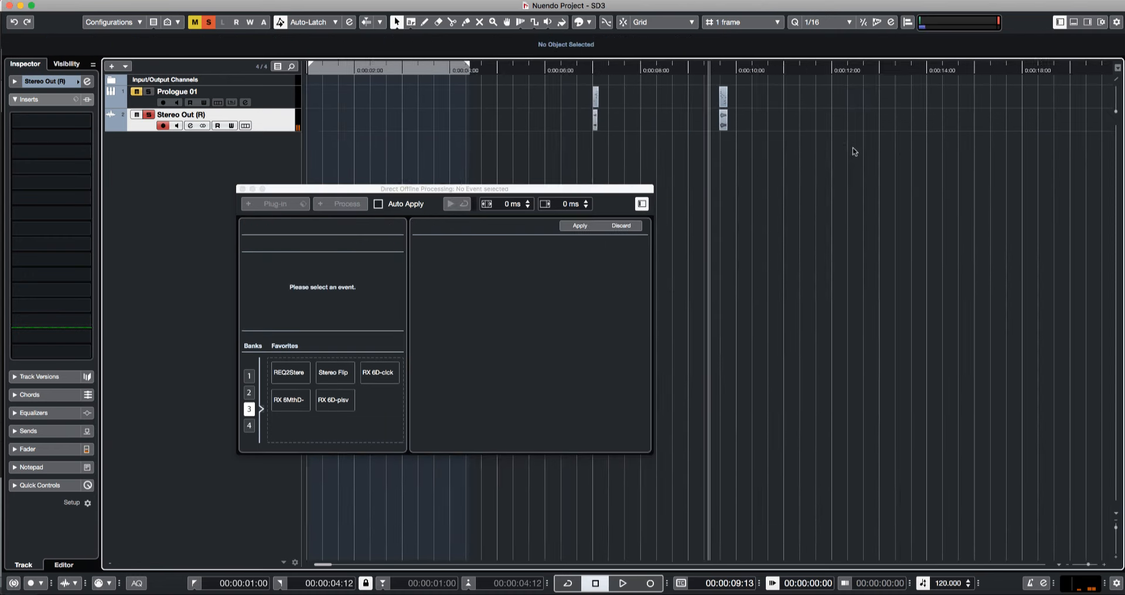
{"action": "left_click", "coordinate": [762, 122]}
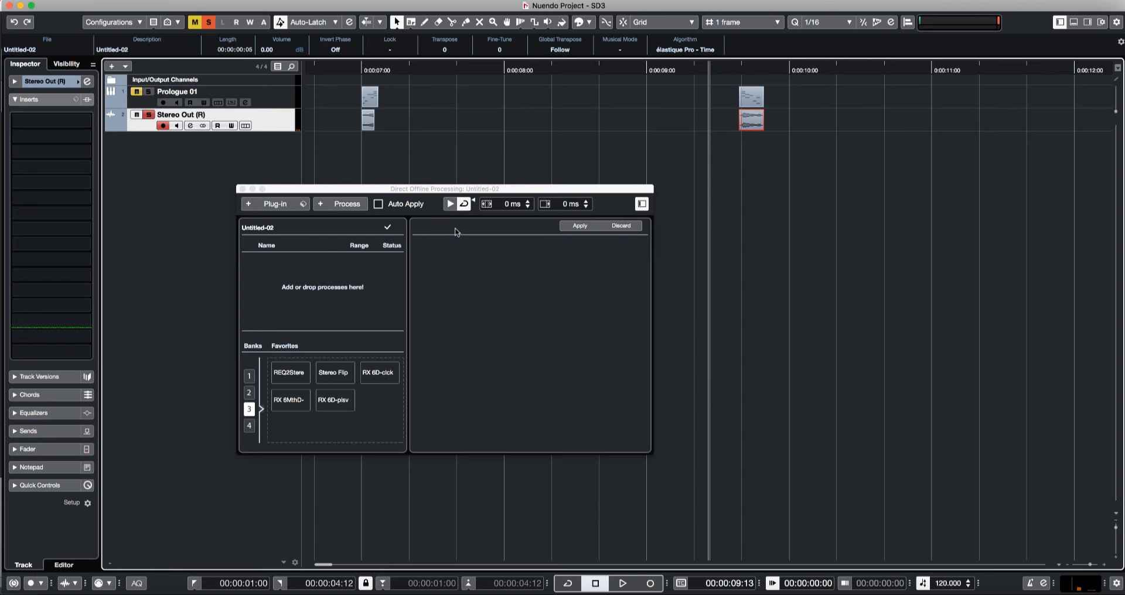
{"action": "left_click", "coordinate": [346, 204]}
{"action": "left_click", "coordinate": [377, 298]}
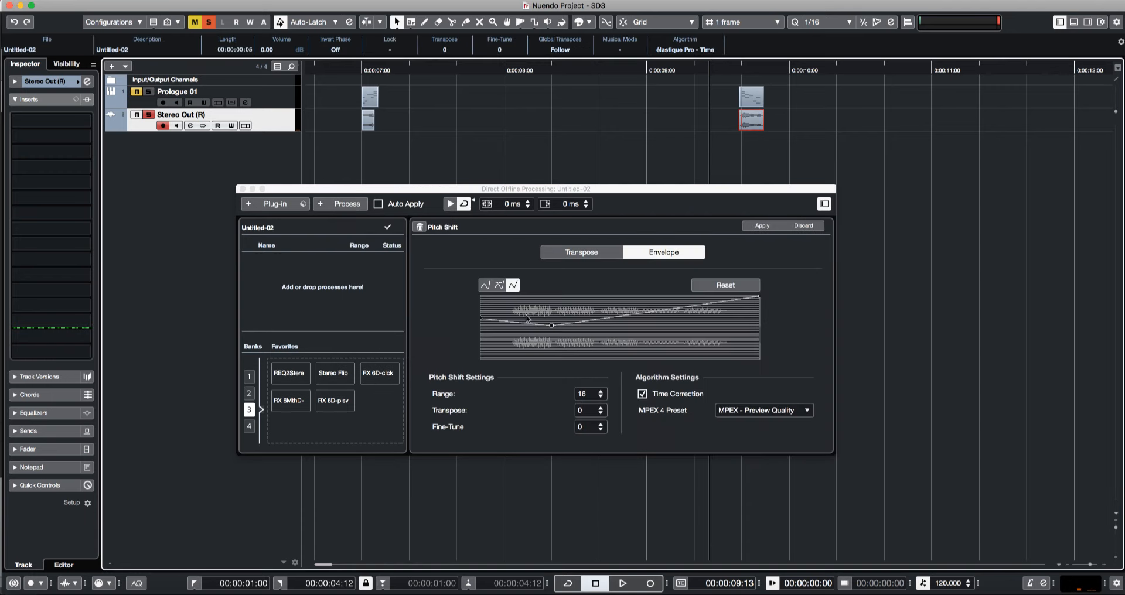
{"action": "left_click_drag", "start_coordinate": [759, 300], "coordinate": [760, 364]}
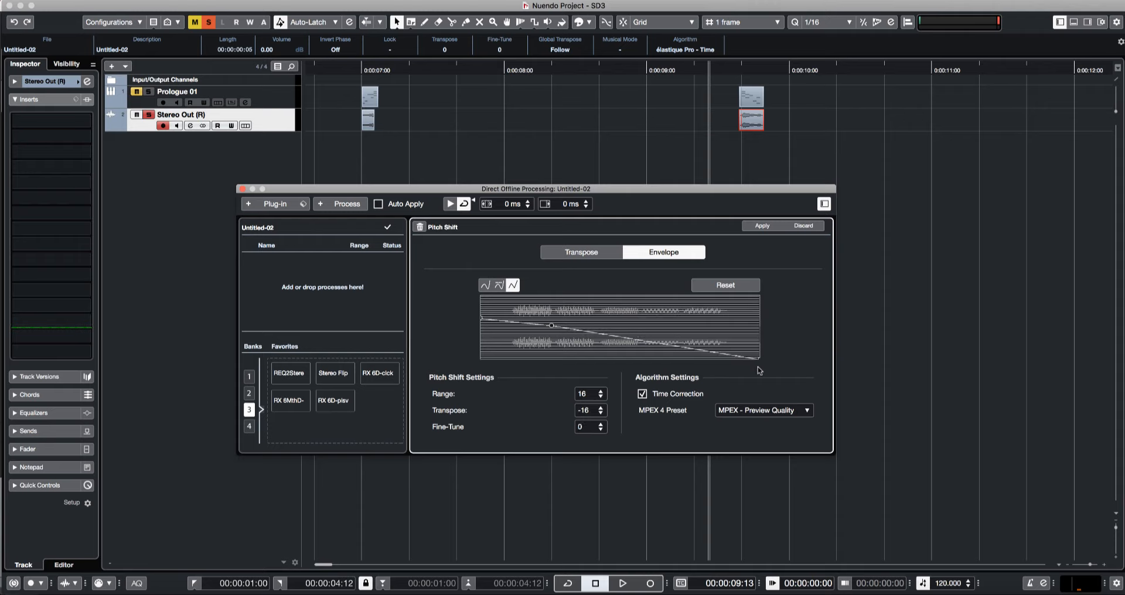
{"action": "left_click", "coordinate": [761, 226]}
{"action": "key", "text": "space"}
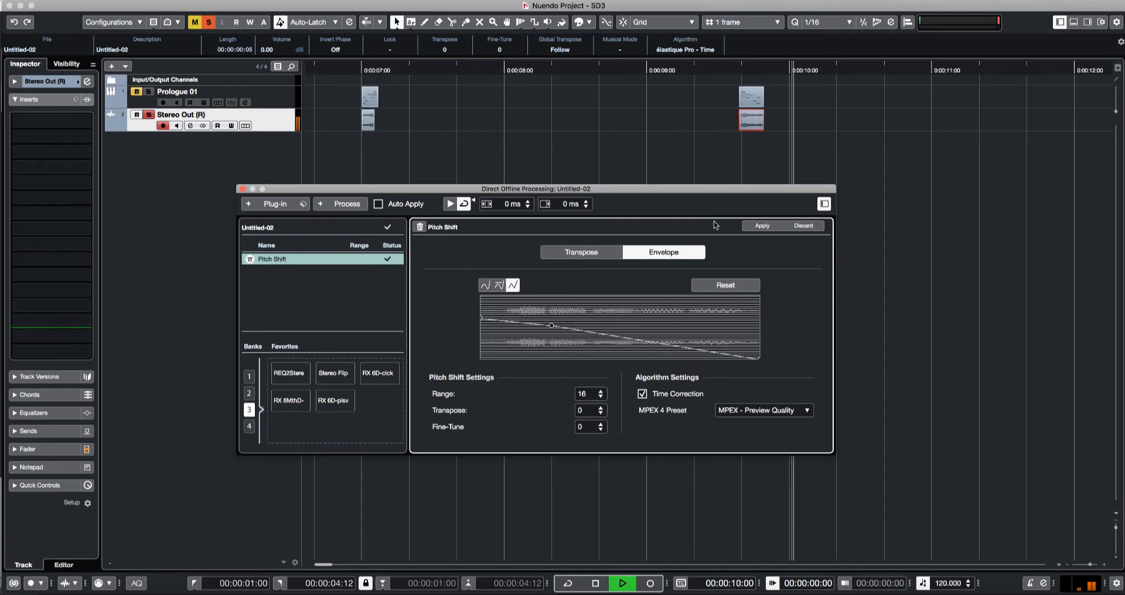
Replay the pitch-shifted second audio event several times to judge its falling pitch.
{"action": "key", "text": "space"}
{"action": "key", "text": "space"}
{"action": "key", "text": "space"}
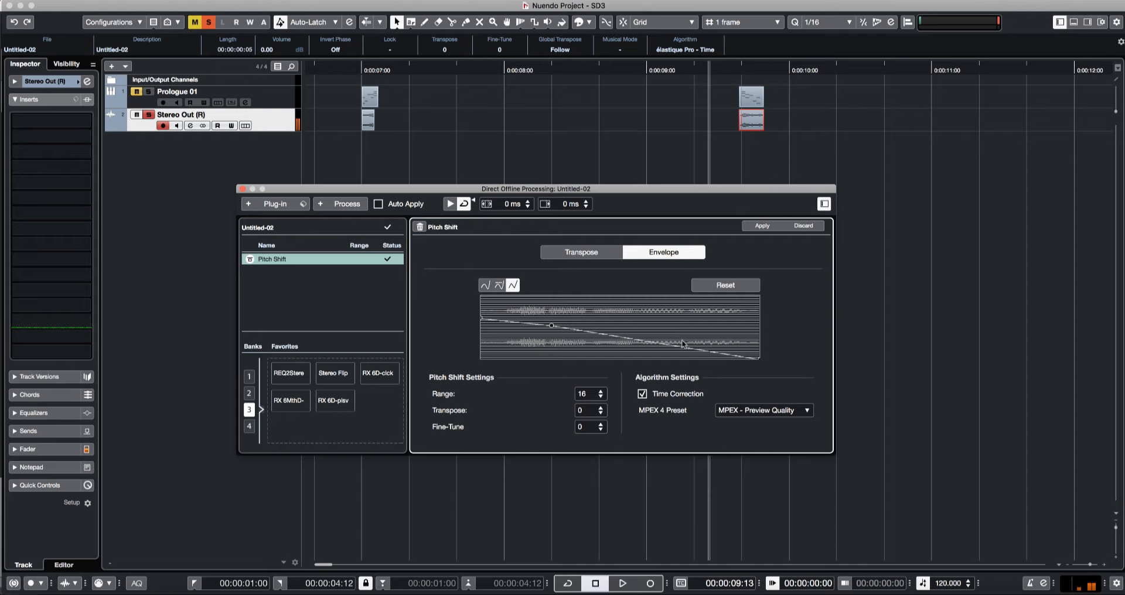
{"action": "key", "text": "space"}
{"action": "key", "text": "space"}
Lower the middle point of the second event's Pitch Shift envelope to -3 semitones and -52 cents, apply it and audition the event.
{"action": "left_click_drag", "start_coordinate": [551, 326], "coordinate": [552, 335]}
{"action": "key", "text": "space"}
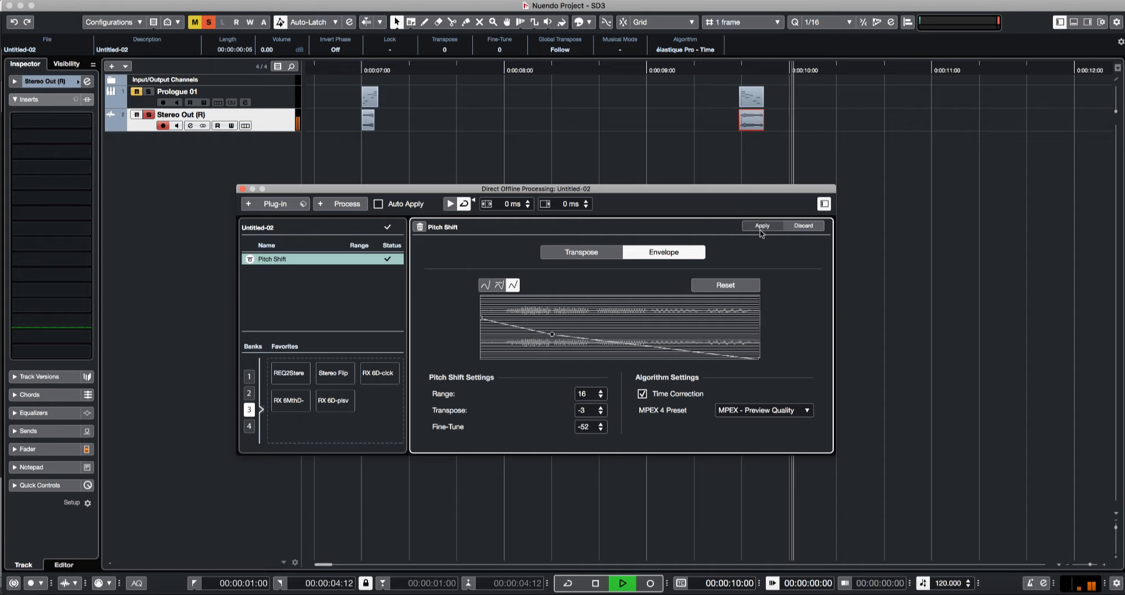
{"action": "key", "text": "space"}
{"action": "key", "text": "space"}
{"action": "key", "text": "space"}
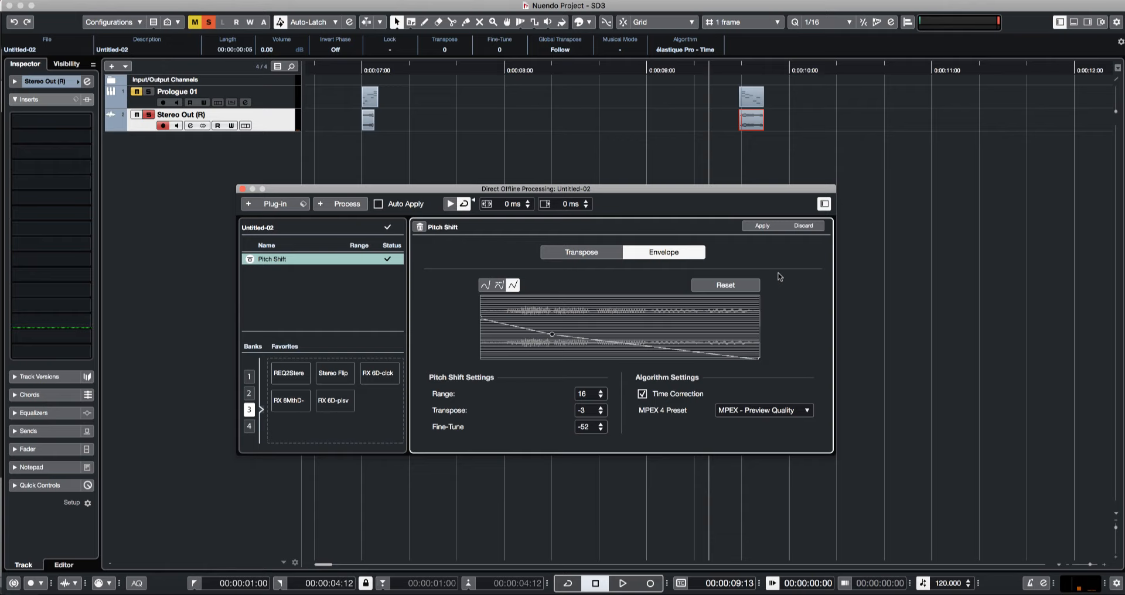
{"action": "key", "text": "space"}
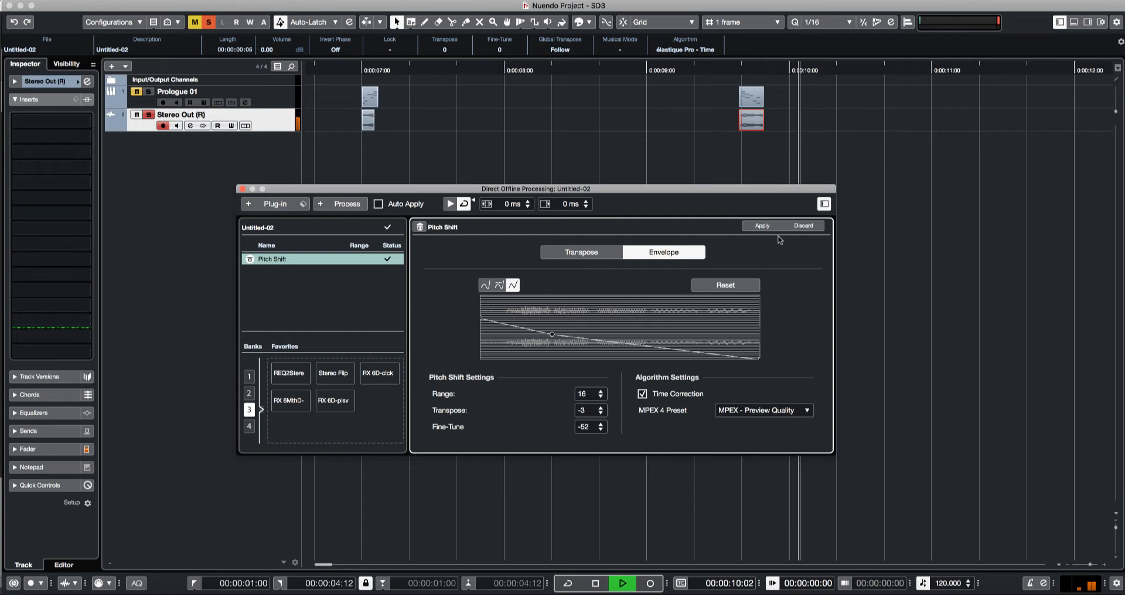
{"action": "key", "text": "space"}
Deselect the second audio event and close the Direct Offline Processing window.
{"action": "key", "text": "g"}
{"action": "key", "text": "g"}
{"action": "key", "text": "g"}
{"action": "key", "text": "g"}
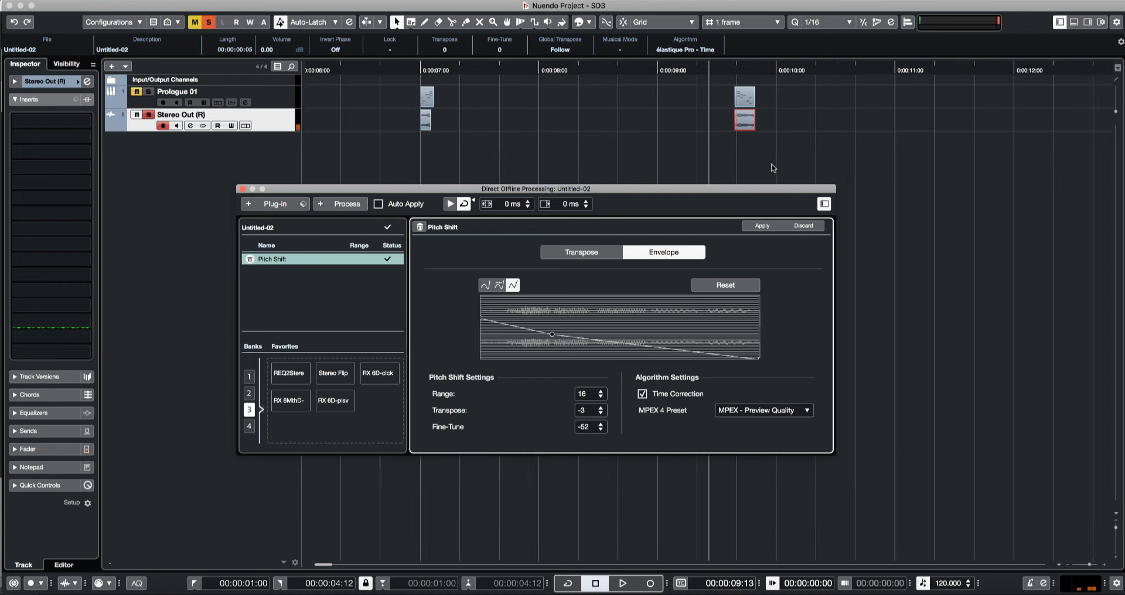
{"action": "left_click", "coordinate": [615, 98]}
{"action": "left_click", "coordinate": [628, 71]}
{"action": "key", "text": "g"}
{"action": "key", "text": "h"}
{"action": "key", "text": "h"}
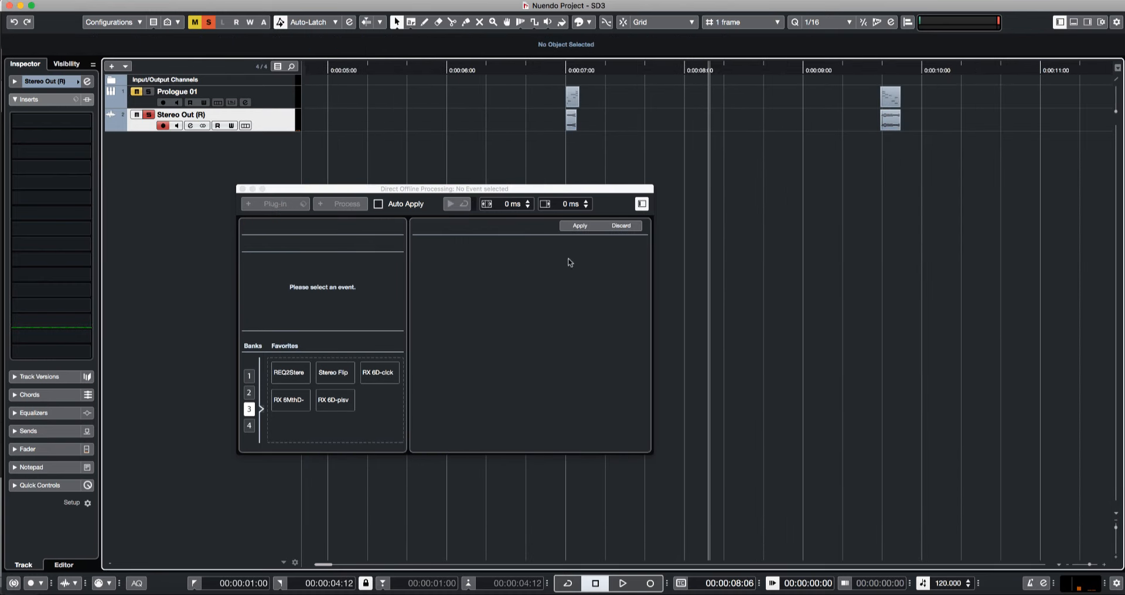
{"action": "left_click", "coordinate": [243, 189]}
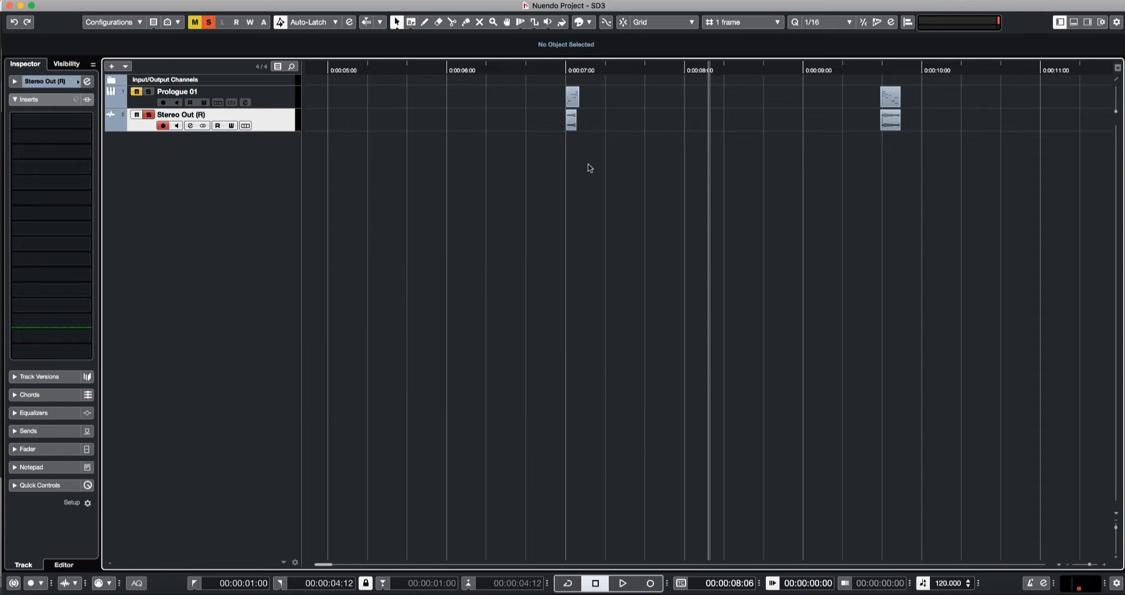
{"action": "left_click", "coordinate": [760, 226]}
{"action": "key", "text": "g"}
{"action": "key", "text": "h"}
{"action": "key", "text": "h"}
{"action": "key", "text": "h"}
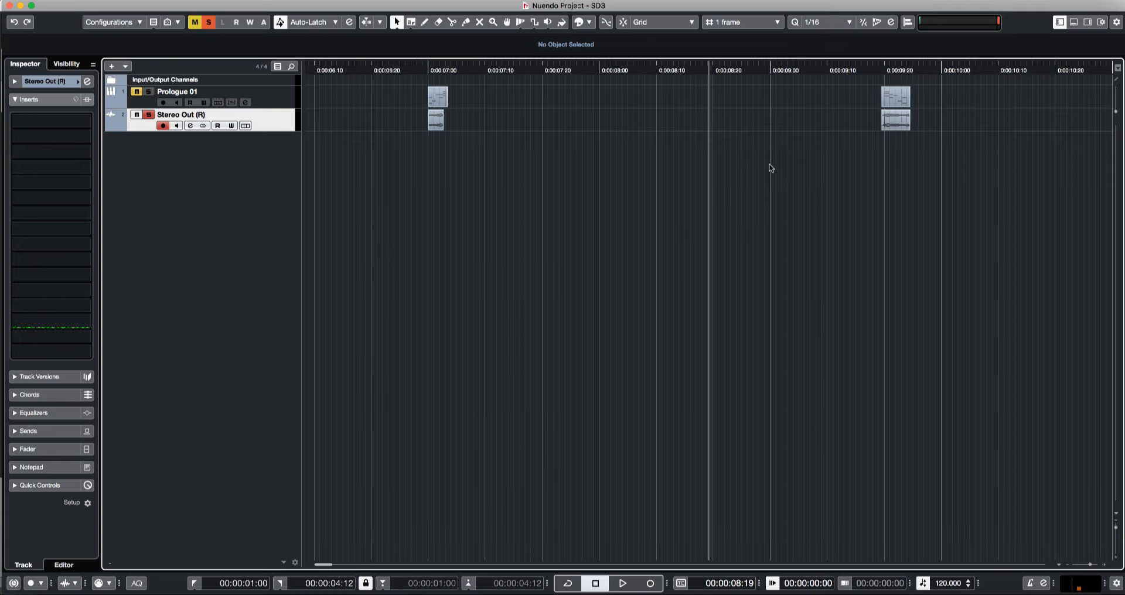
{"action": "key", "text": "g"}
{"action": "key", "text": "g"}
{"action": "key", "text": "g"}
{"action": "key", "text": "g"}
{"action": "key", "text": "g"}
{"action": "key", "text": "h"}
{"action": "key", "text": "h"}
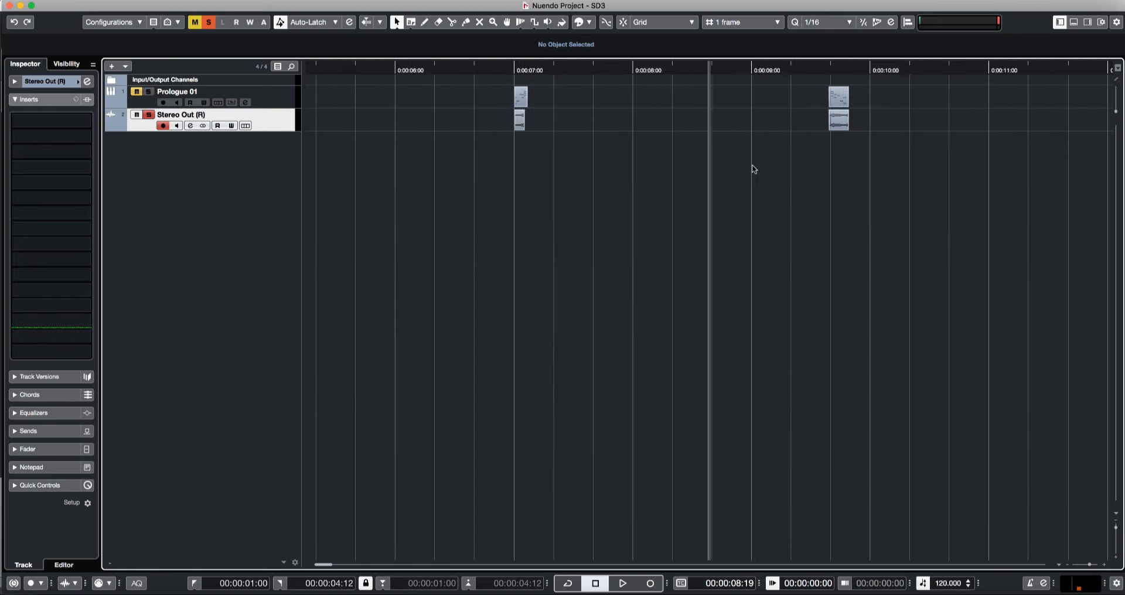